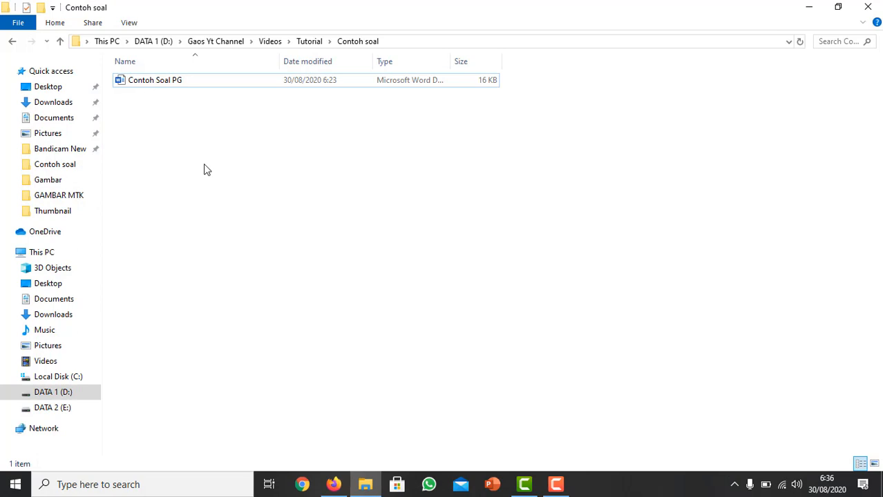
Open the Contoh Soal PG document and delete its KOP SOAL title and the section A heading.
double_click(144, 81)
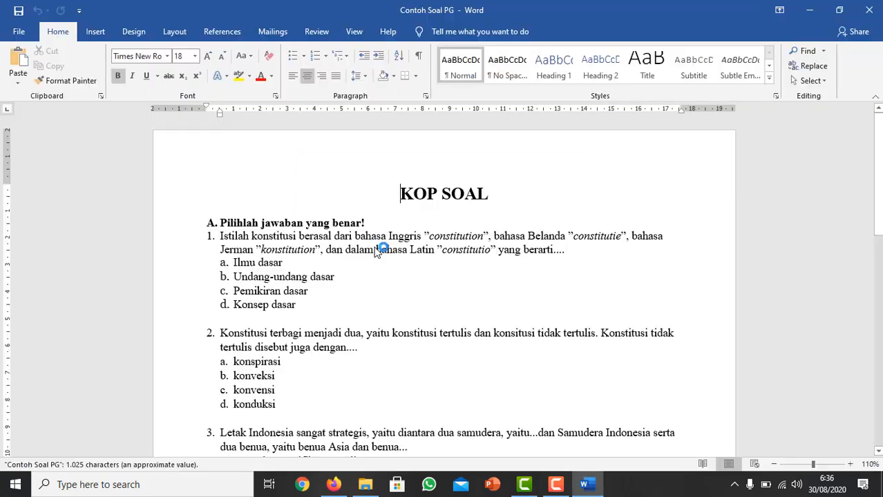
click(115, 192)
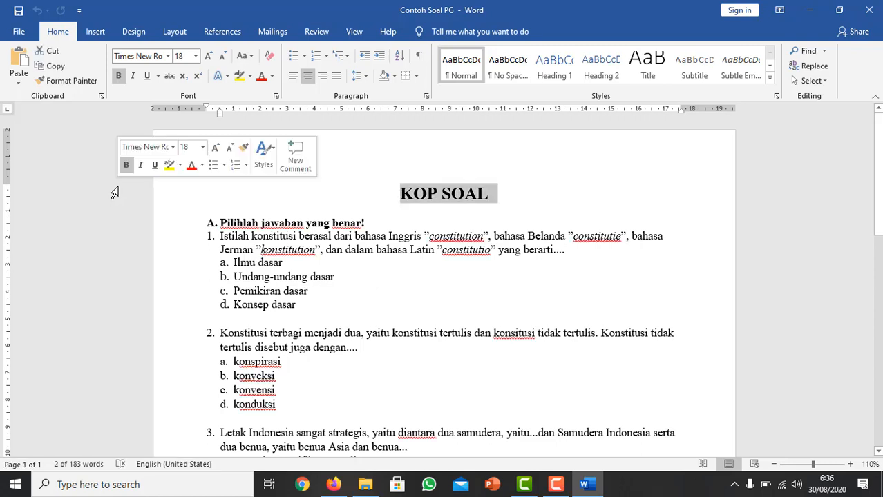
key(Delete)
key(Delete)
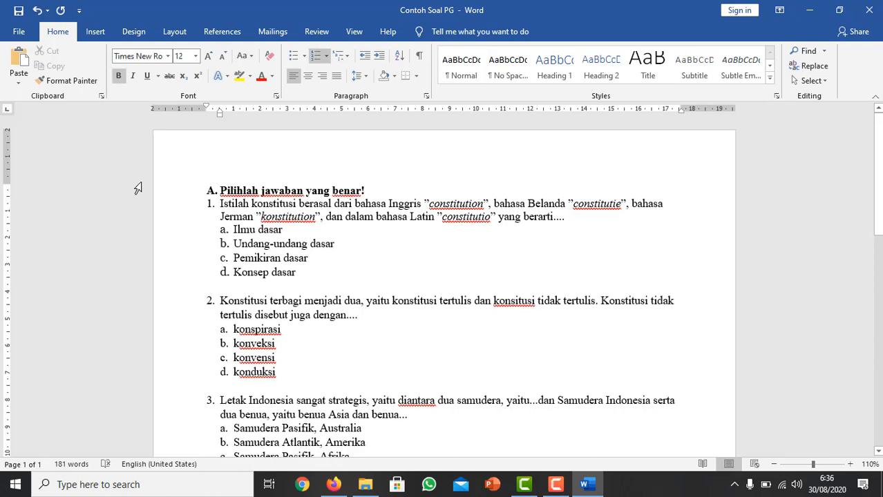
click(135, 197)
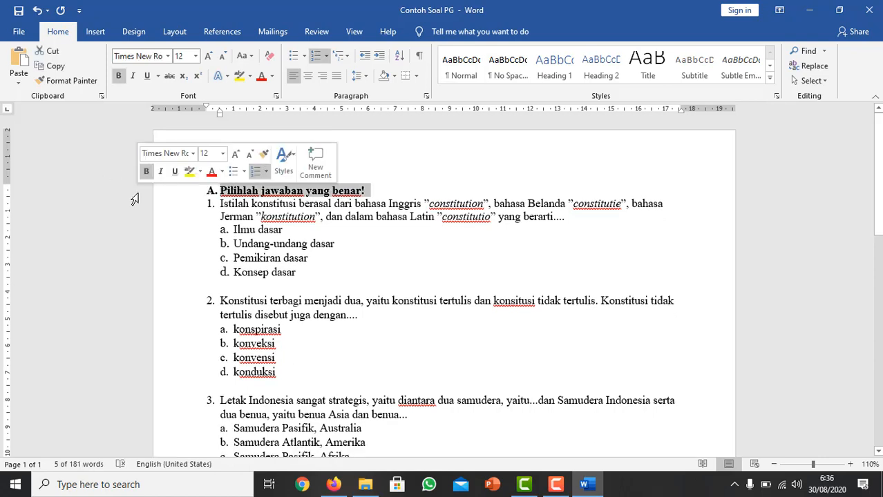
key(Delete)
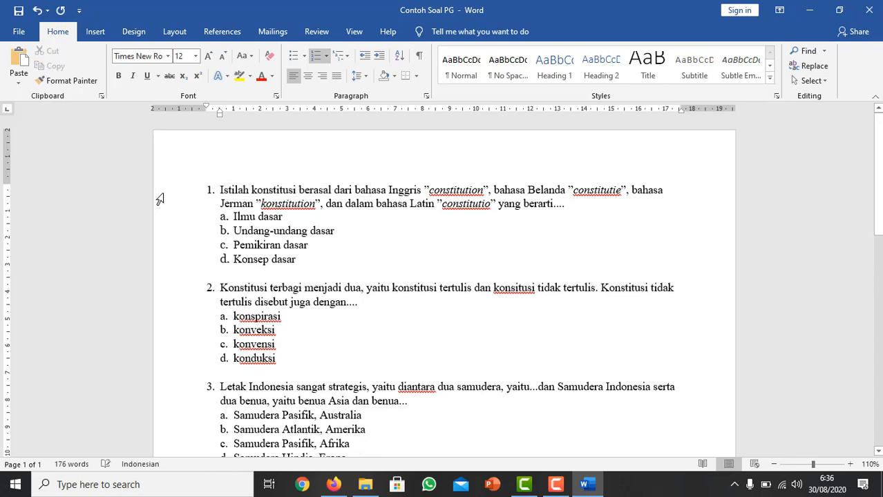
Remove the automatic numbering from the five multiple-choice questions, keeping their lettered answer options.
key(BackSpace)
click(216, 288)
key(BackSpace)
scroll(224, 350, down, 2)
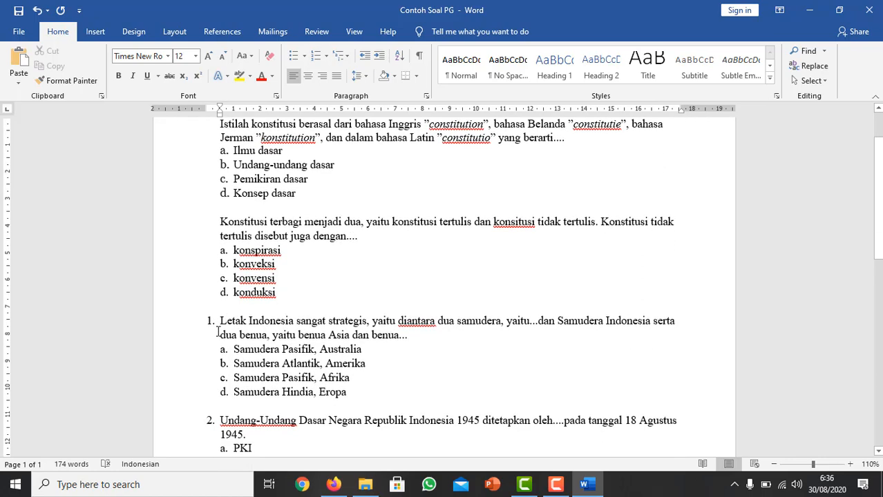
click(221, 321)
key(BackSpace)
scroll(128, 344, down, 2)
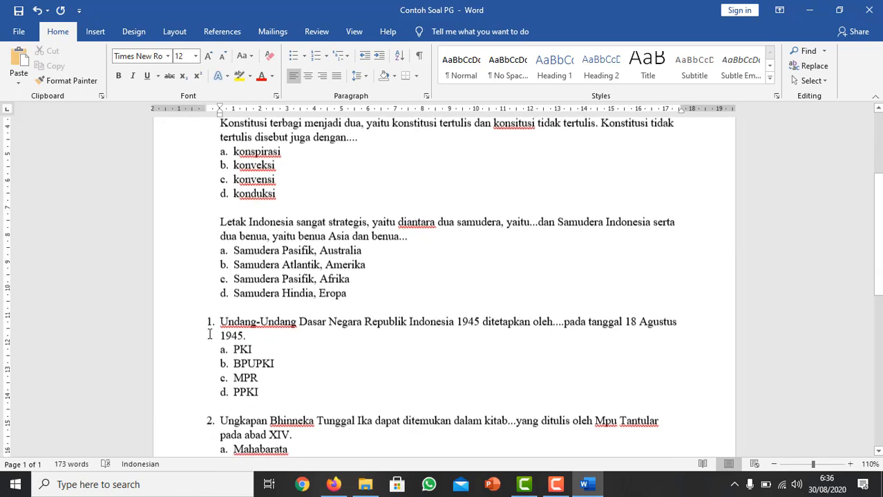
click(219, 321)
key(BackSpace)
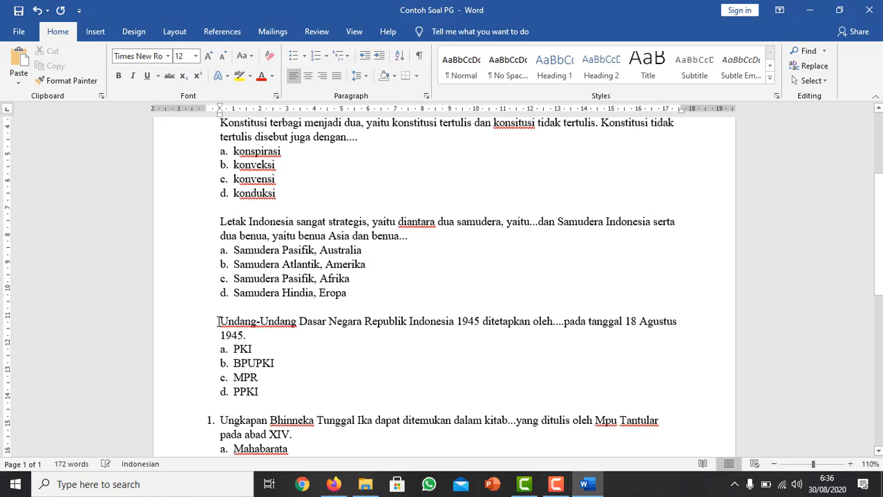
scroll(221, 317, down, 3)
click(221, 322)
key(BackSpace)
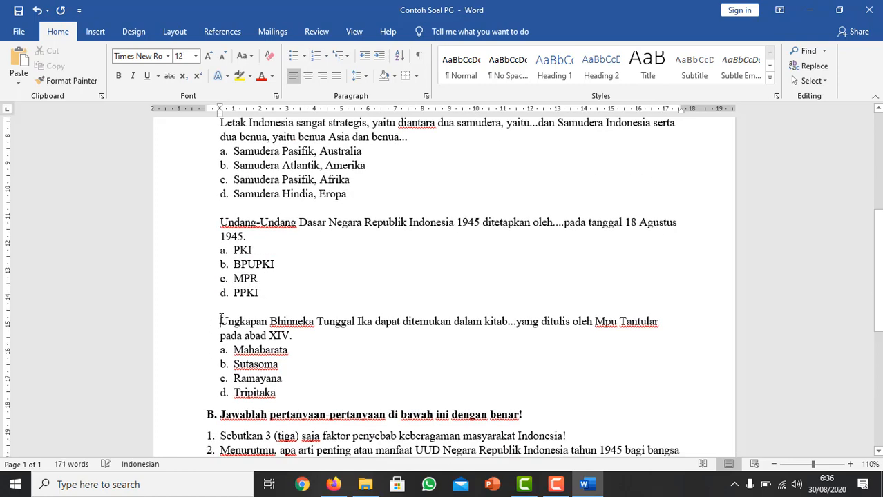
Delete the section B heading and remove the numbering from the two essay questions below it.
scroll(220, 321, down, 1)
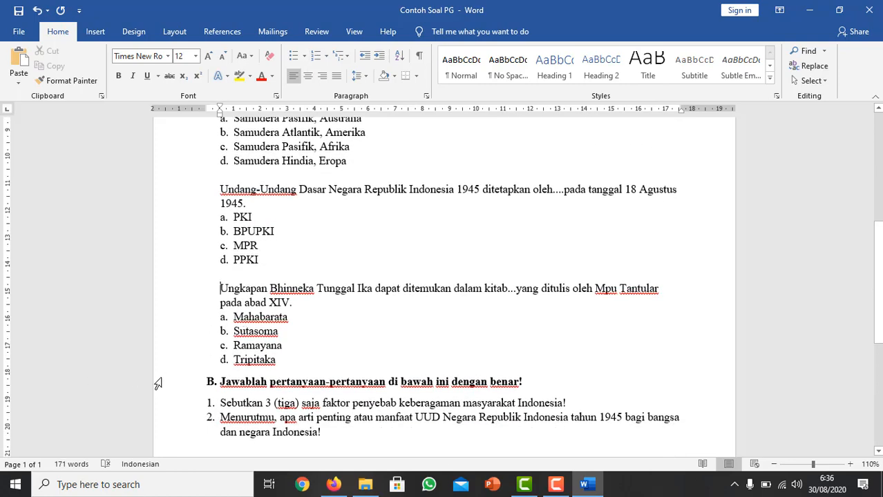
click(114, 386)
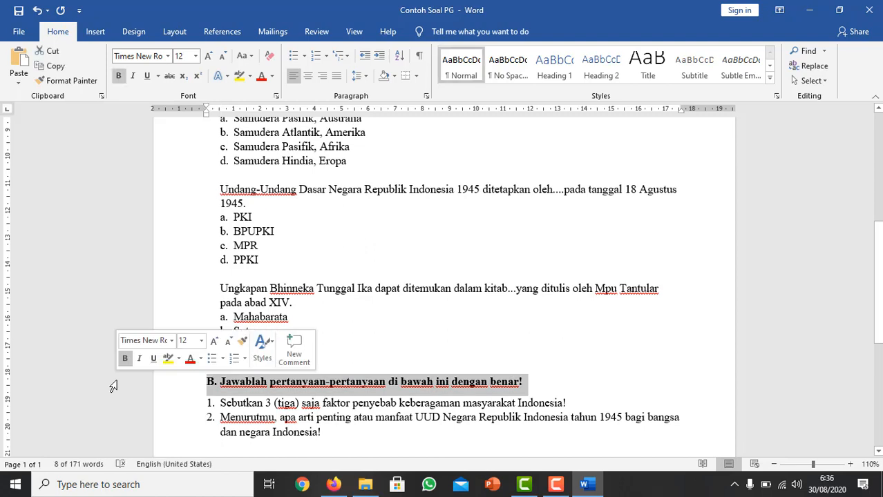
key(Delete)
key(BackSpace)
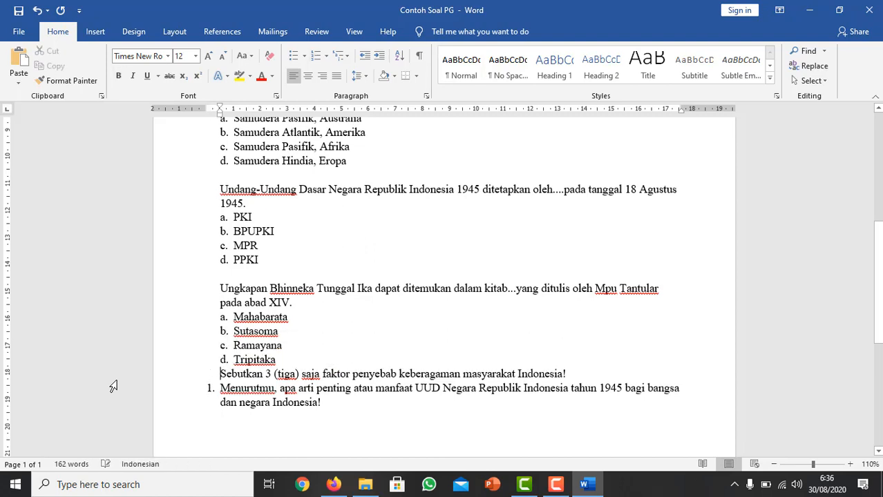
key(Down)
key(BackSpace)
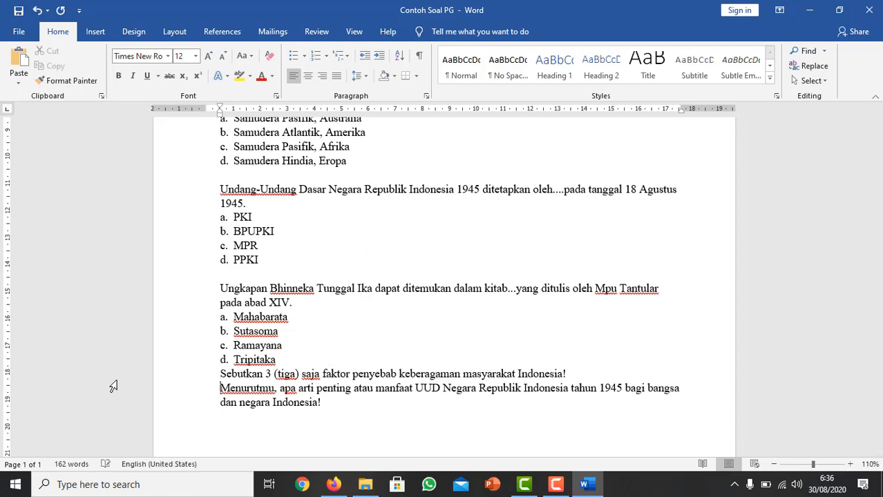
Insert an unnumbered blank line between the Tripitaka answer option and the first essay question.
click(308, 360)
key(Return)
key(BackSpace)
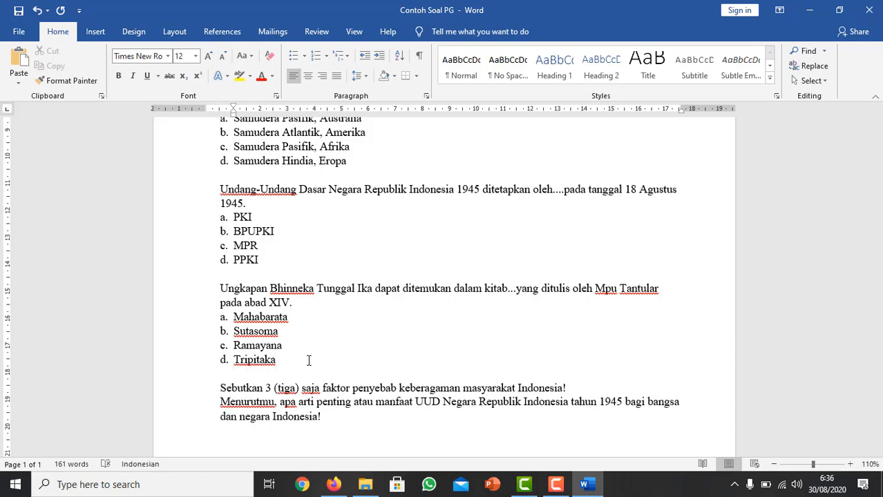
Save the edited document as "Contoh Soal PG online" in the Contoh soal folder and close it.
scroll(308, 360, up, 8)
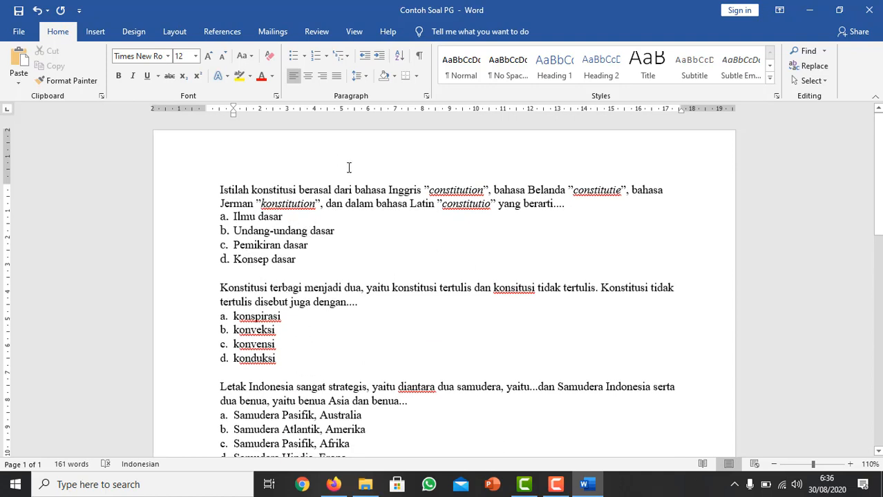
scroll(225, 327, down, 6)
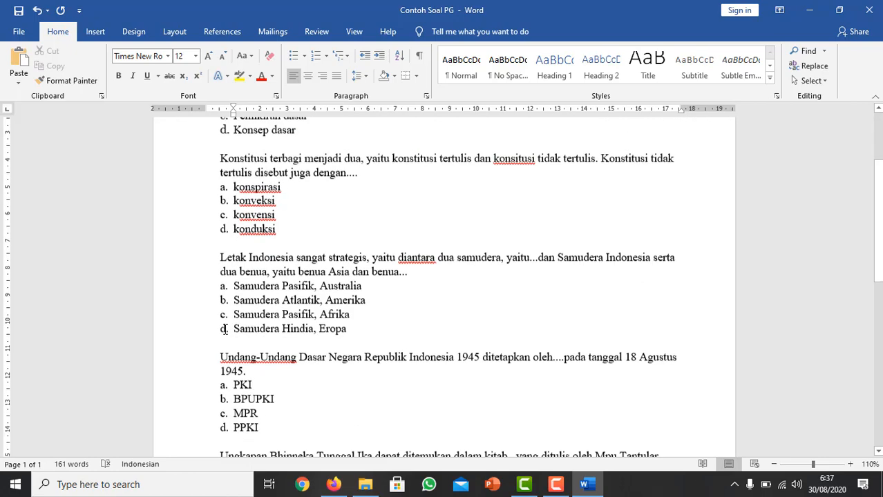
scroll(222, 333, down, 4)
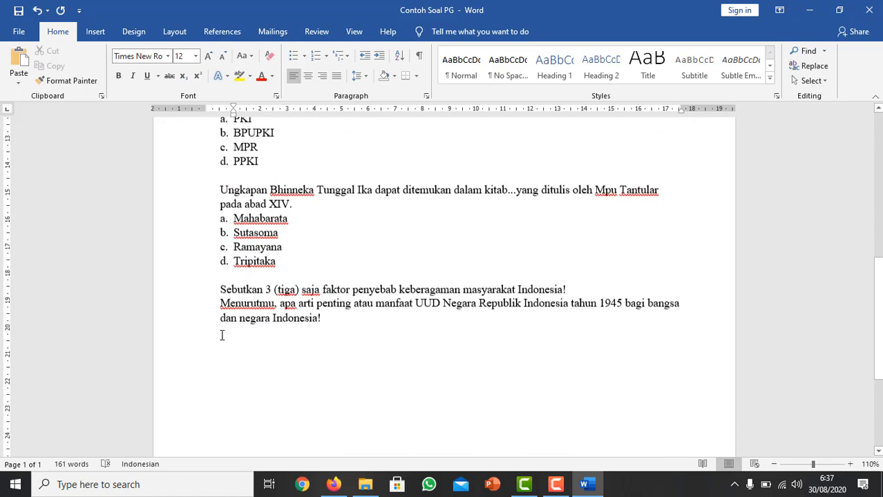
scroll(223, 335, up, 7)
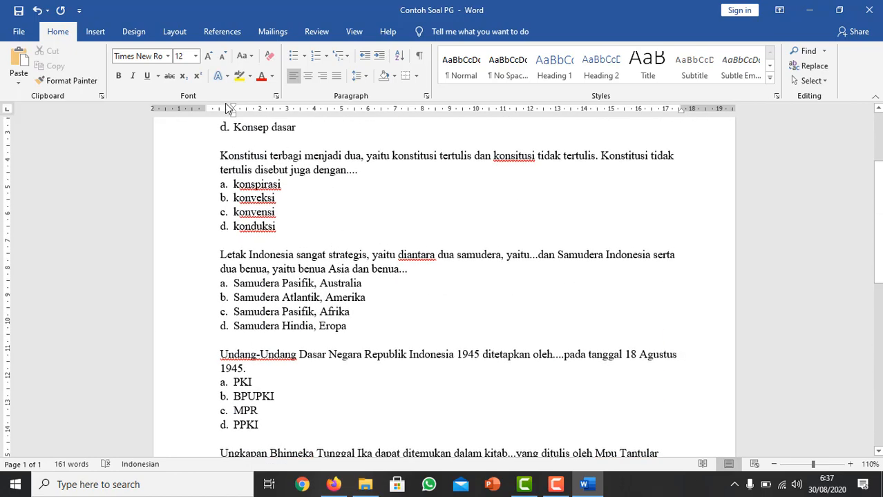
click(15, 31)
click(44, 205)
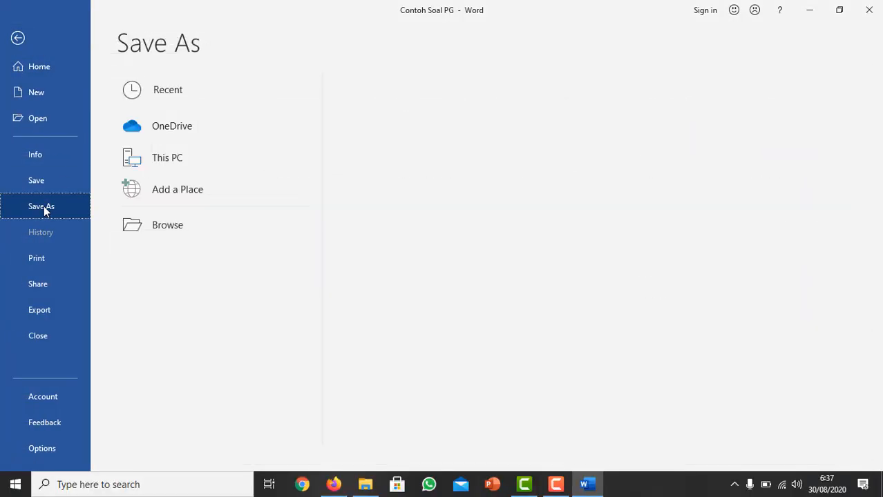
click(417, 150)
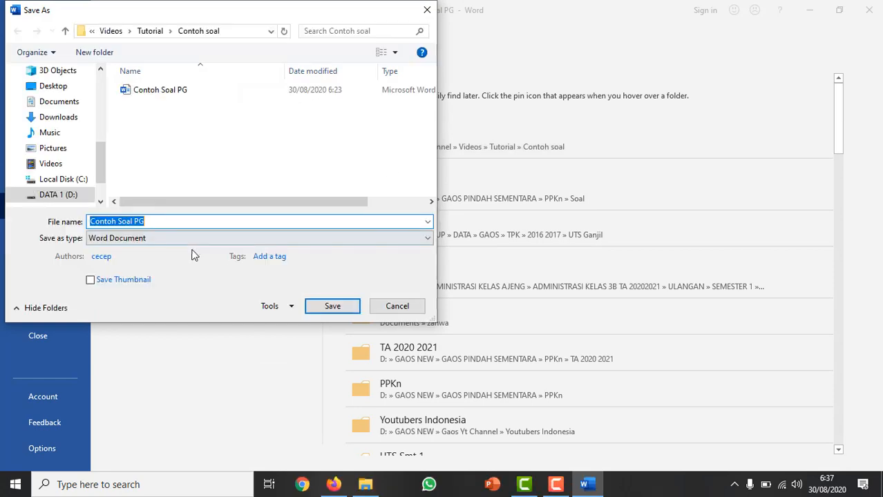
click(155, 221)
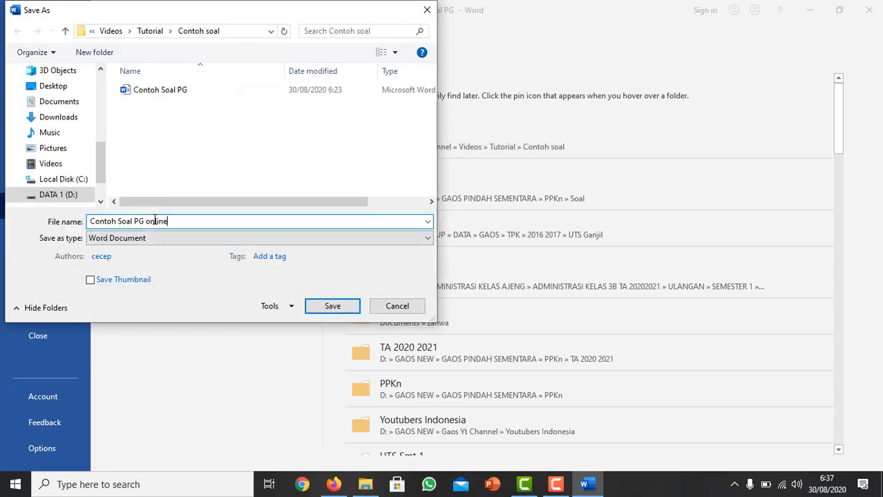
click(329, 310)
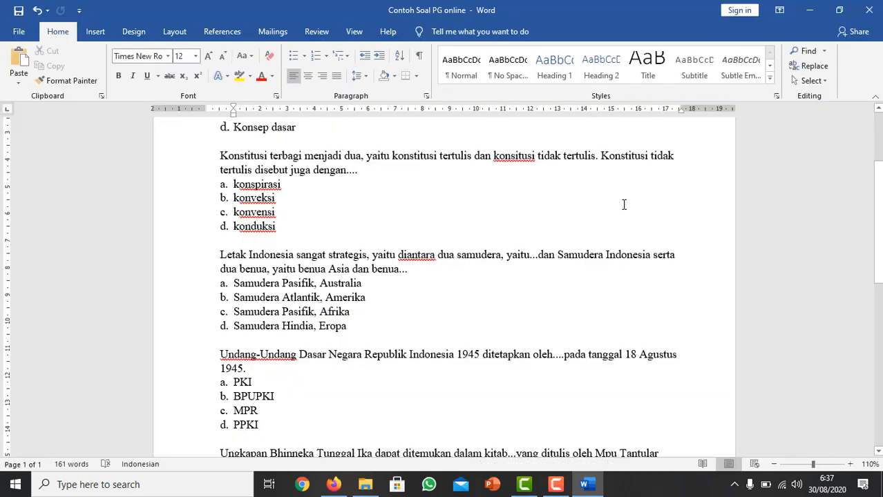
click(868, 9)
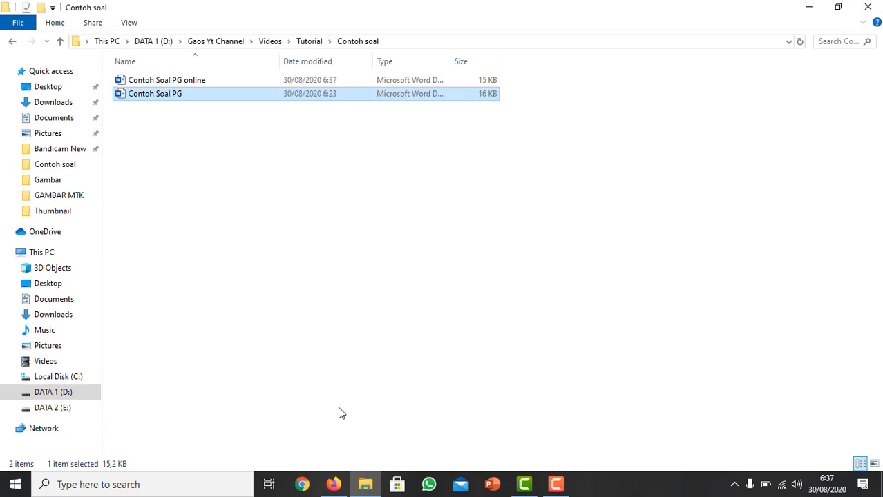
Switch to Google Drive in Firefox and create a new folder named "Soal Online" in Drive Saya.
click(333, 484)
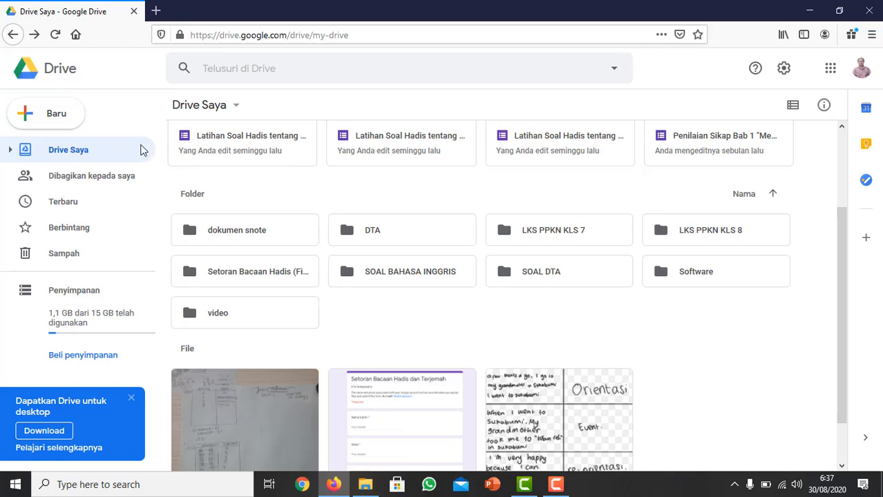
click(34, 122)
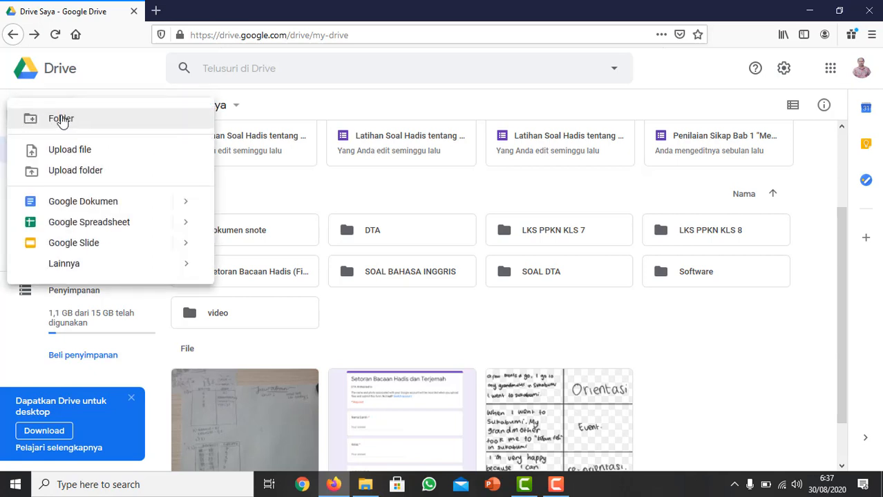
click(452, 332)
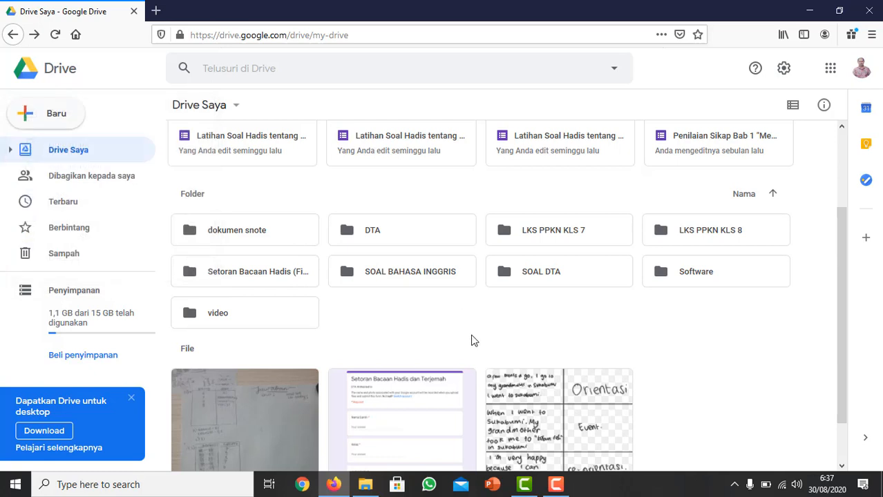
right_click(474, 332)
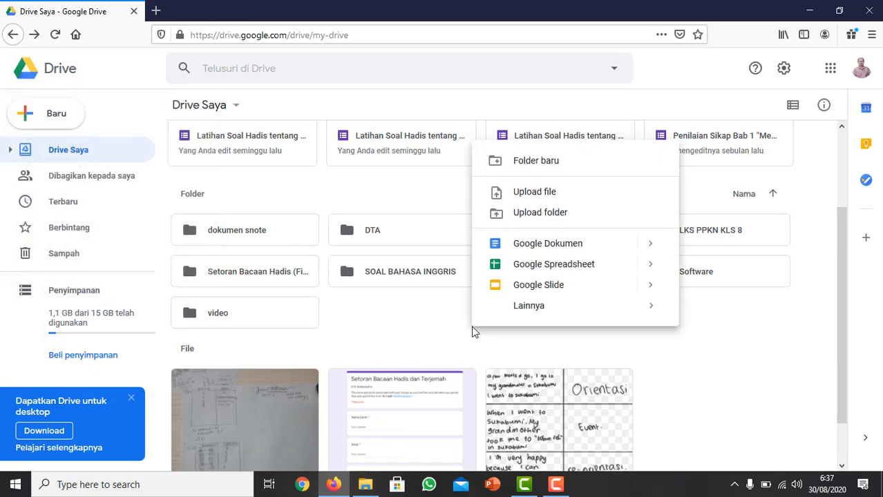
click(526, 163)
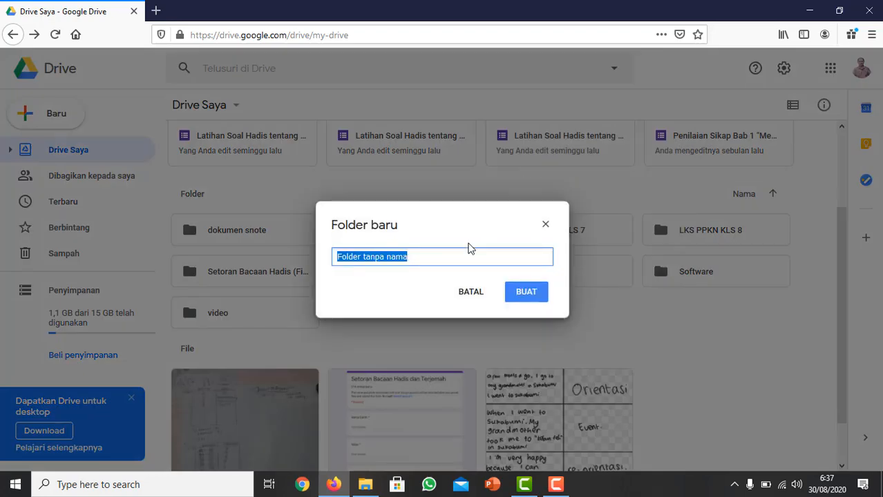
text(Soal Online)
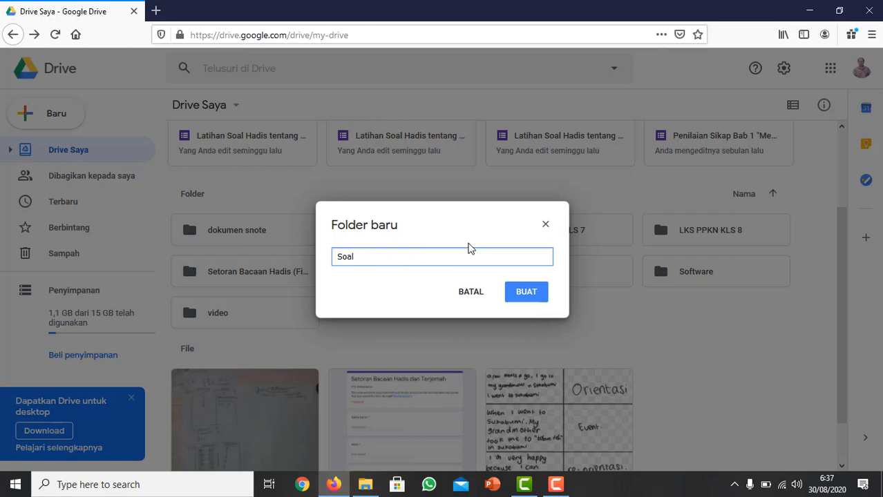
click(529, 299)
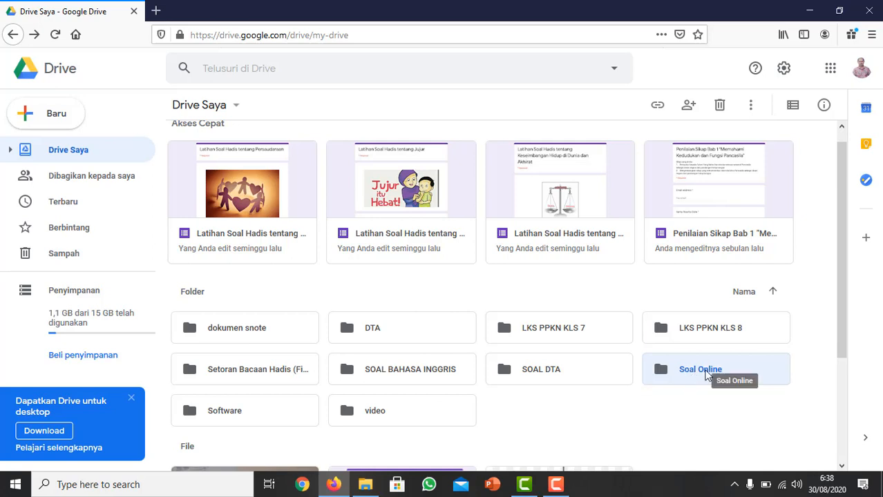
Open the Soal Online folder and upload the Contoh Soal PG online document into it from the local Contoh soal folder.
double_click(689, 376)
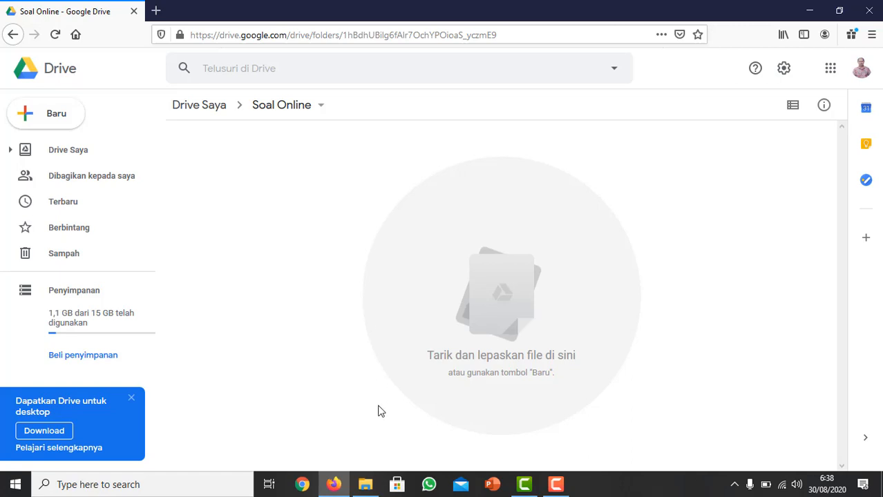
right_click(416, 232)
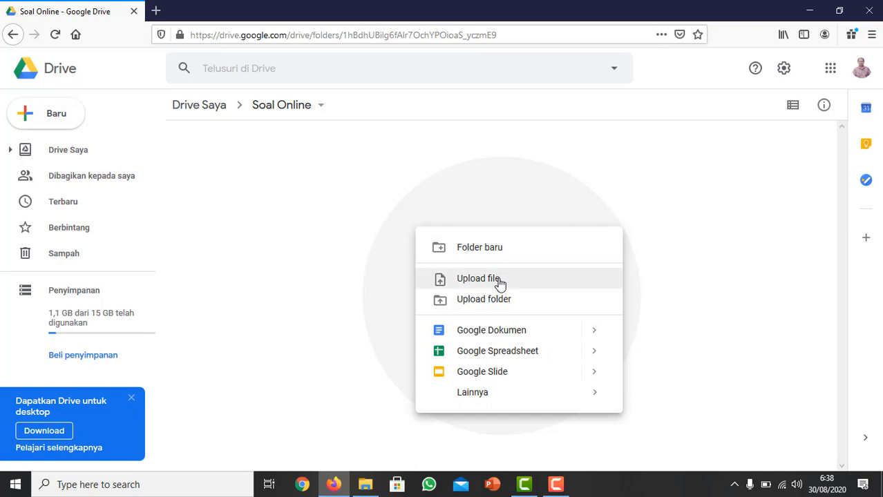
click(351, 302)
click(365, 485)
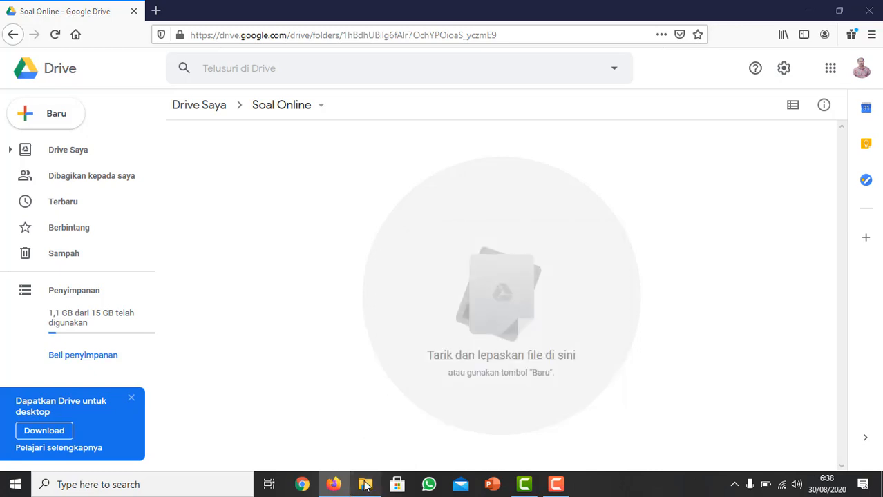
click(209, 196)
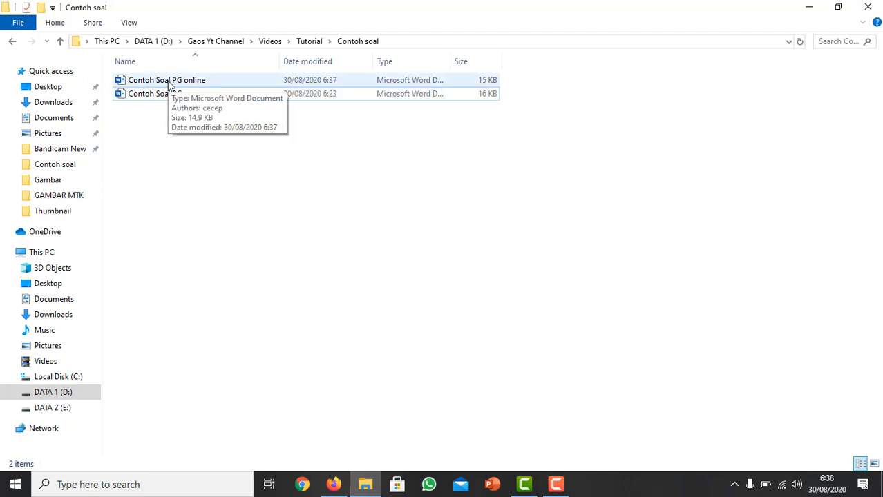
click(170, 85)
drag(170, 85, 486, 290)
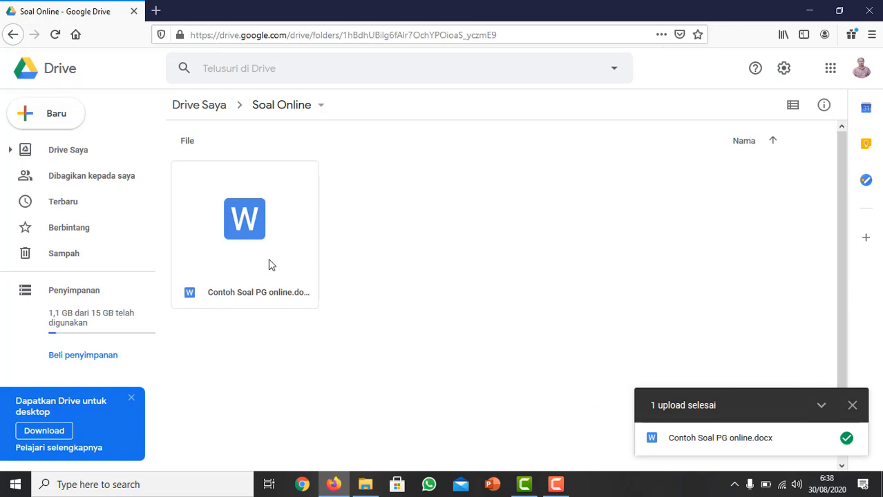
Open the uploaded Contoh Soal PG online.docx with Google Docs and save it as a Google Docs document.
click(852, 406)
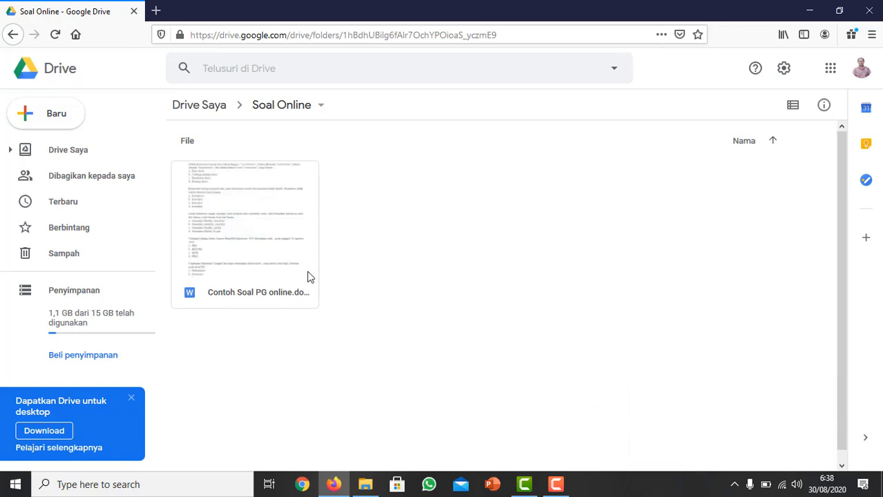
click(255, 232)
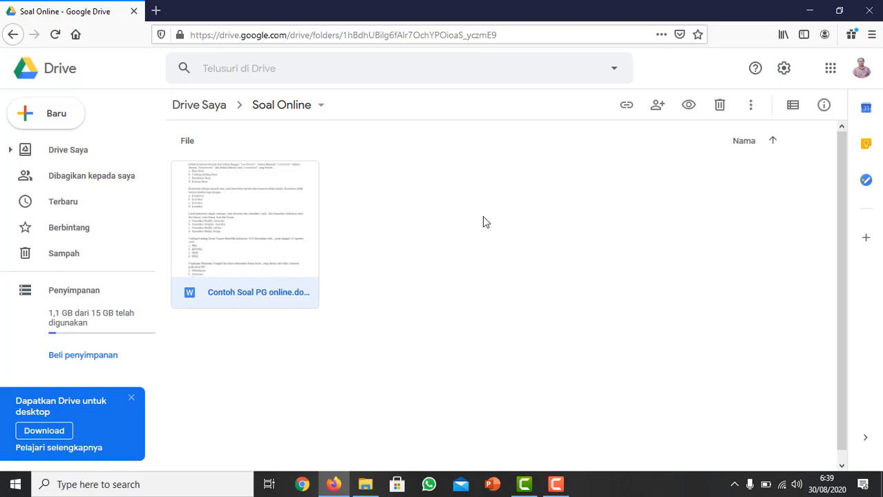
double_click(262, 225)
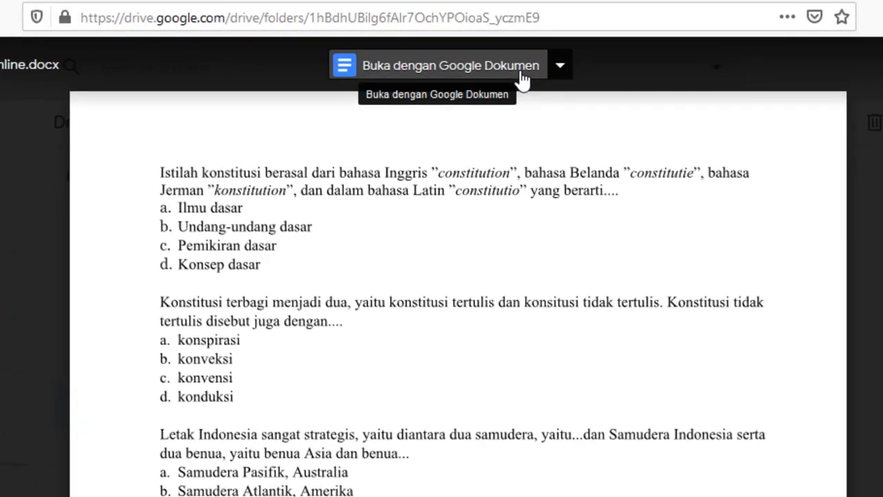
click(522, 81)
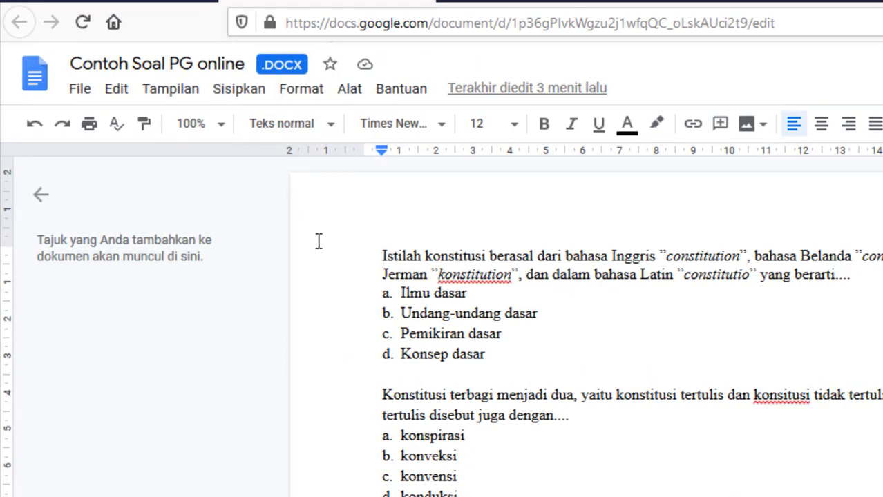
click(85, 93)
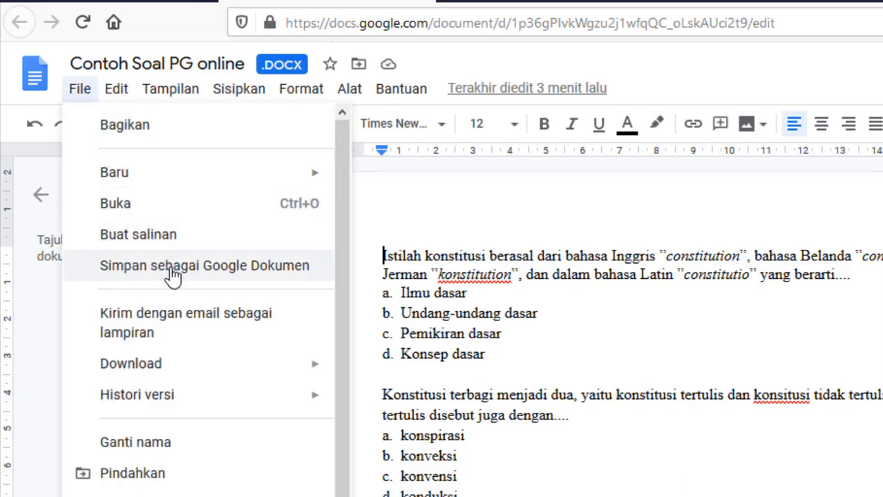
click(172, 277)
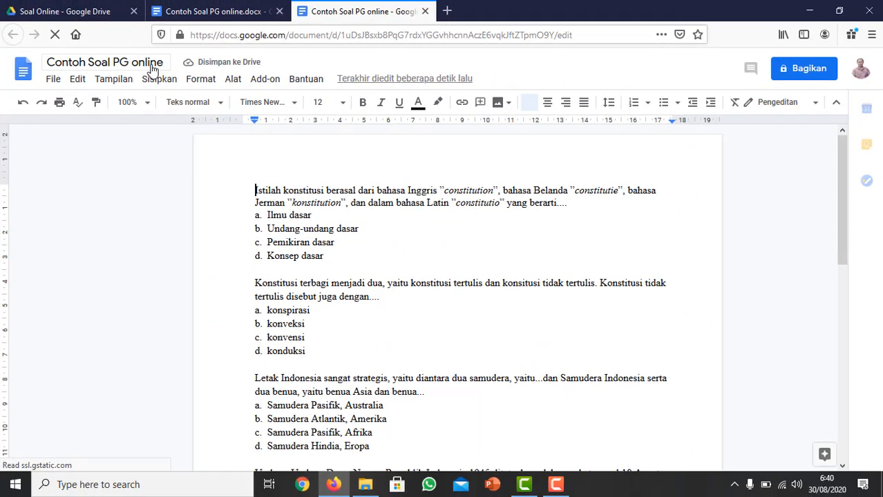
Compare the DOCX and Google Docs versions, close both documents, and return to the Soal Online folder.
click(218, 11)
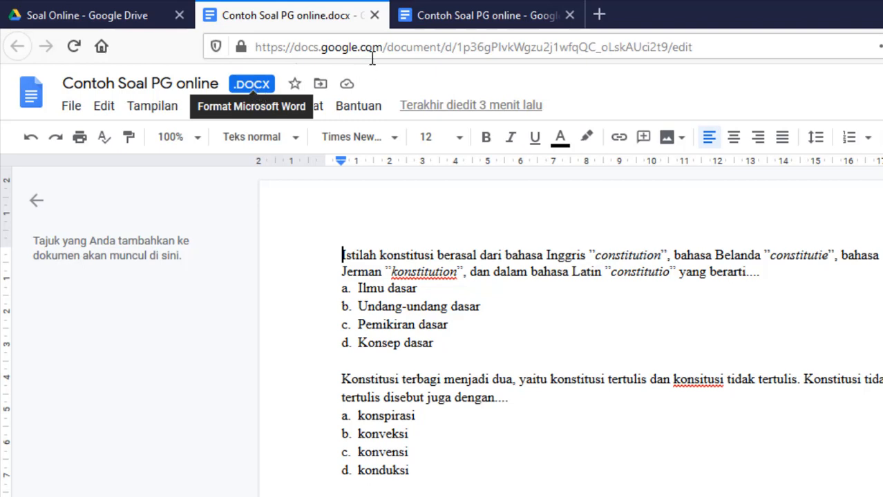
click(472, 20)
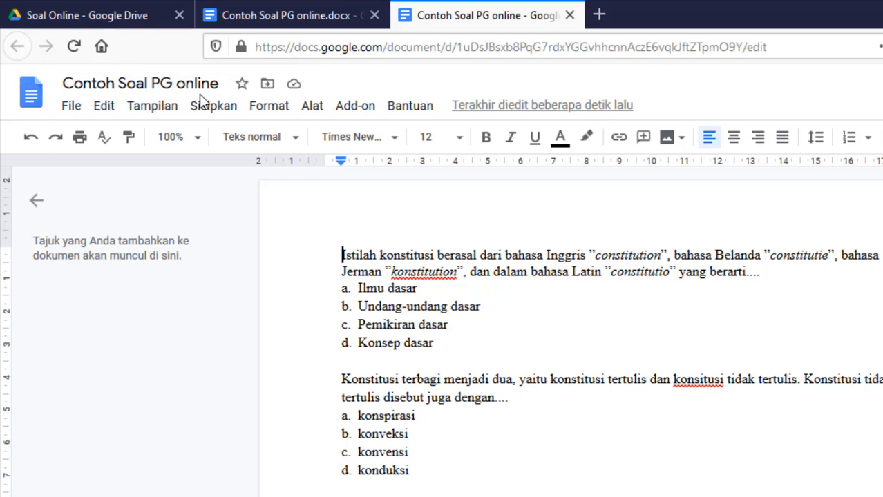
click(571, 17)
click(374, 15)
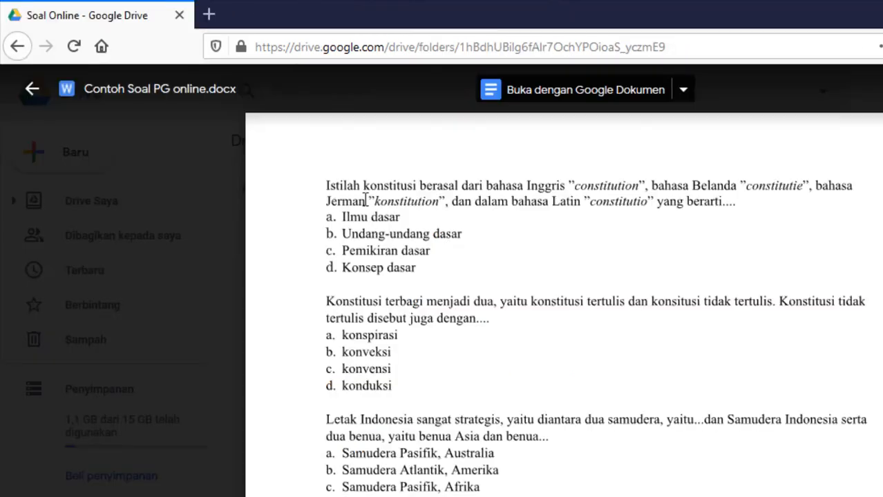
click(30, 94)
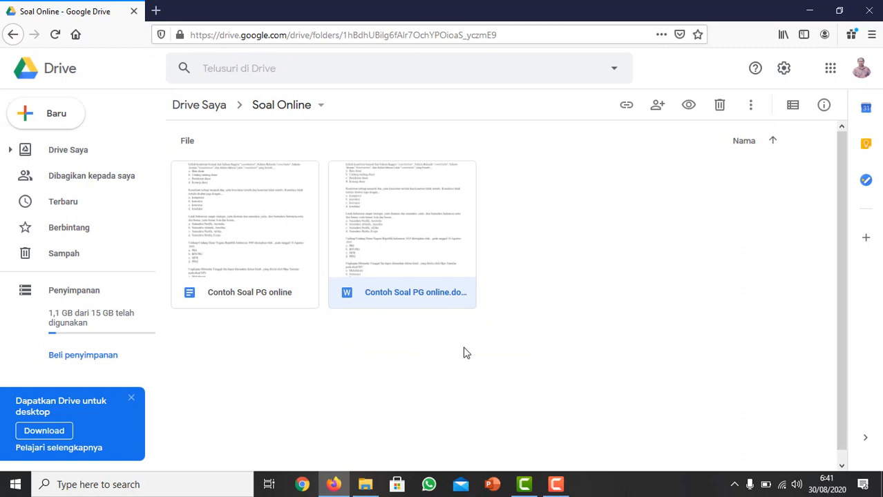
Create a new Google Form in the Soal Online folder and open the add-on marketplace from it.
right_click(464, 352)
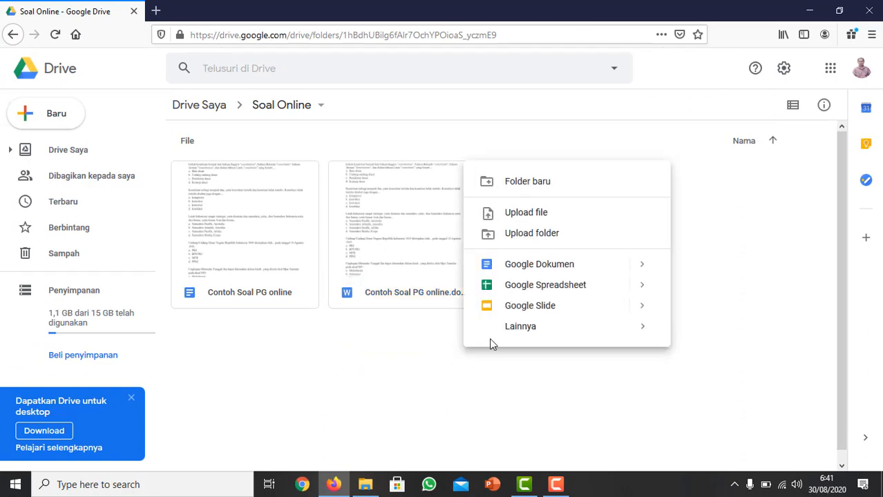
mouse_move(505, 335)
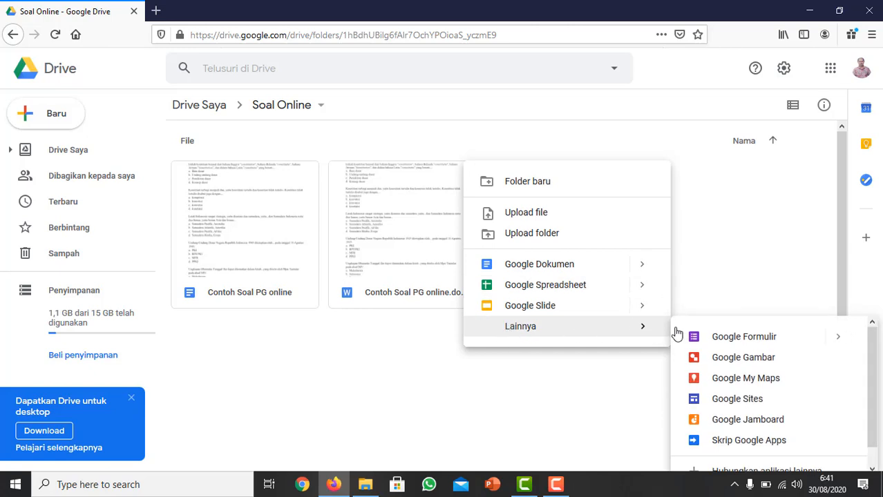
click(733, 340)
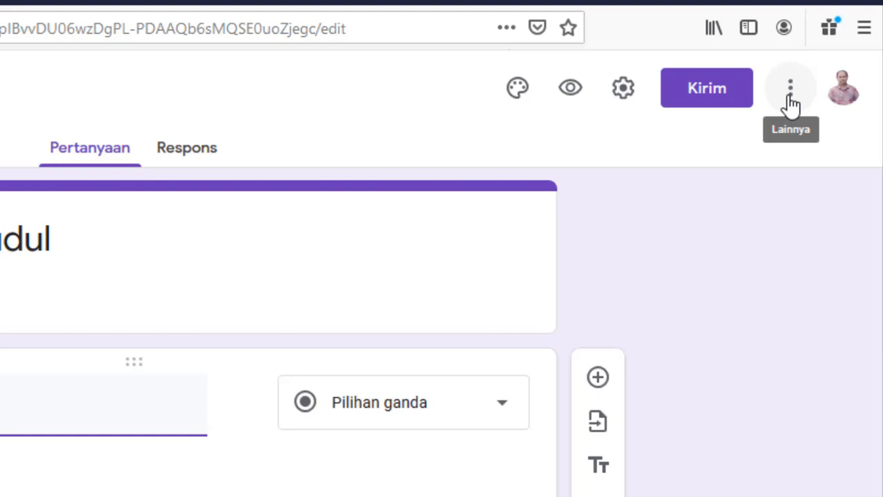
click(790, 104)
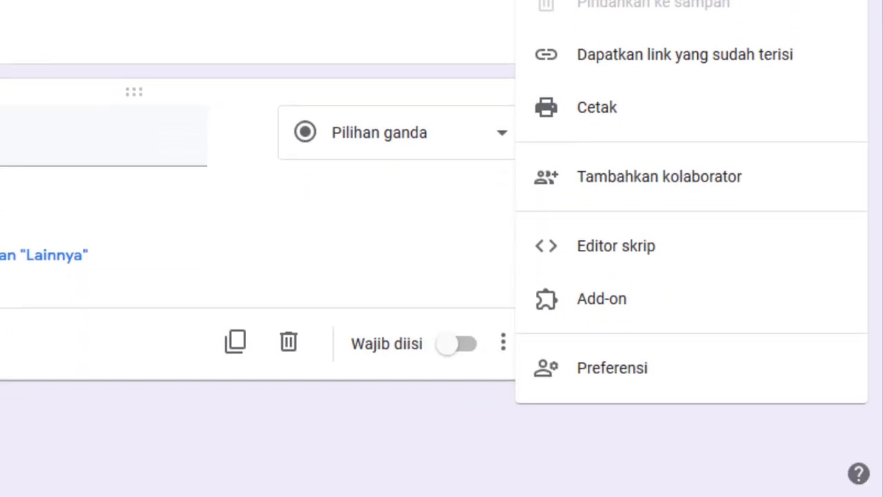
click(624, 299)
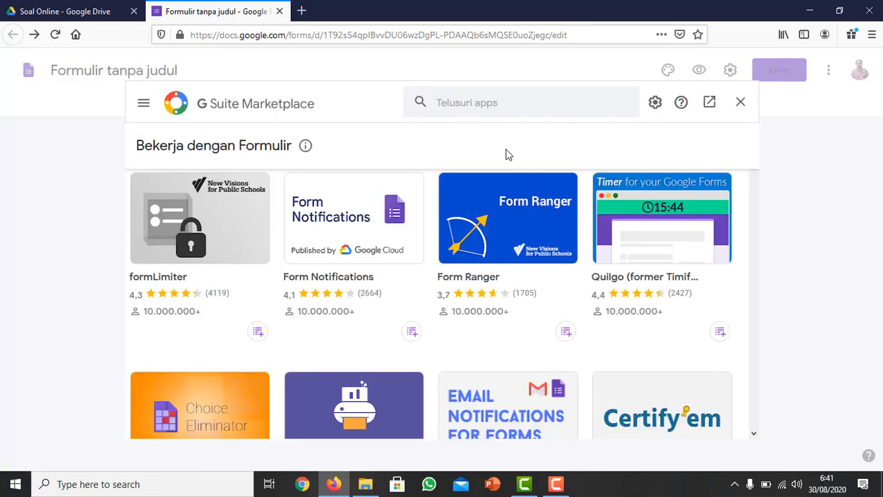
Browse the add-ons offered for Google Forms in the G Suite Marketplace, looking for Form Builder.
scroll(450, 256, down, 3)
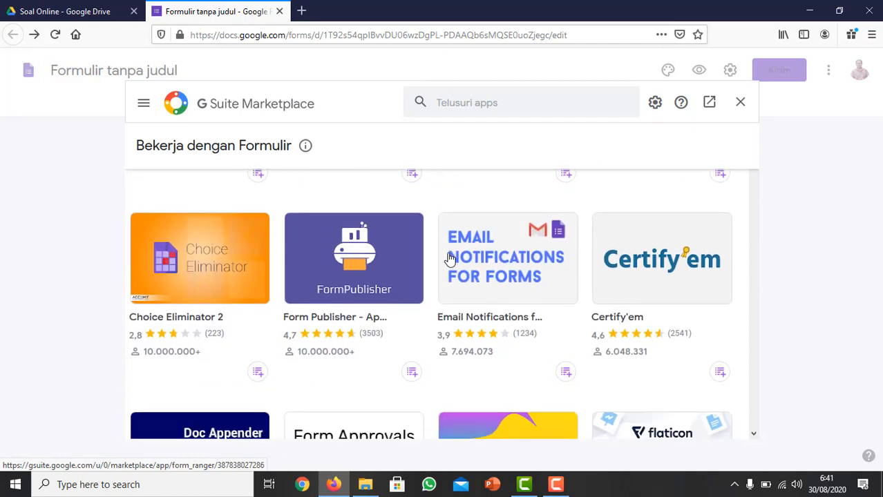
scroll(420, 300, down, 2)
scroll(429, 288, down, 2)
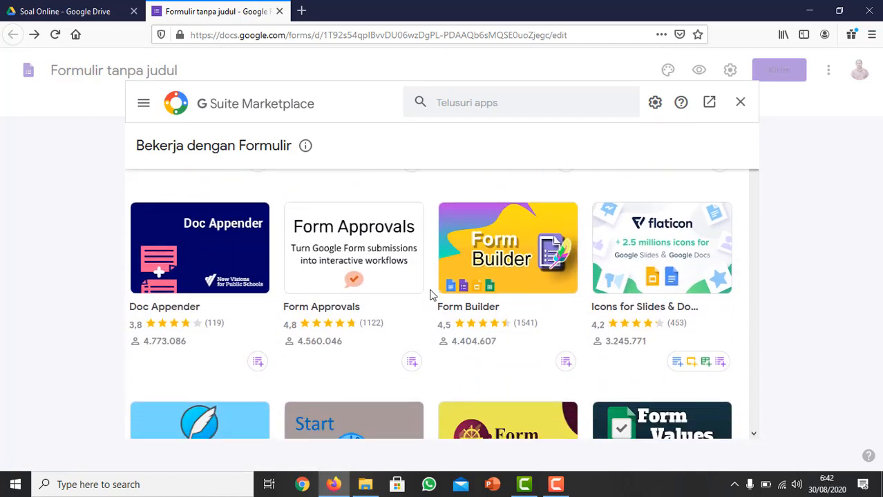
scroll(429, 288, down, 3)
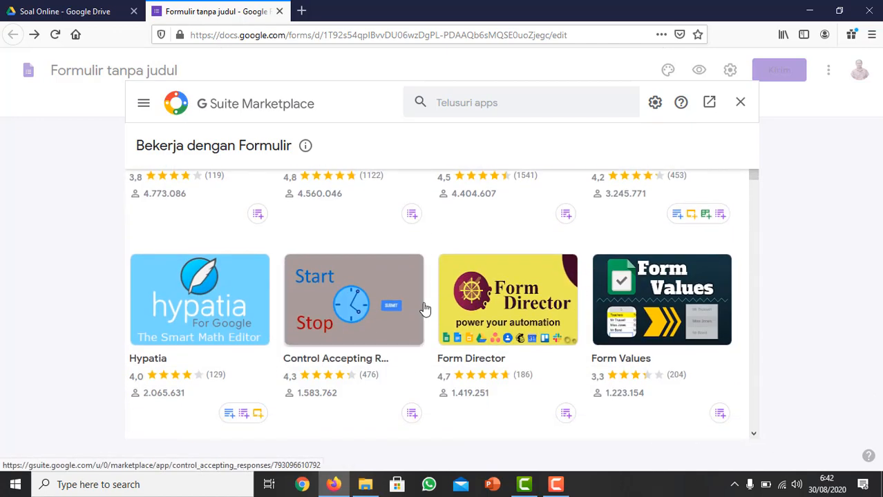
scroll(425, 309, down, 3)
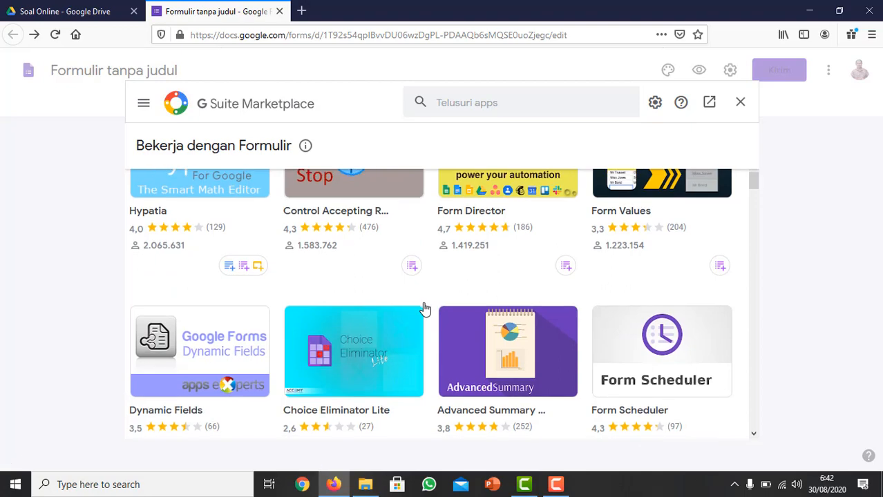
scroll(424, 308, down, 3)
scroll(424, 308, up, 15)
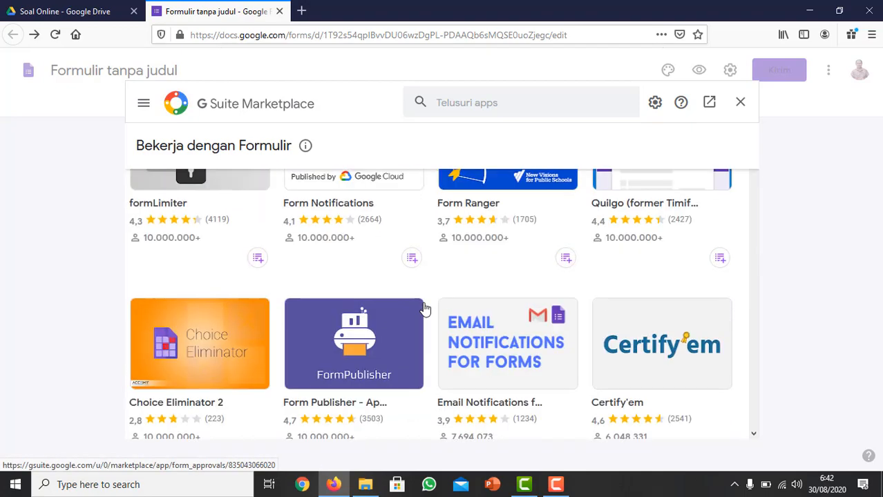
scroll(424, 308, up, 2)
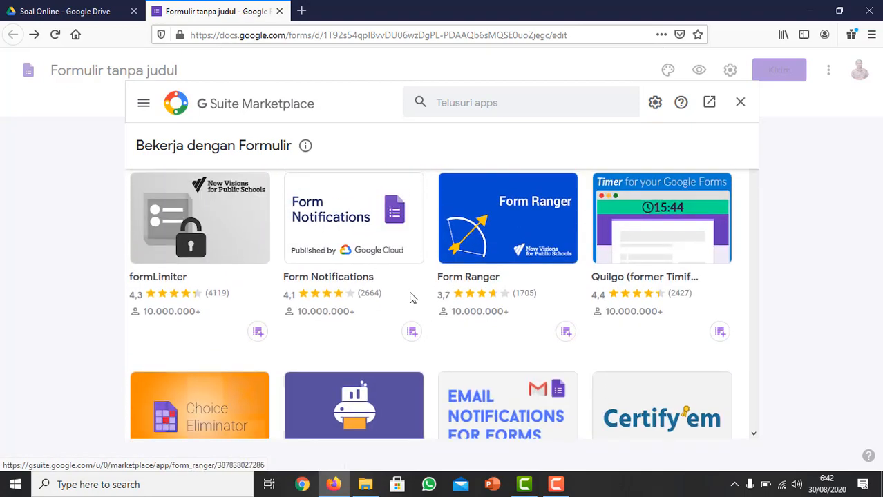
scroll(345, 364, down, 3)
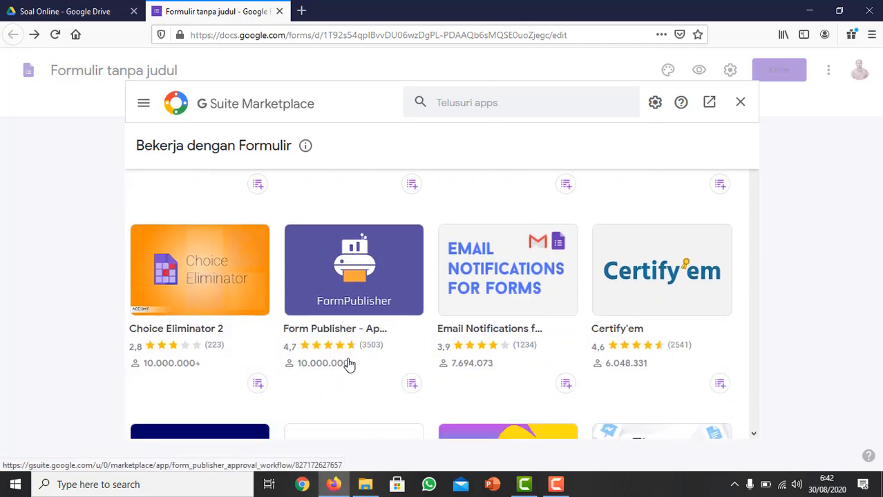
scroll(350, 362, down, 3)
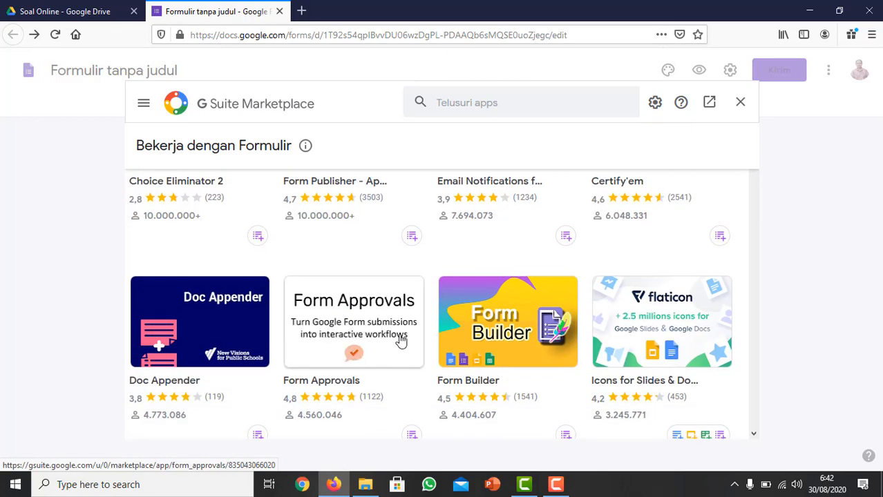
scroll(504, 328, down, 3)
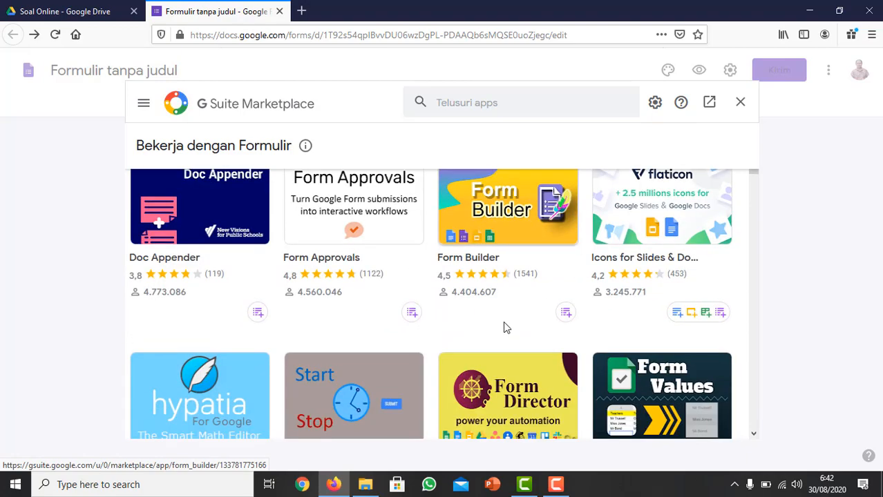
scroll(502, 248, up, 3)
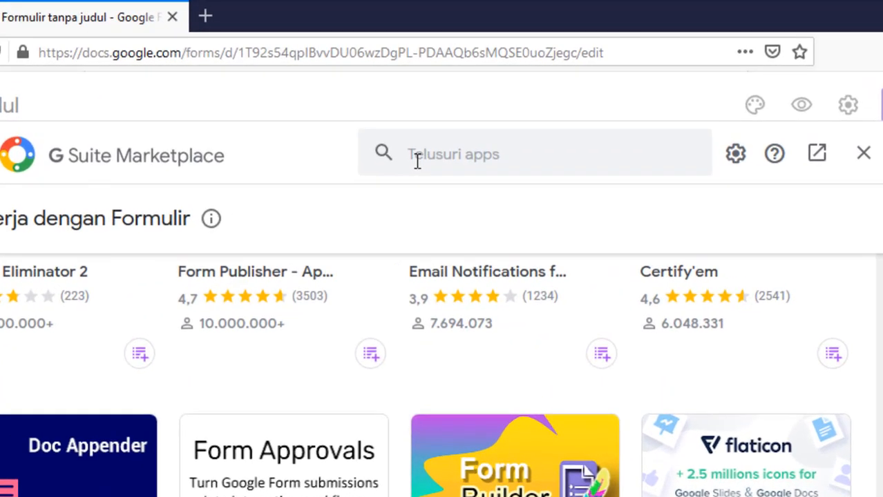
Search the marketplace for "Form Builder" and open the details page of the Form Builder add-on.
click(416, 160)
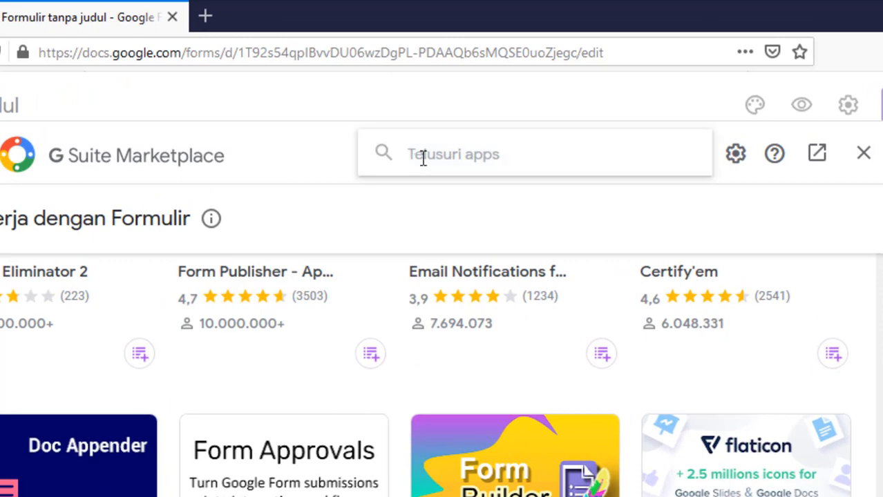
text(Form Builder)
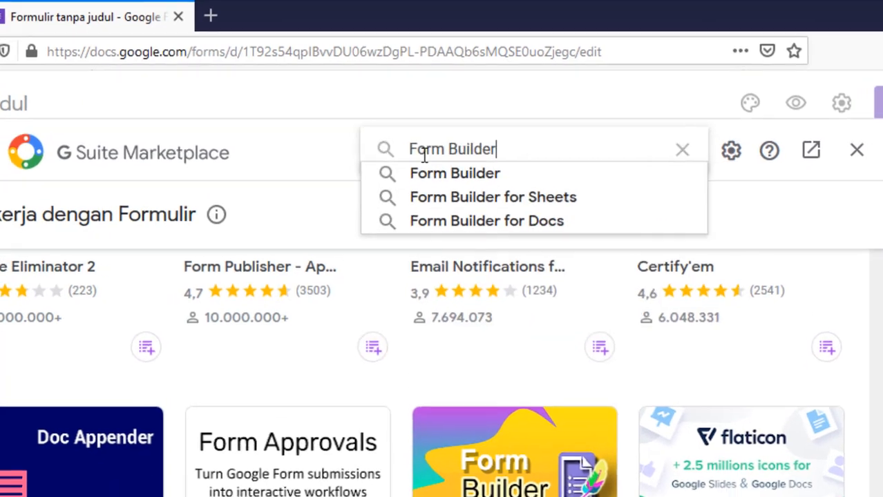
key(Return)
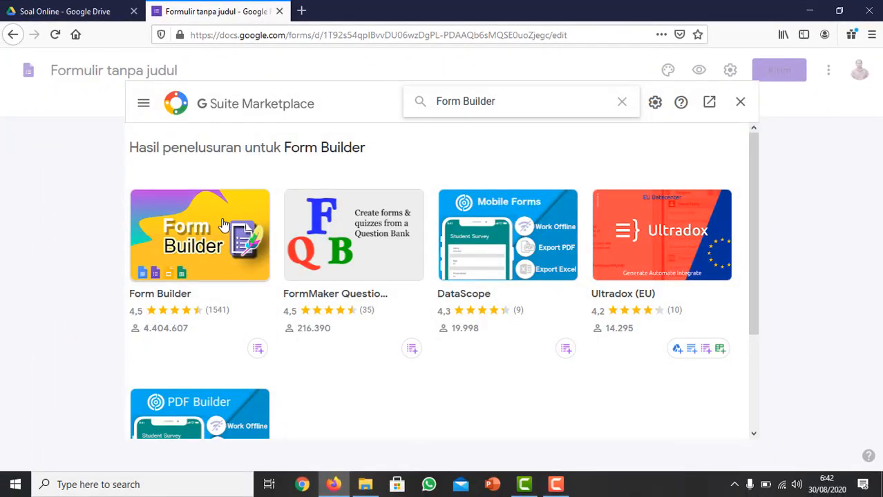
click(196, 246)
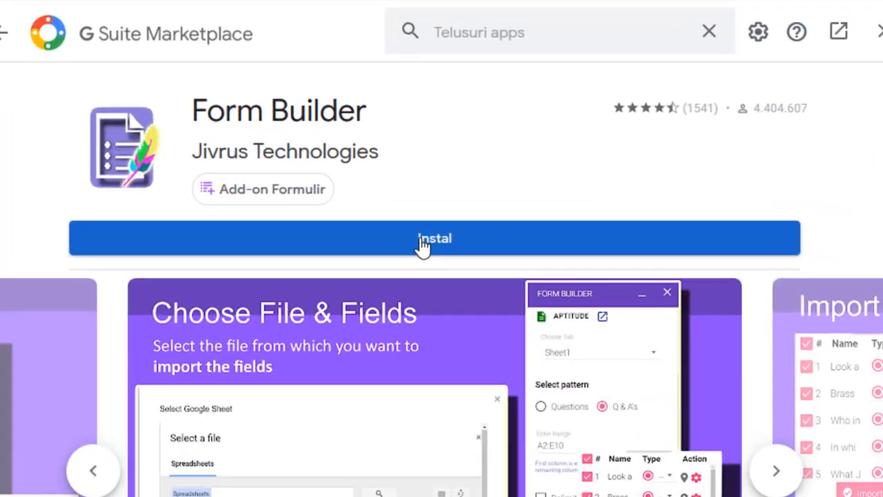
Install the Form Builder add-on, choosing the signed-in Google account and allowing the requested permissions, and finish the installation.
click(425, 243)
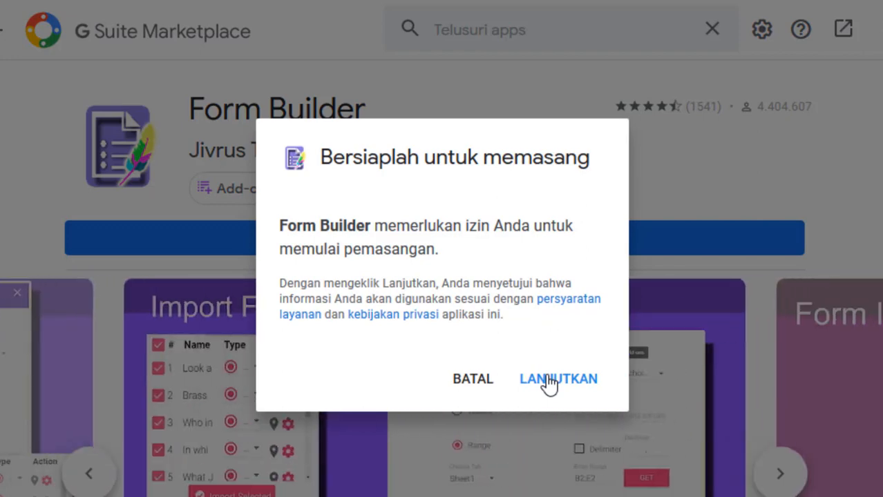
click(546, 378)
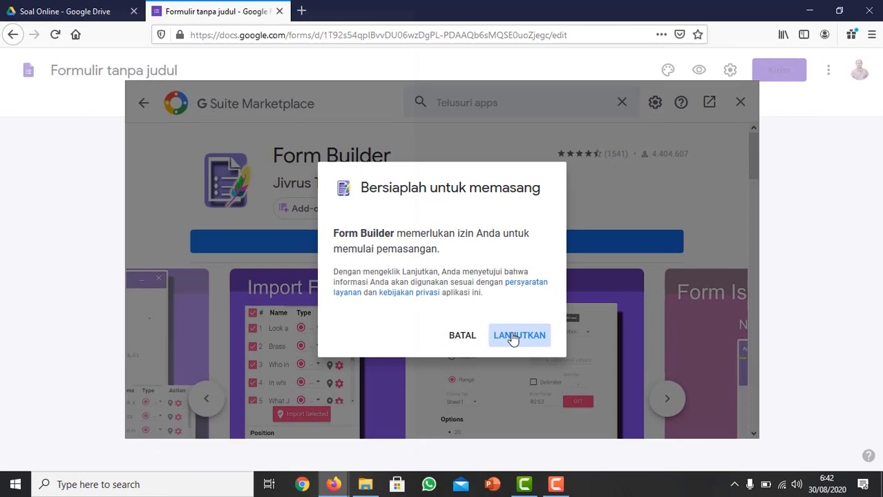
click(518, 336)
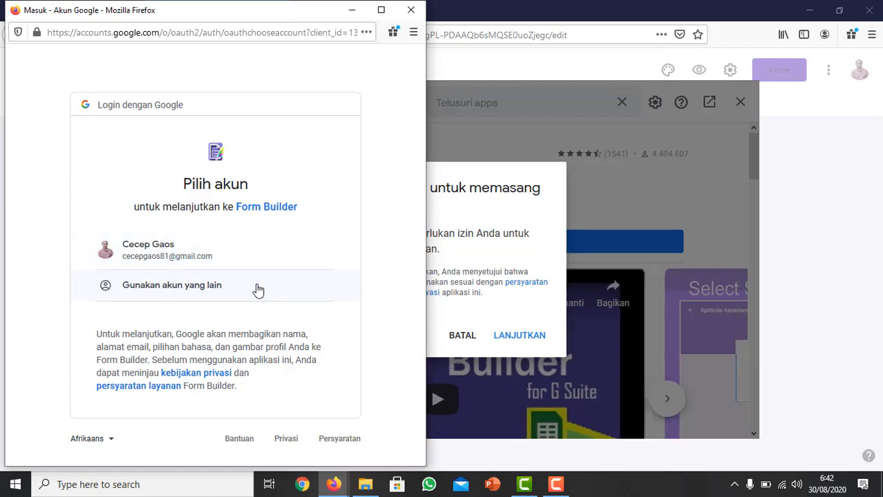
click(148, 257)
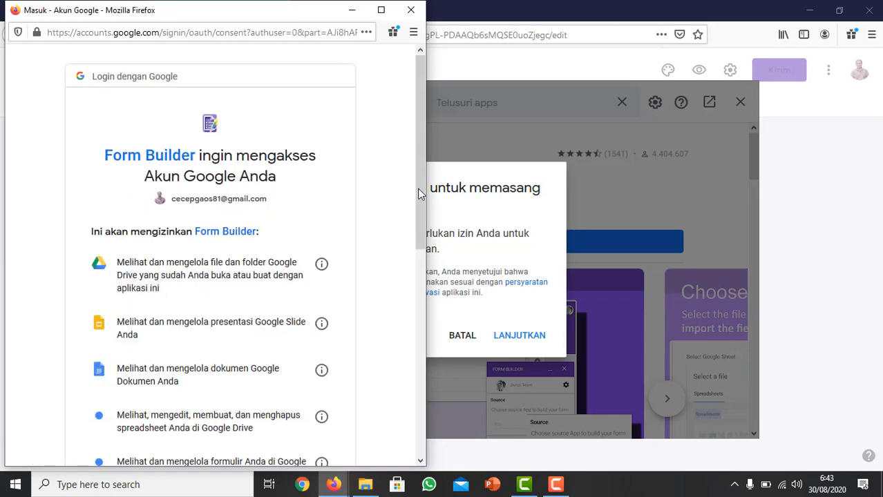
drag(419, 159, 424, 376)
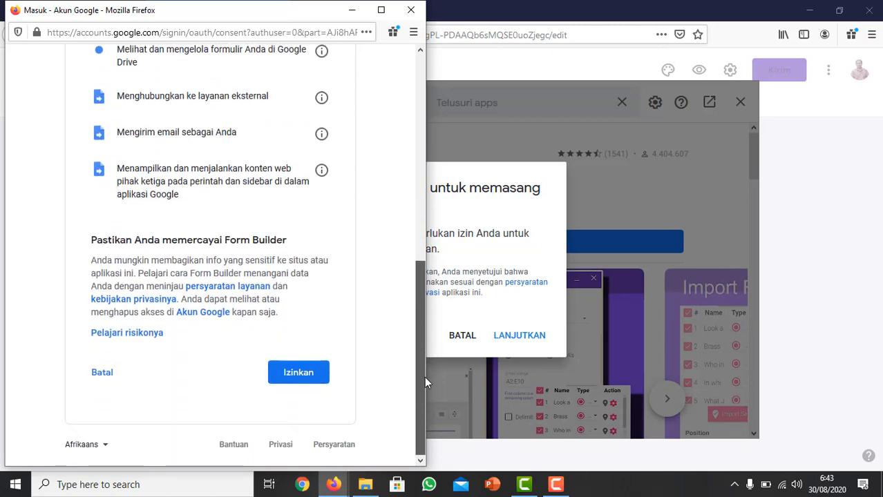
click(298, 373)
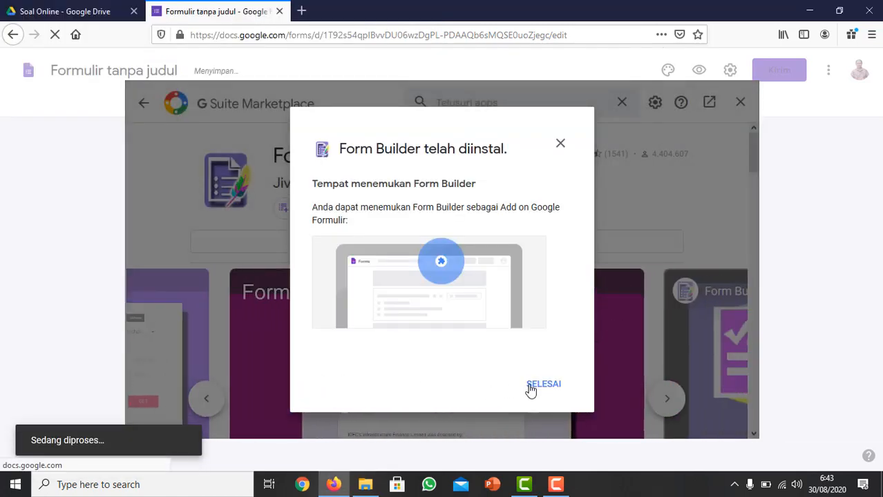
click(530, 386)
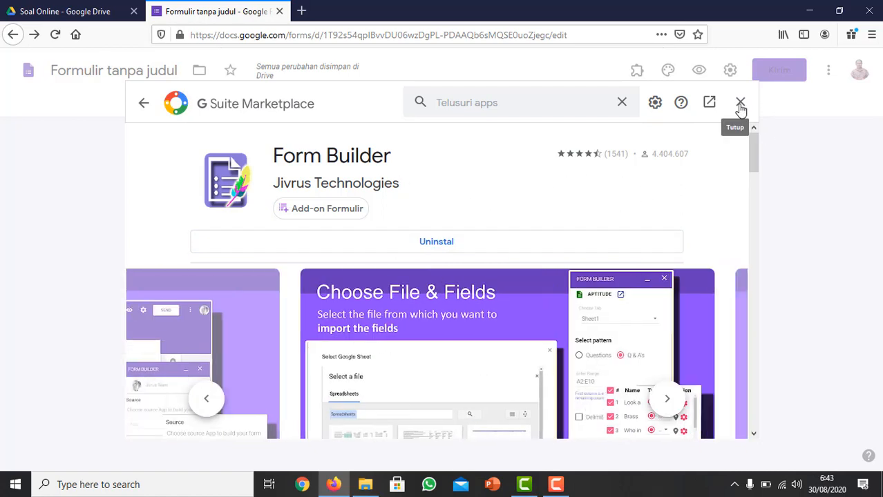
Close the add-on marketplace and start the Form Builder add-on in the form.
click(740, 104)
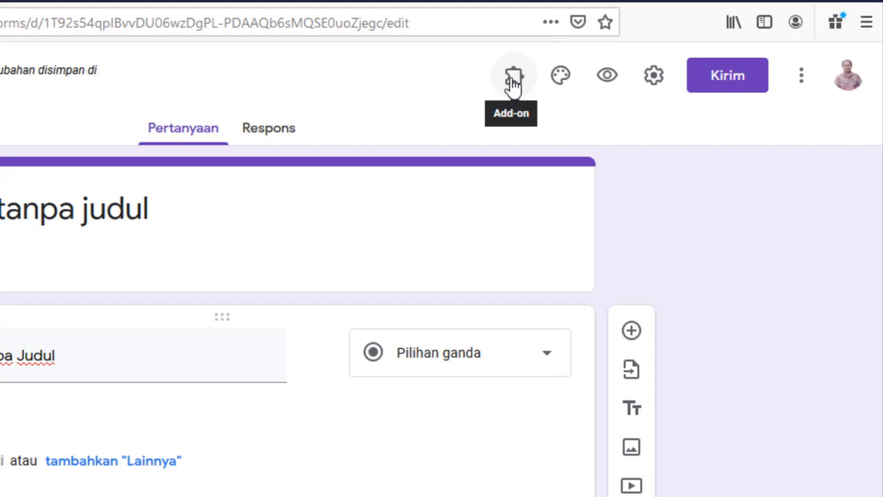
click(513, 82)
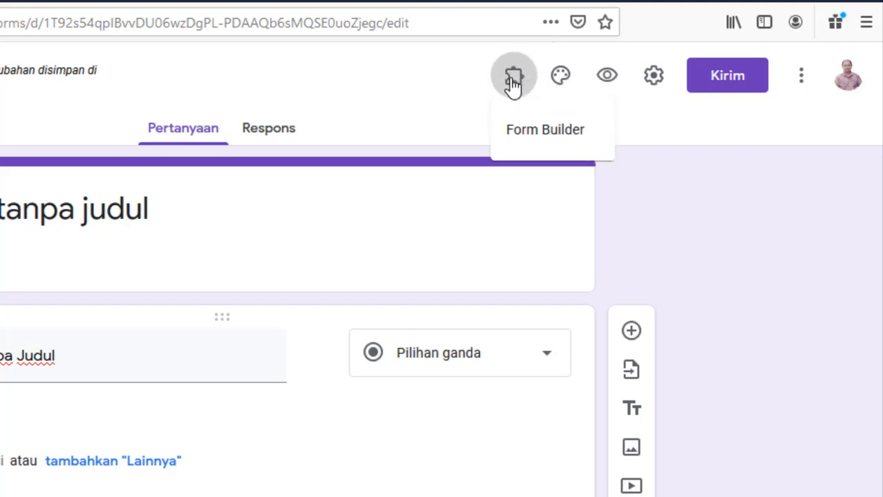
click(542, 132)
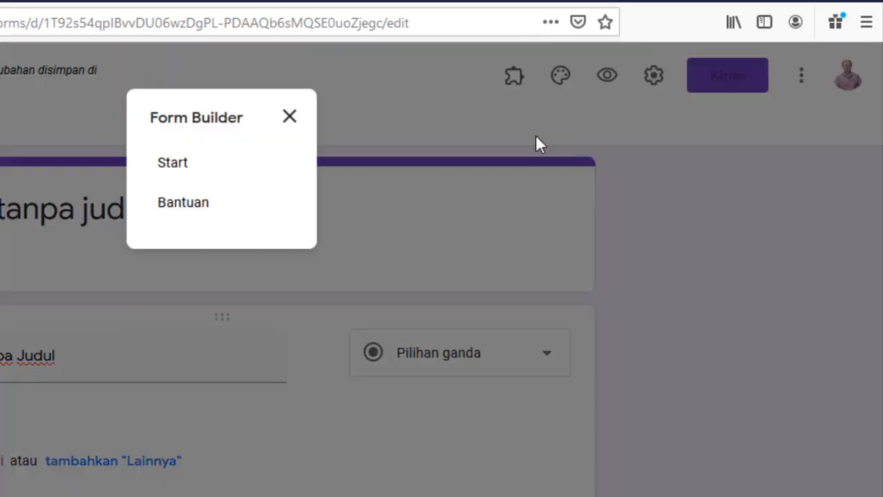
click(181, 167)
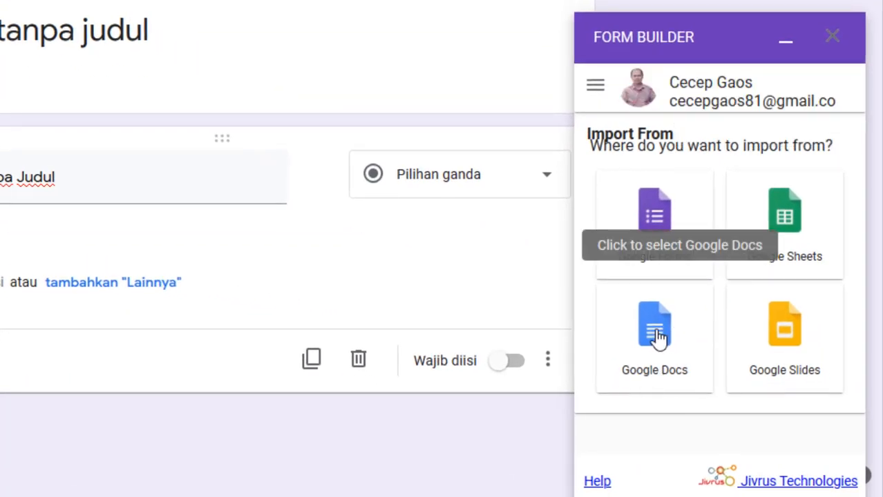
Choose Google Docs as the import source and load the "Contoh Soal PG" document.
click(656, 335)
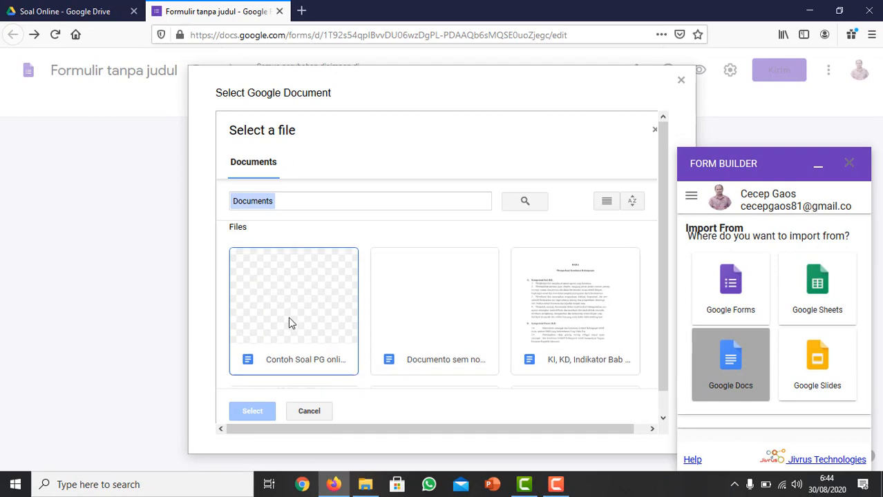
scroll(288, 322, down, 1)
scroll(287, 290, up, 1)
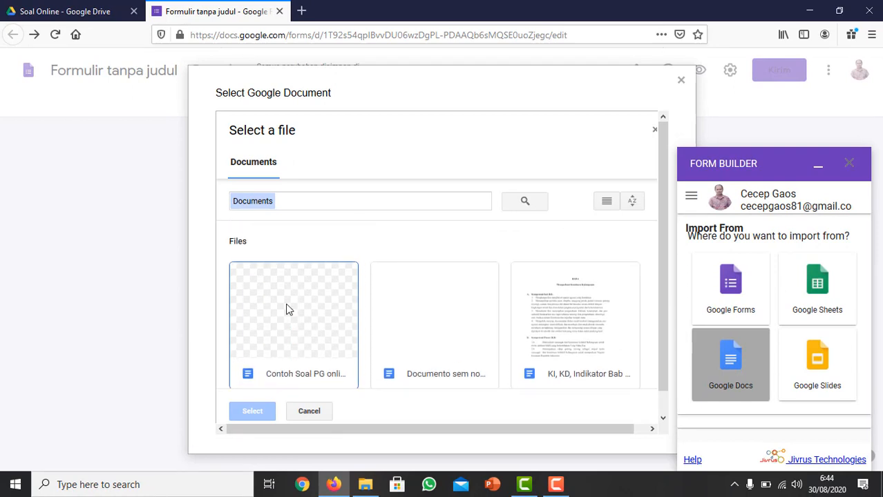
click(286, 345)
click(255, 414)
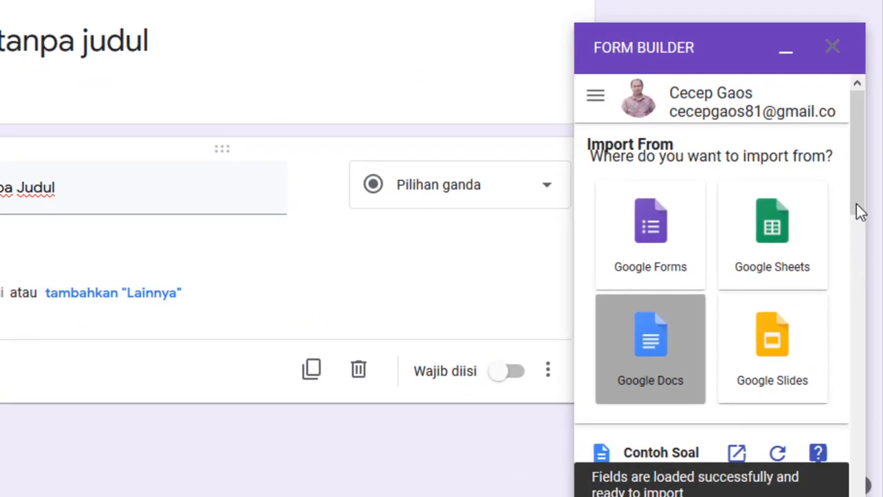
Check the questions ready to import in Form Builder and make the selected questions required.
scroll(855, 194, down, 1)
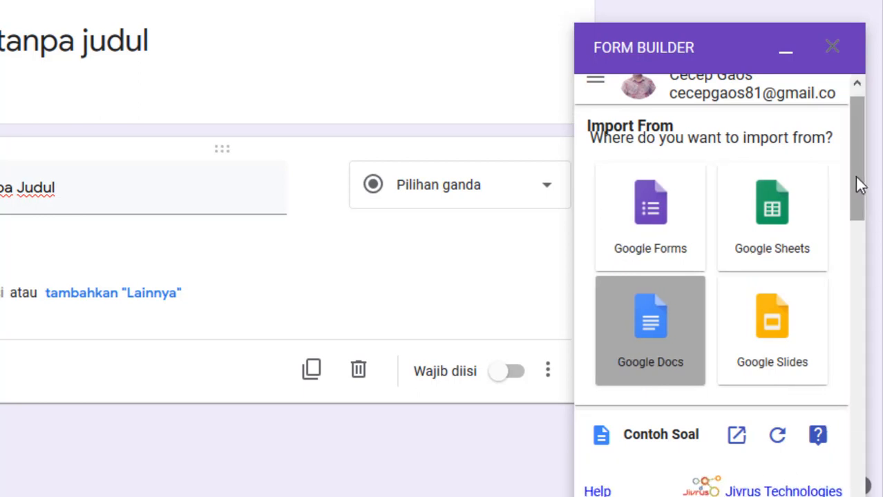
drag(854, 177, 861, 304)
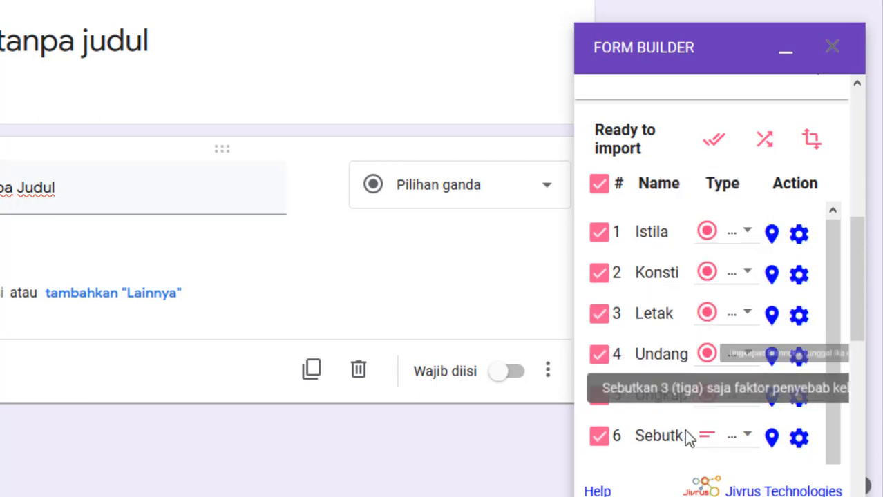
scroll(686, 438, down, 5)
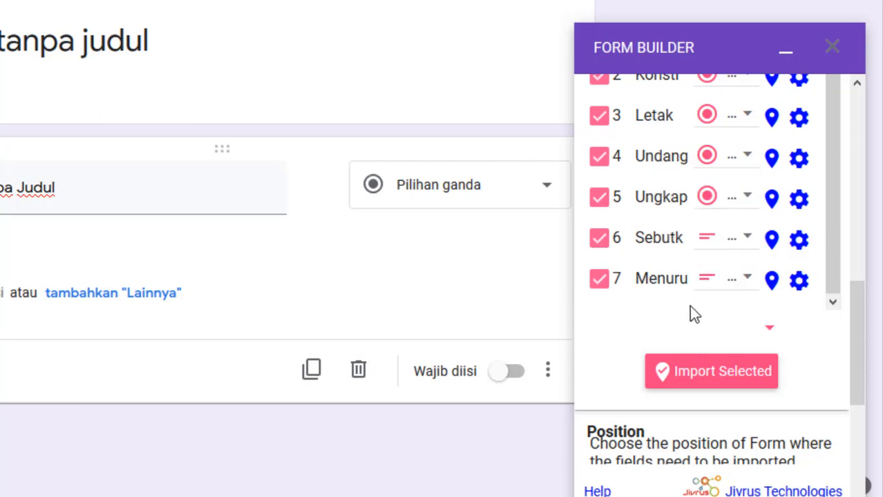
scroll(691, 310, down, 2)
scroll(711, 321, down, 2)
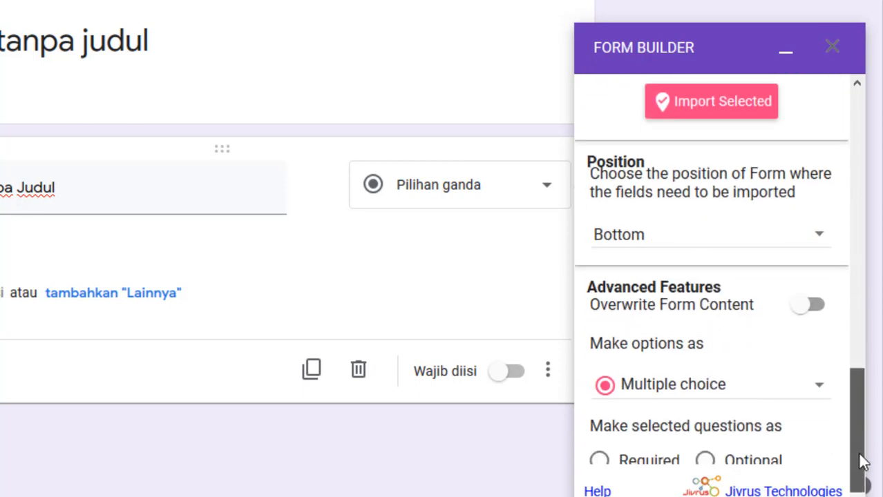
click(605, 466)
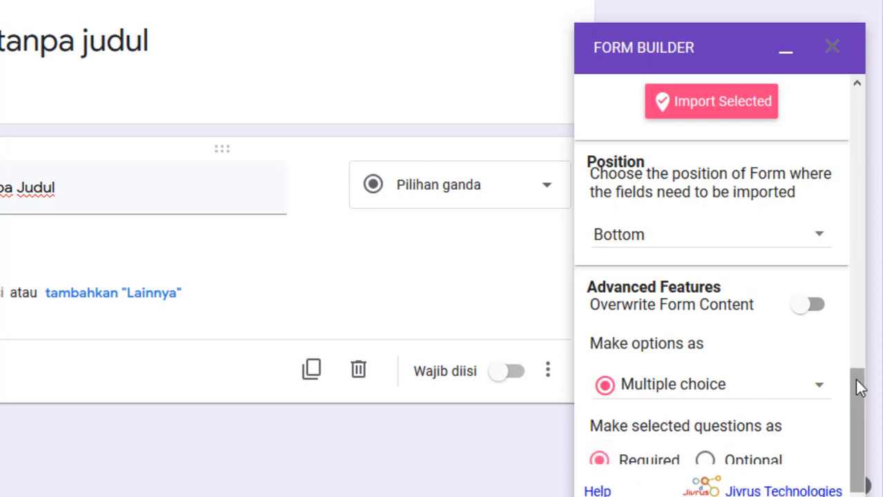
Import all seven selected questions into the form and close Form Builder.
drag(858, 388, 818, 326)
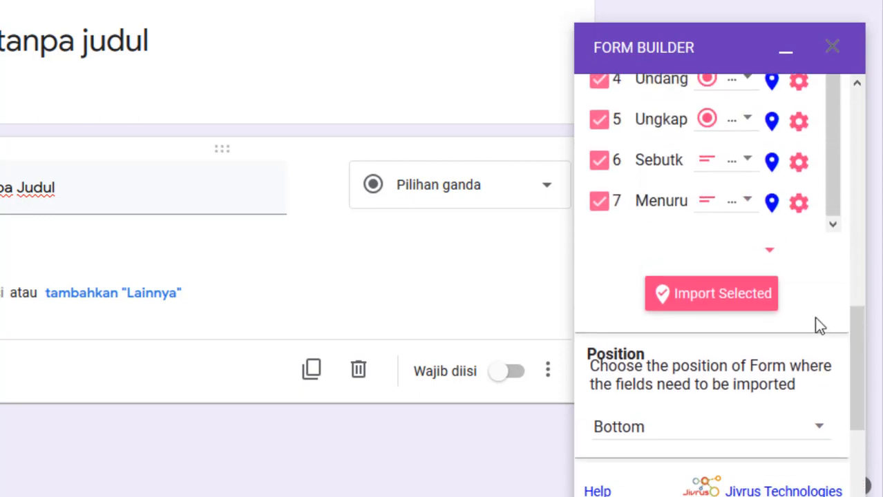
click(711, 309)
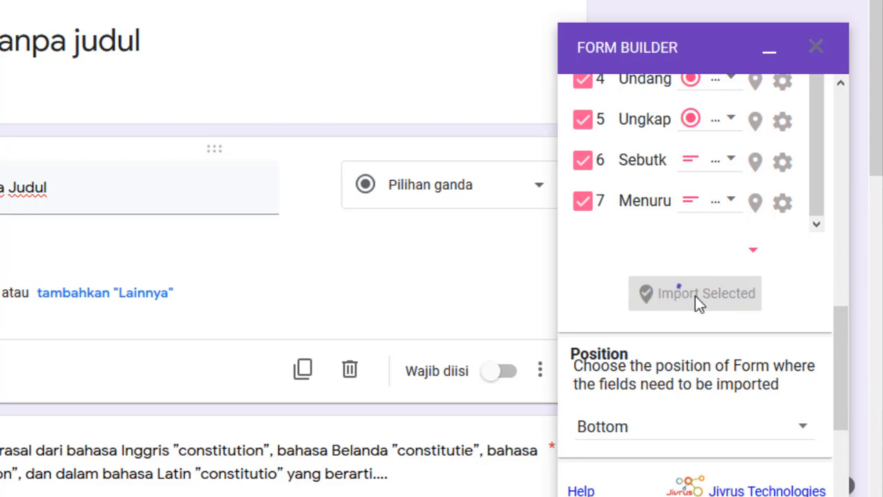
scroll(696, 300, down, 3)
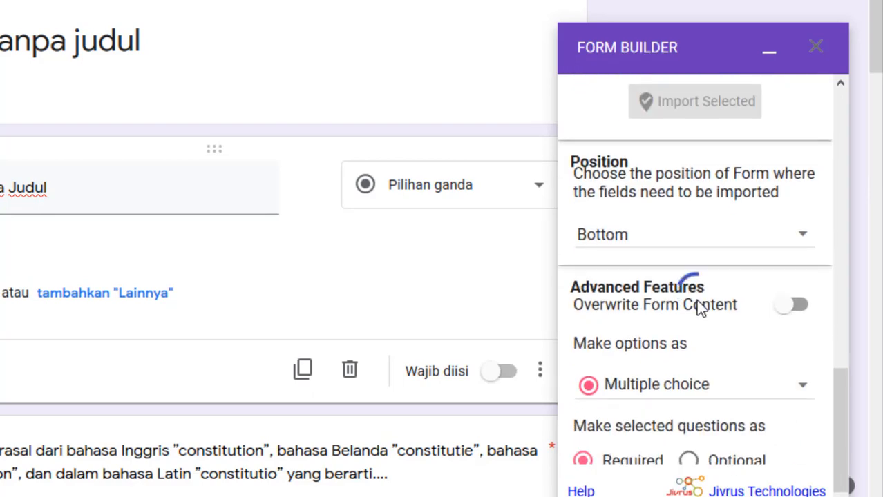
scroll(699, 306, up, 3)
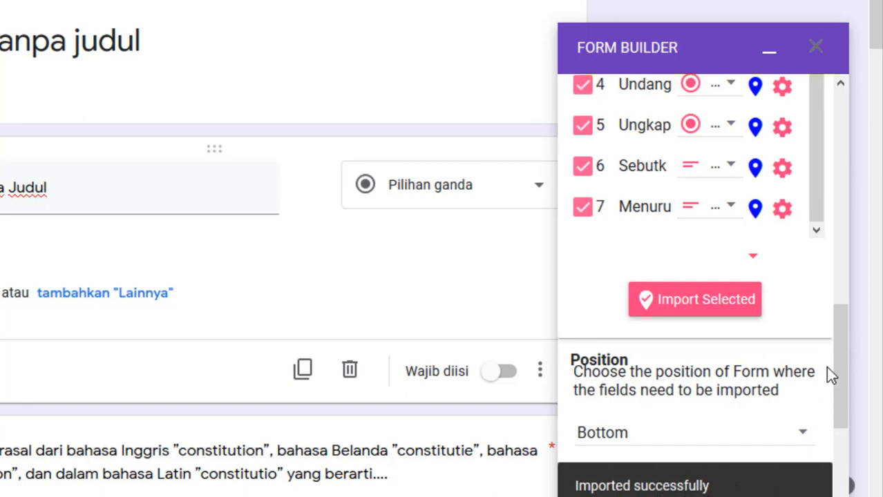
drag(837, 349, 837, 382)
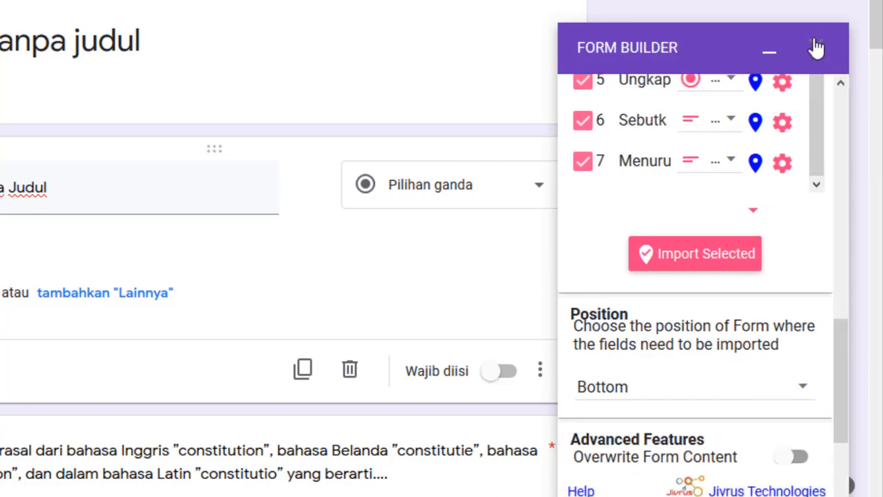
click(817, 47)
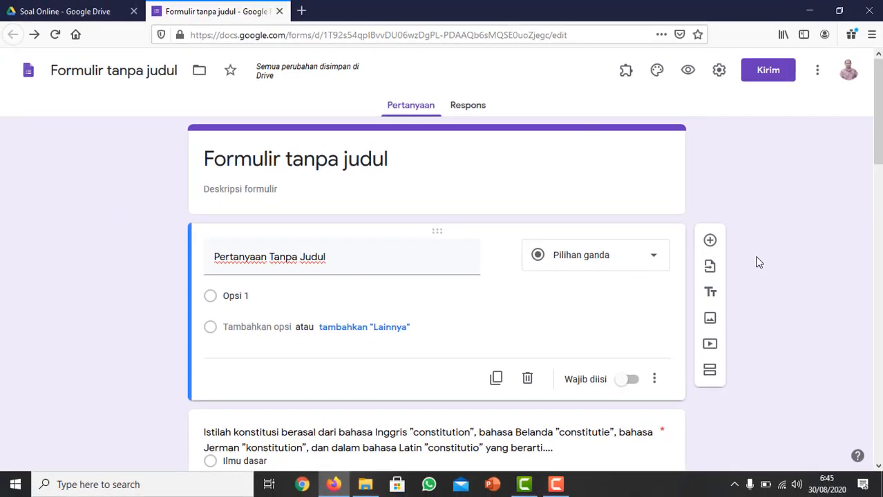
Review the imported multiple-choice and short-answer questions throughout the form.
scroll(759, 262, down, 3)
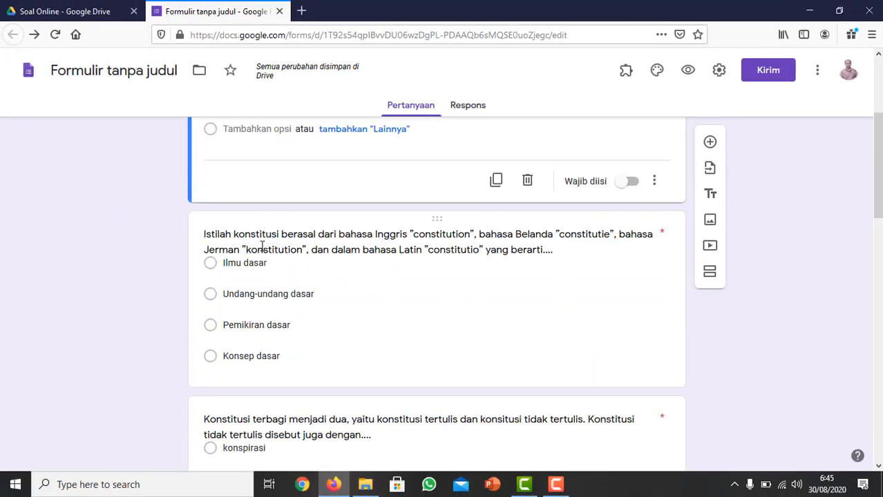
scroll(242, 256, down, 2)
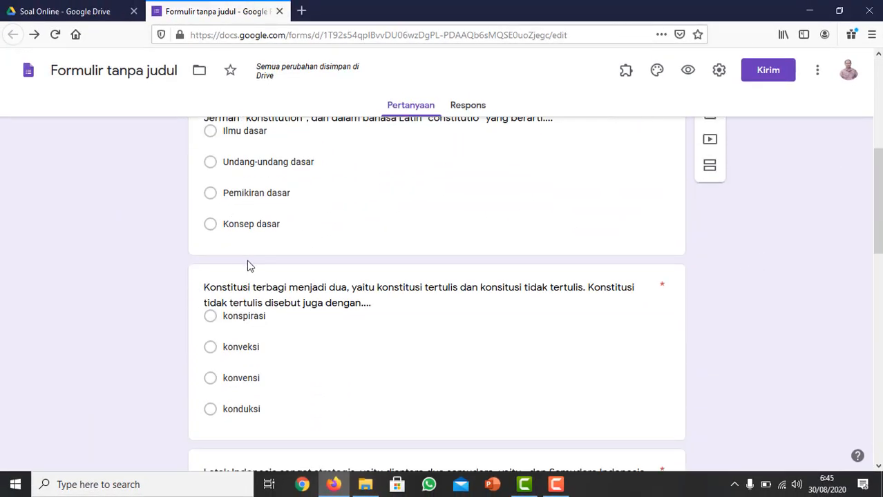
scroll(236, 218, up, 2)
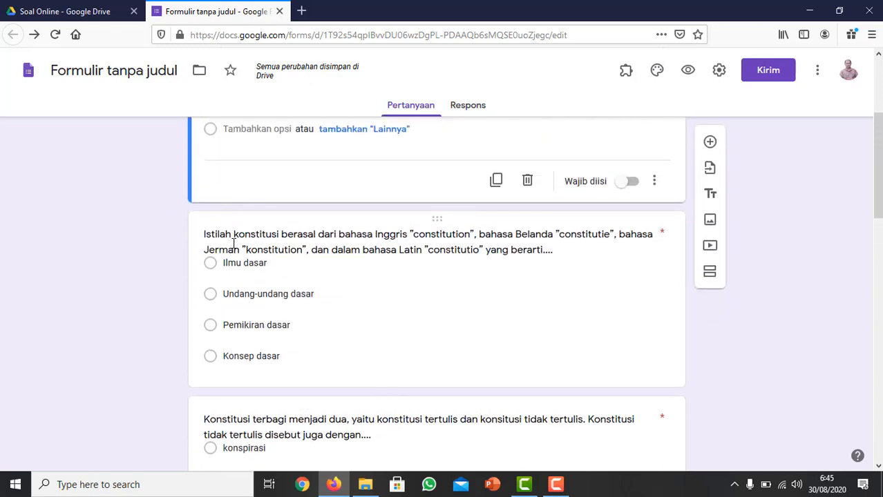
scroll(256, 235, up, 2)
scroll(252, 237, down, 6)
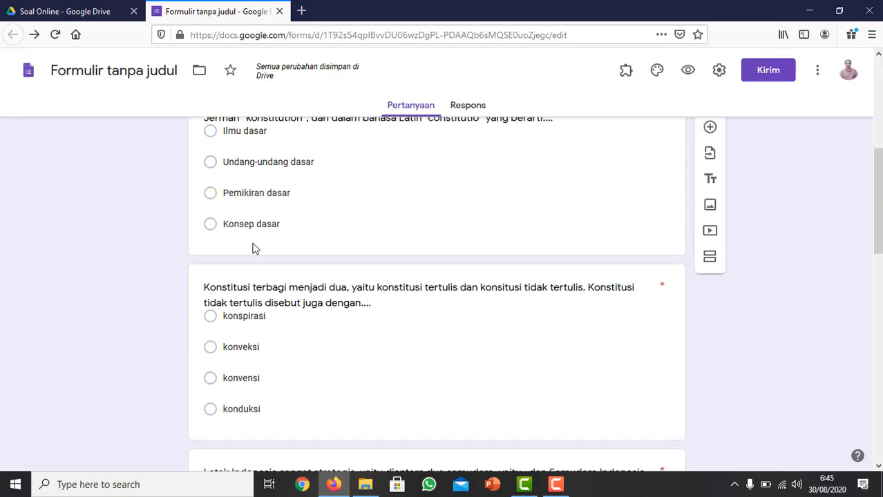
scroll(252, 245, down, 6)
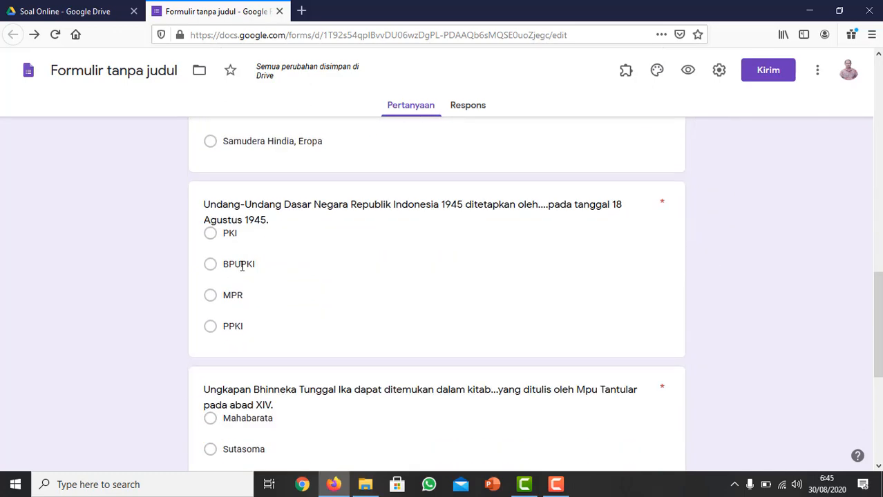
scroll(241, 273, down, 4)
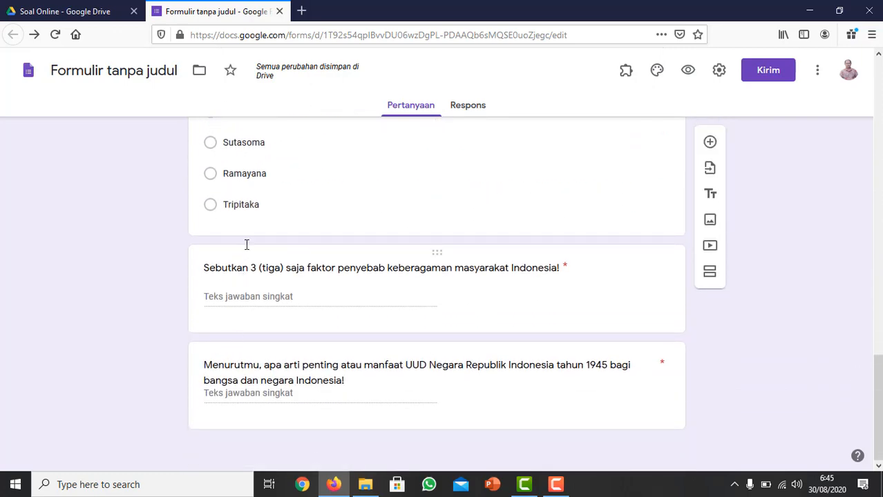
scroll(282, 247, up, 15)
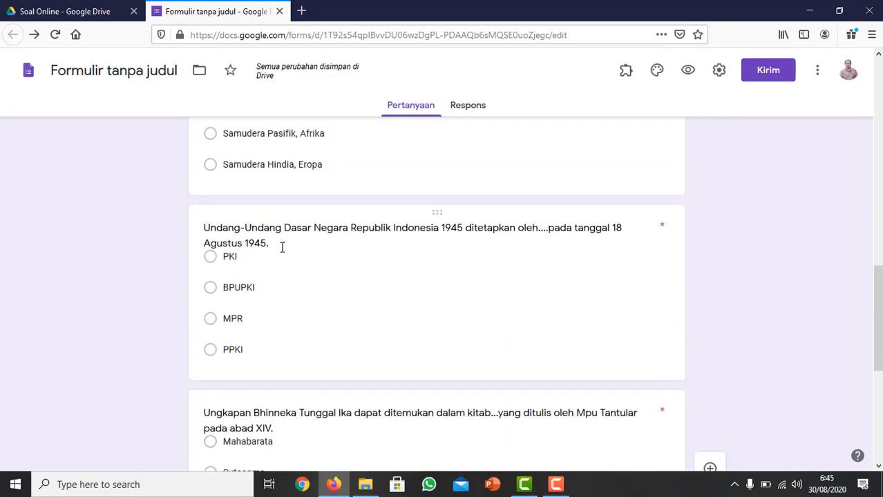
scroll(278, 247, up, 3)
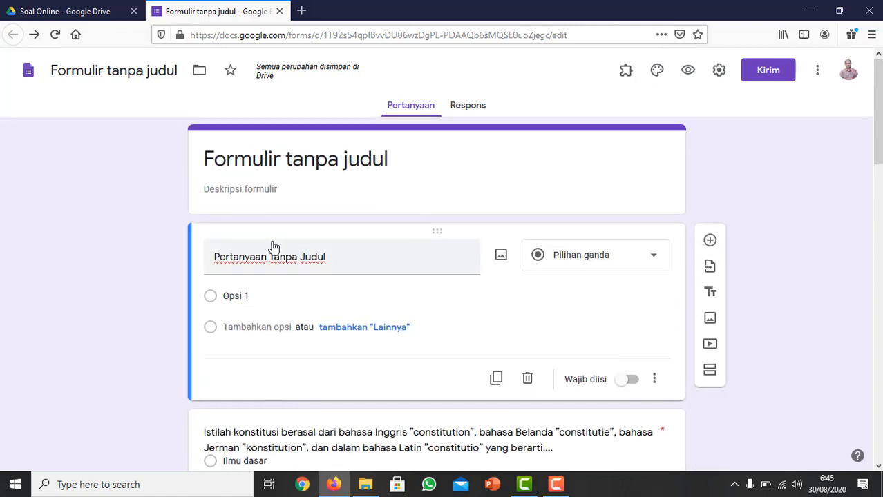
Set the form title to "Penilaian Harian PPKn Kelas 7 Bab 1".
click(229, 160)
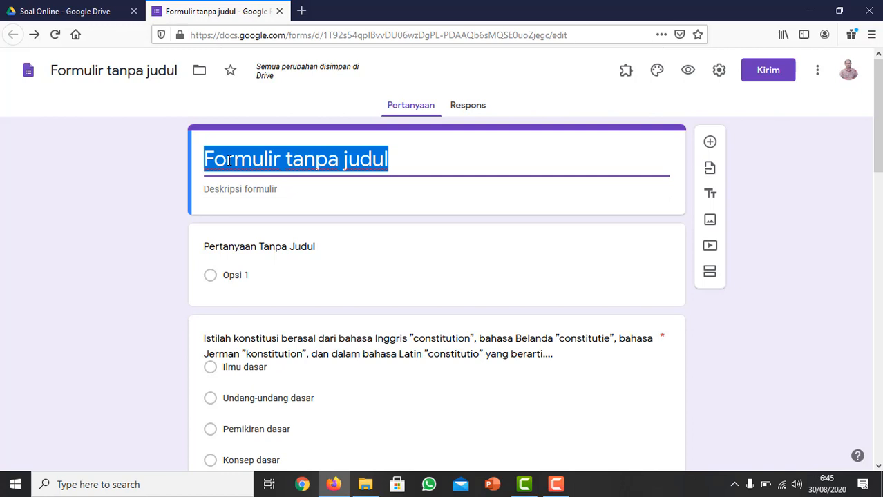
text(Pen)
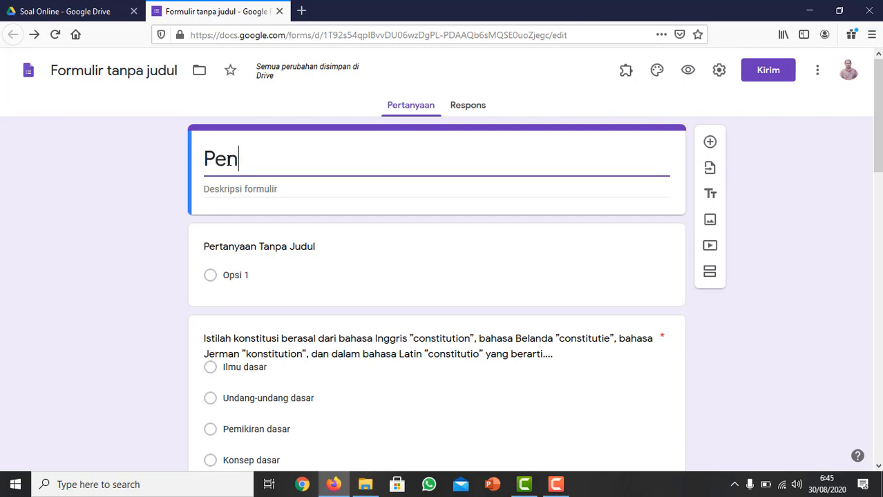
text(ilaian Harian )
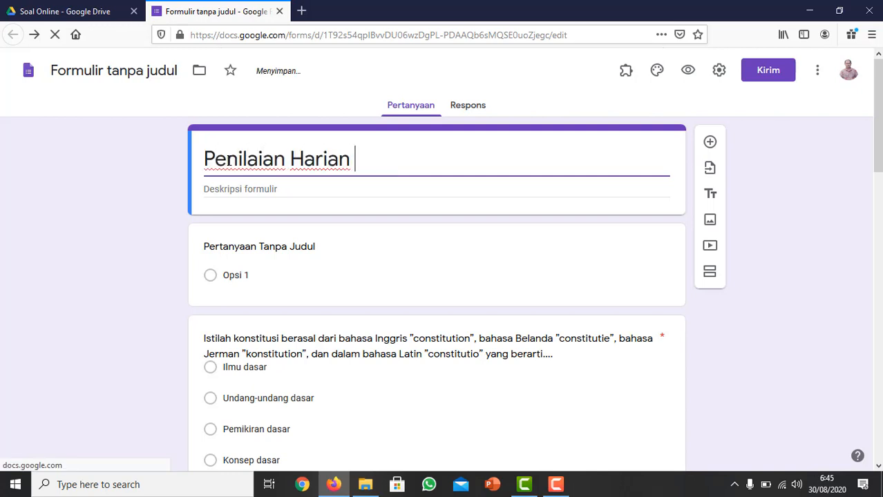
text(PP)
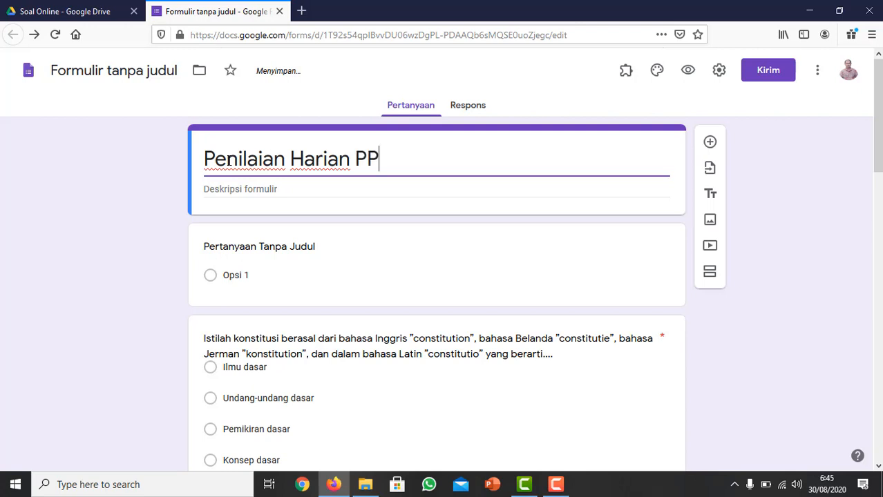
text(Kn Kelas 7 )
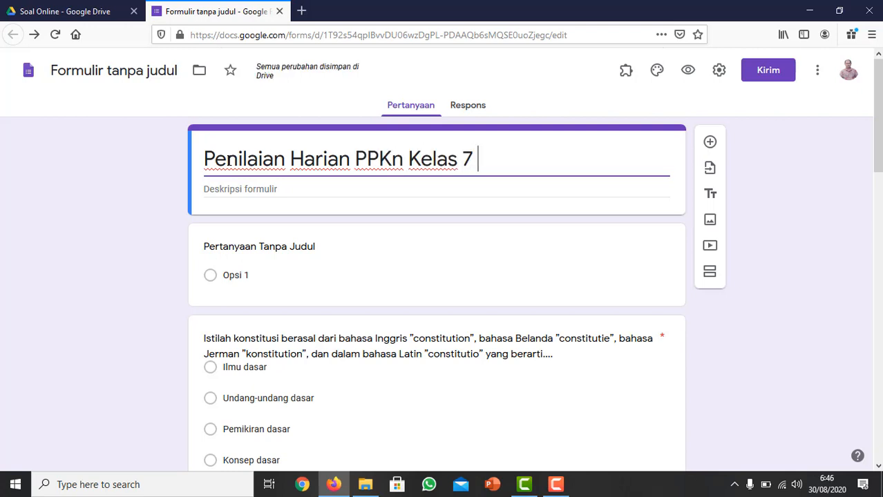
text(Bab 1)
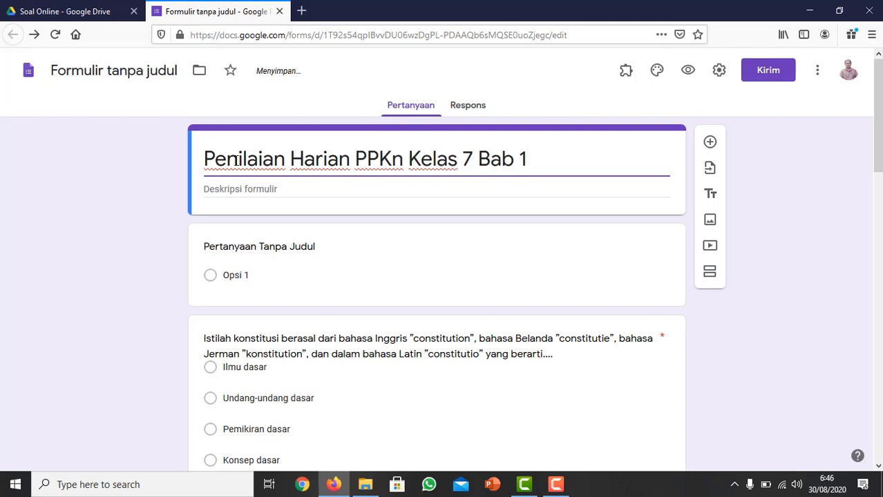
Set the form description to "Semester 1 Tahun Aajran 2020" and name the form file "Penilaian Harian PPKn Kelas 7 Bab 1".
click(245, 188)
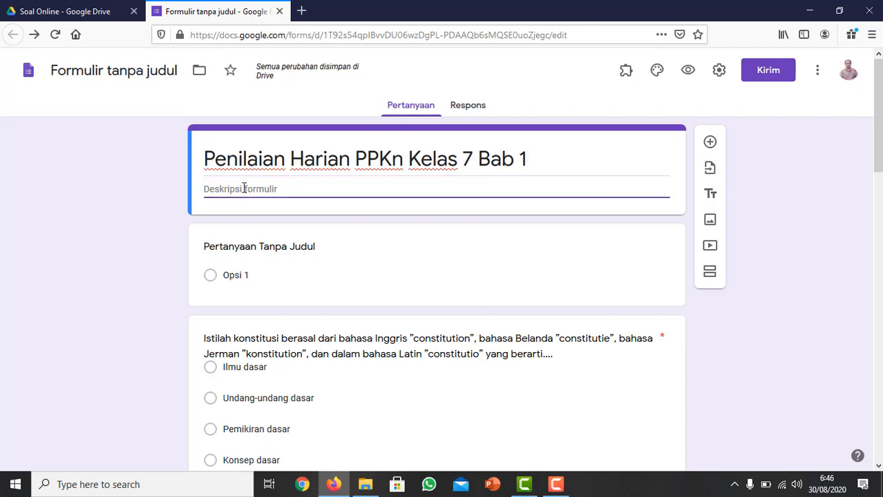
text(ster)
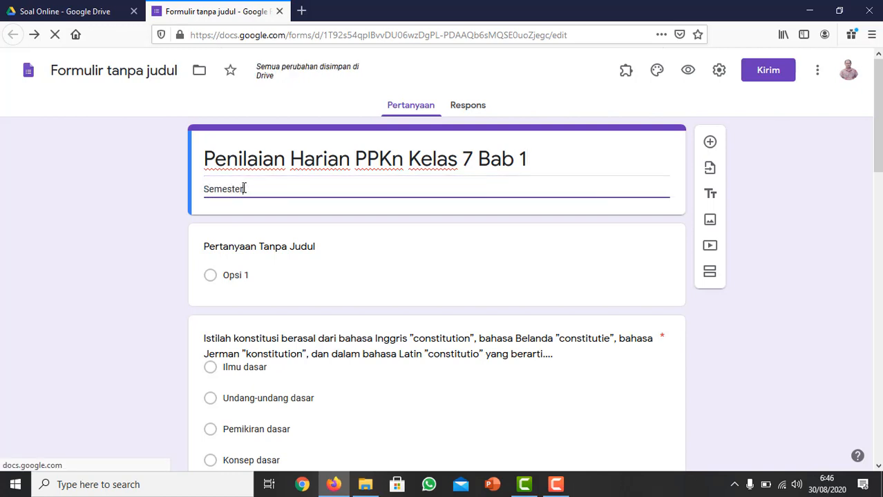
text( 1 Taun)
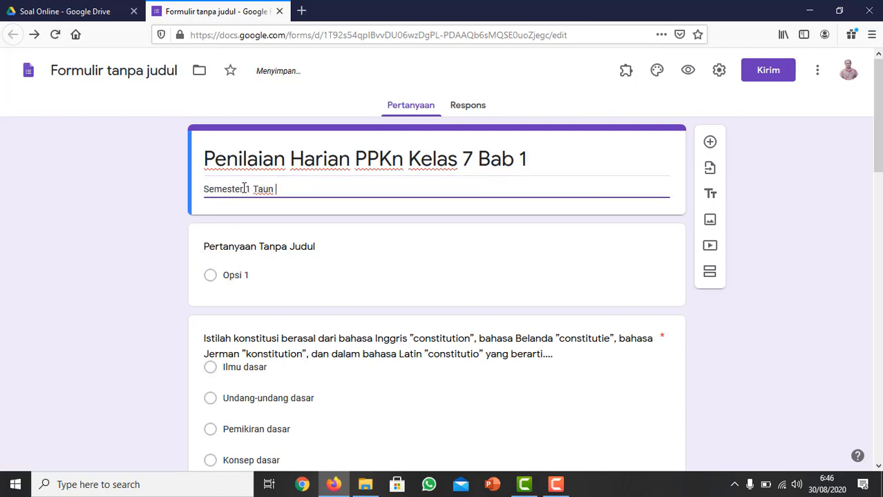
key(BackSpace)
text(hun )
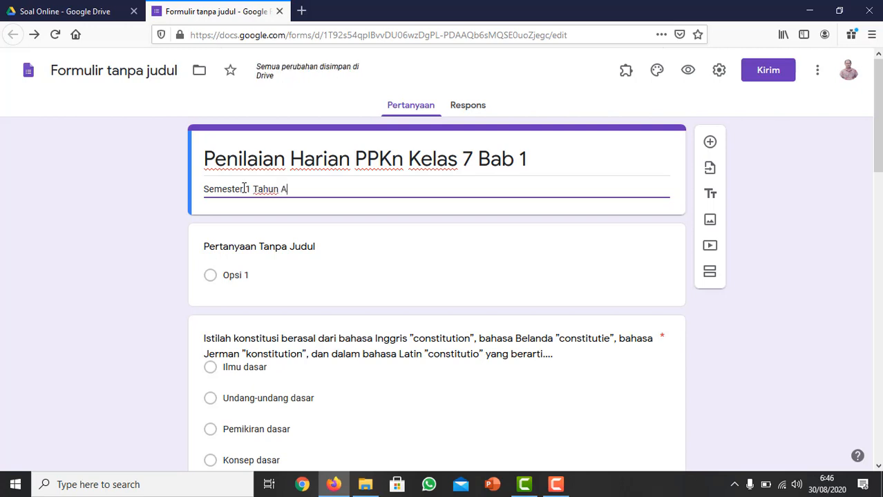
text(Aajran 2020)
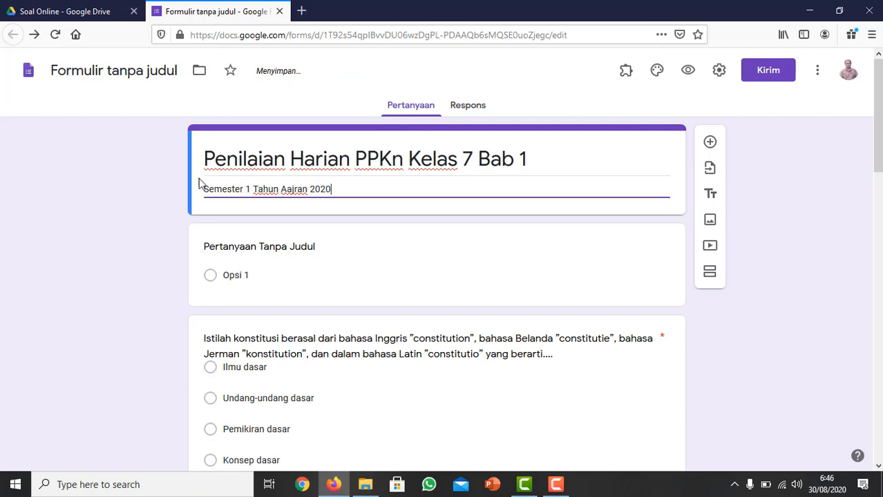
triple_click(219, 154)
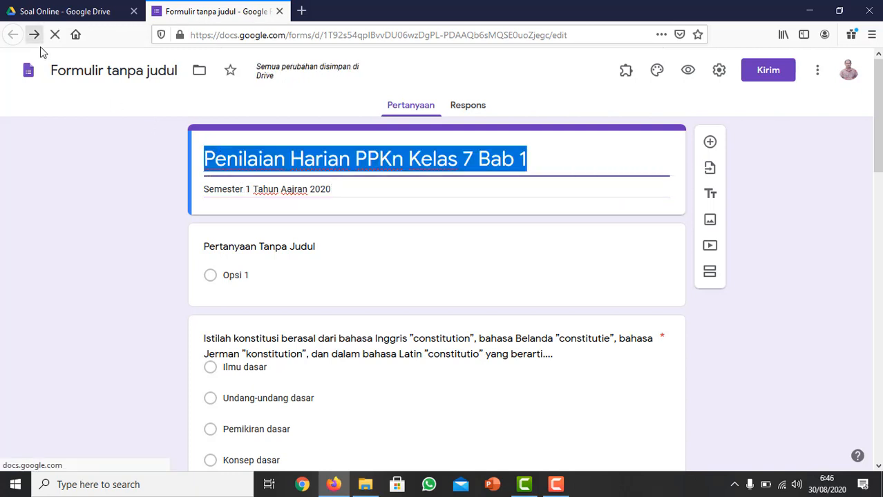
click(83, 72)
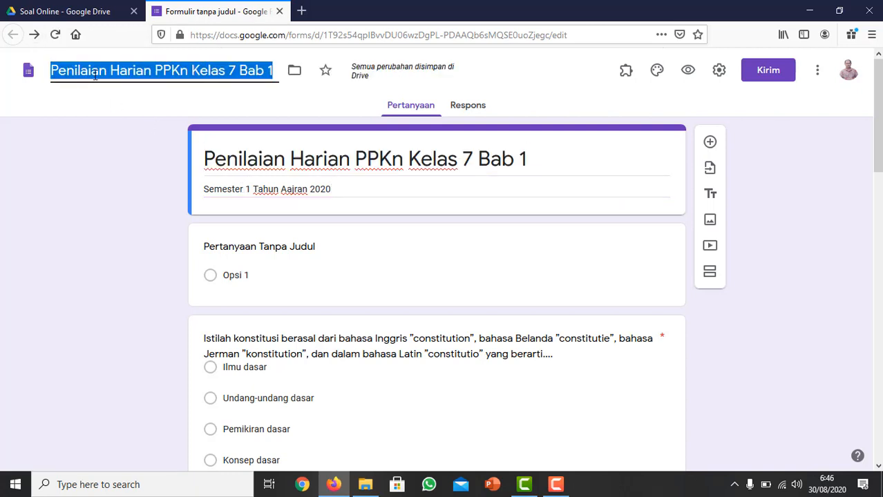
Turn the untitled first question into a required short-answer question titled "Nama Siswa".
scroll(138, 200, down, 2)
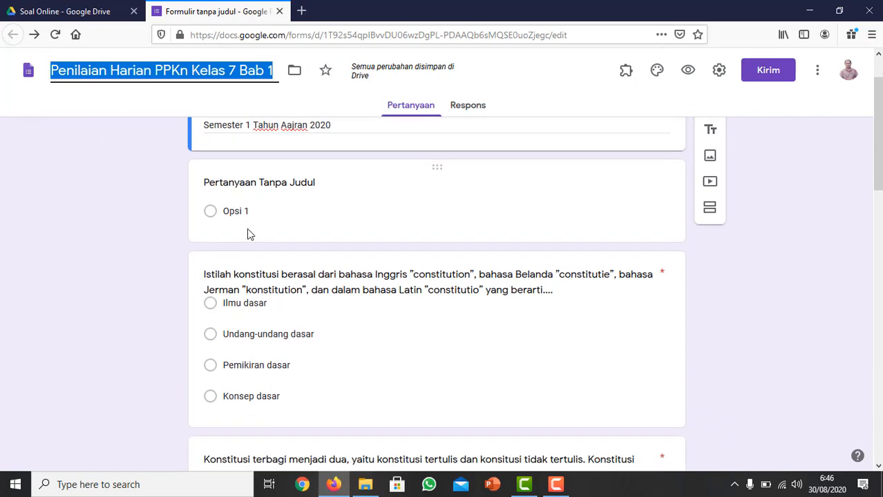
click(252, 182)
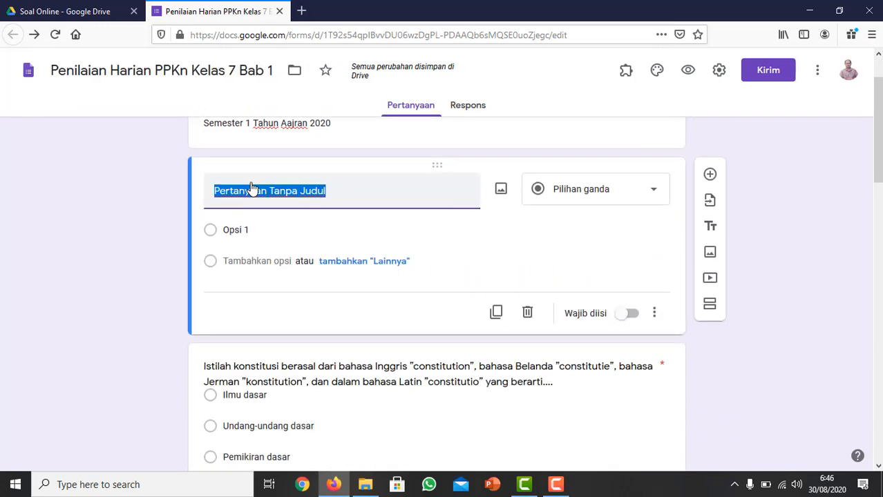
text(Nama )
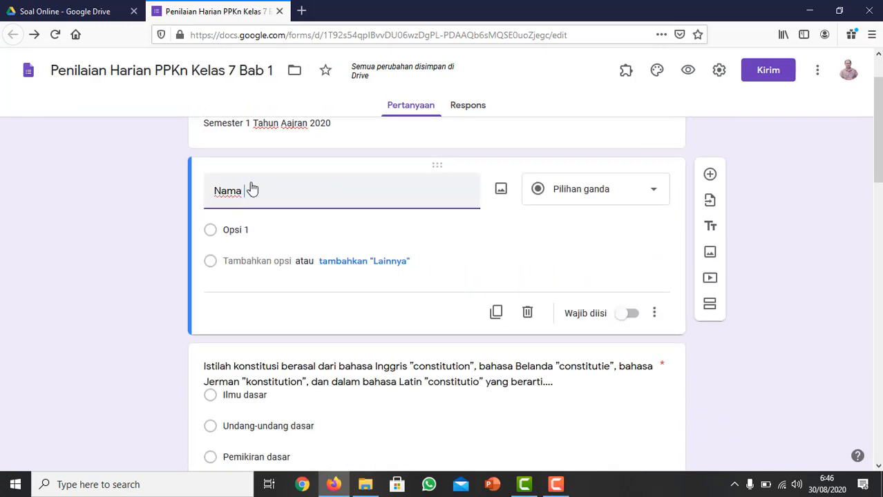
text(Siswa)
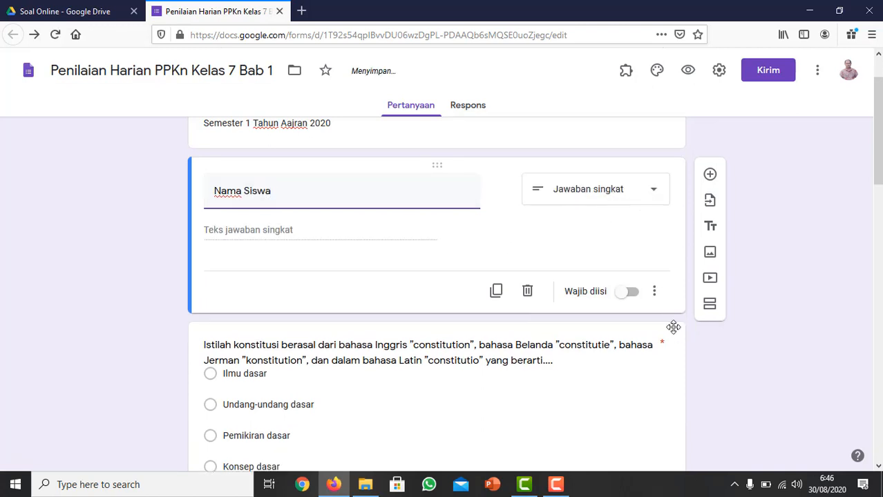
click(628, 296)
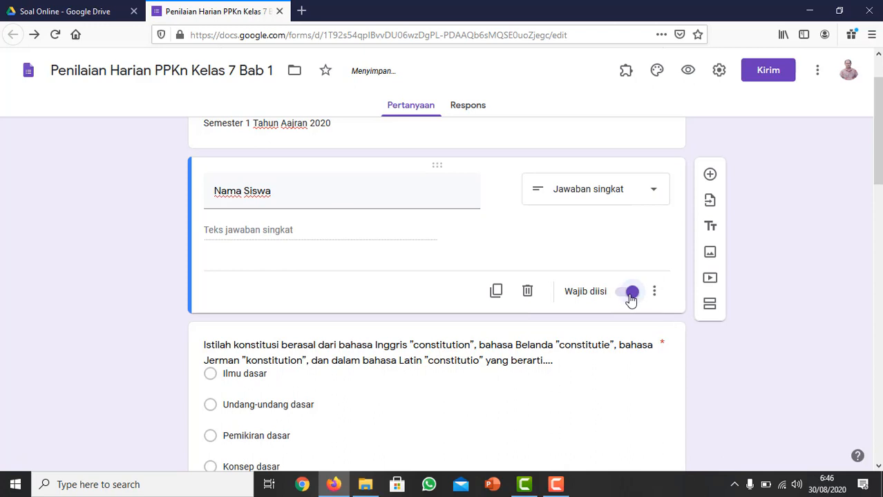
Add a question titled "Kelas" below "Nama Siswa" and make it a checkbox question (Kotak Centang).
click(710, 175)
text(Kelas)
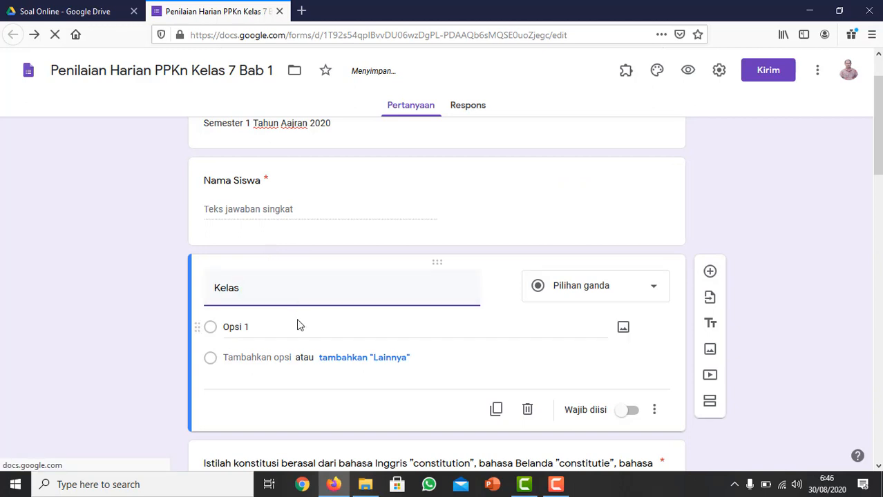
click(595, 291)
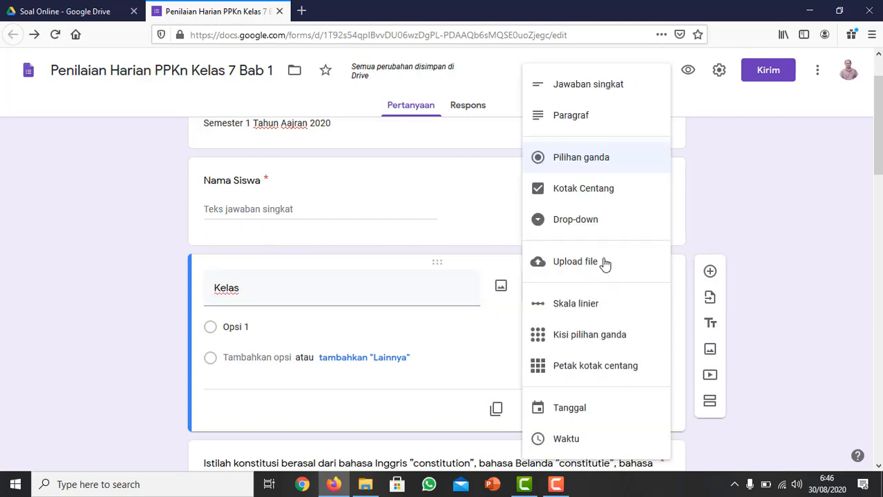
click(588, 86)
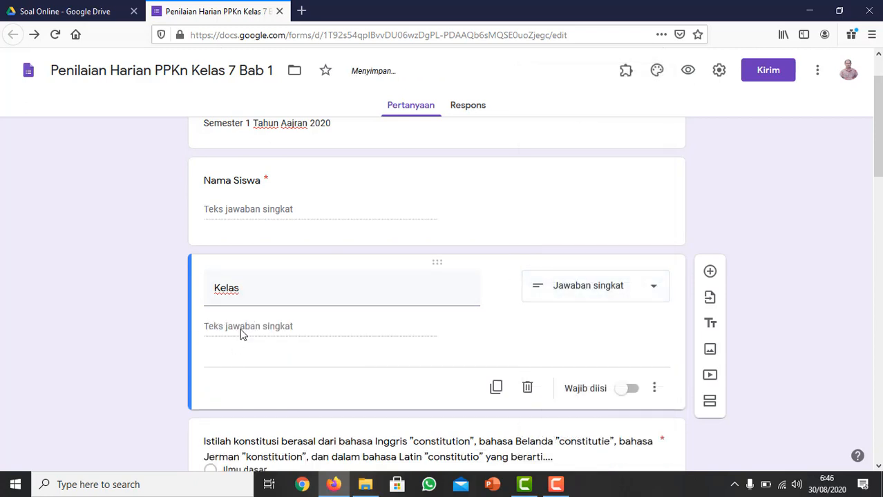
click(616, 297)
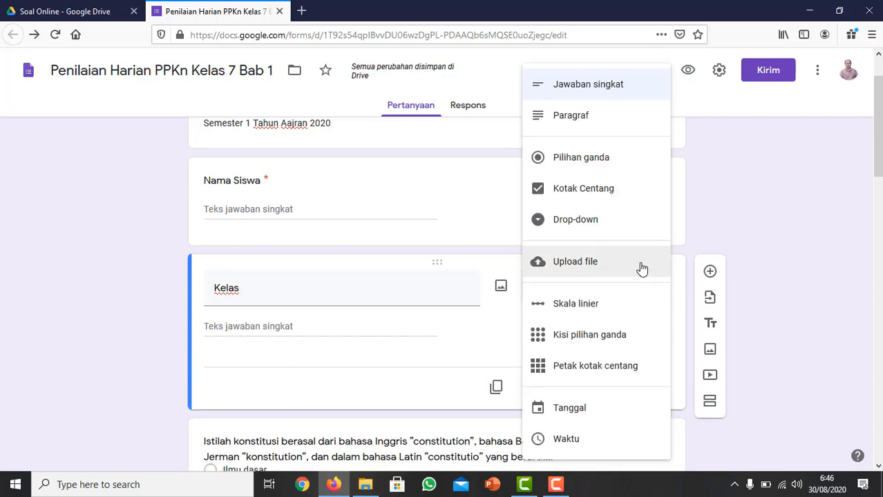
click(570, 194)
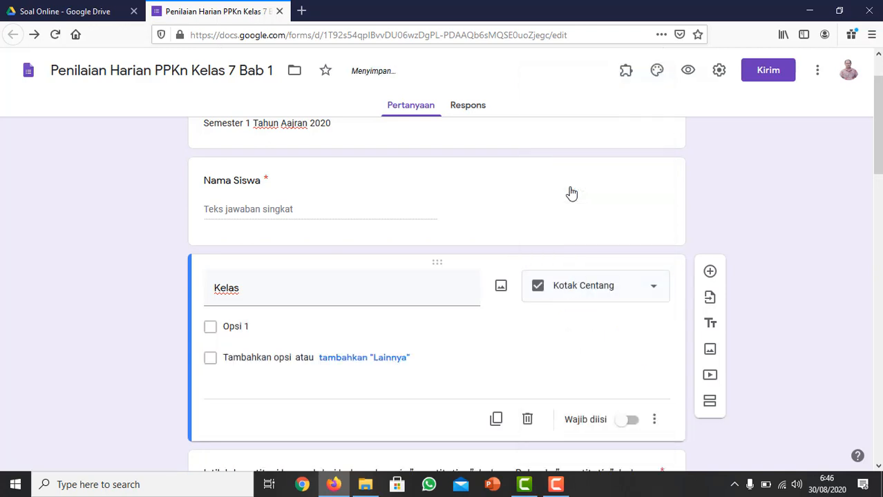
Give the "Kelas" question the checkbox options 7A, 7B and 7C.
click(248, 324)
text(7A)
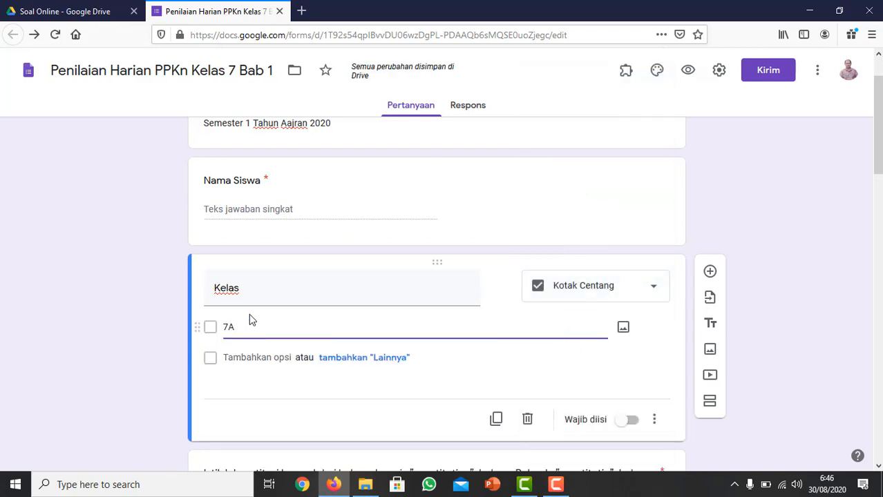
key(Return)
text(7)
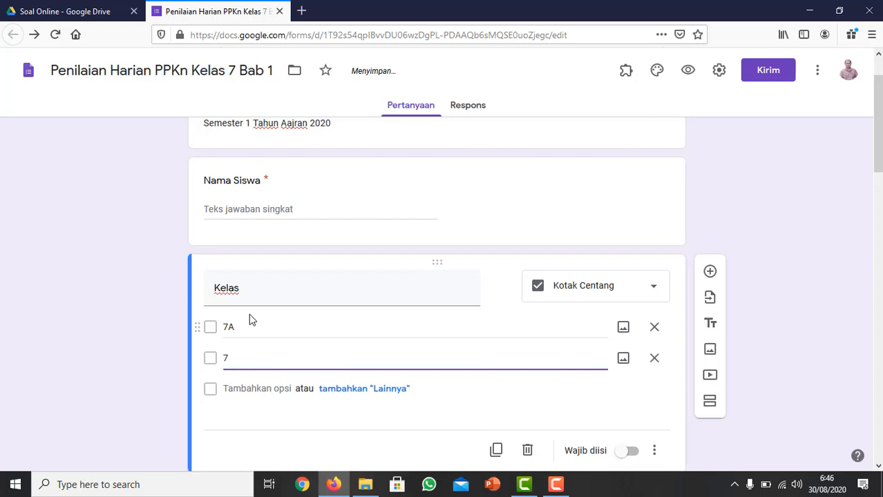
text(B)
key(Return)
text(7)
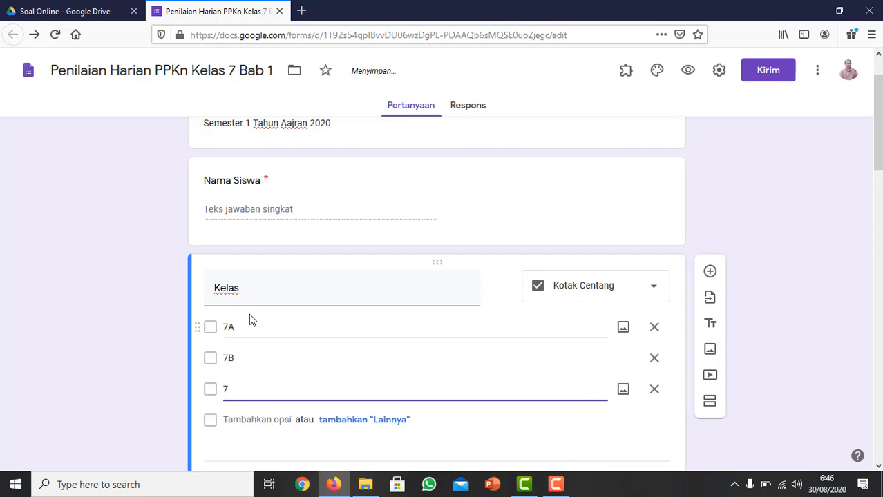
text(C)
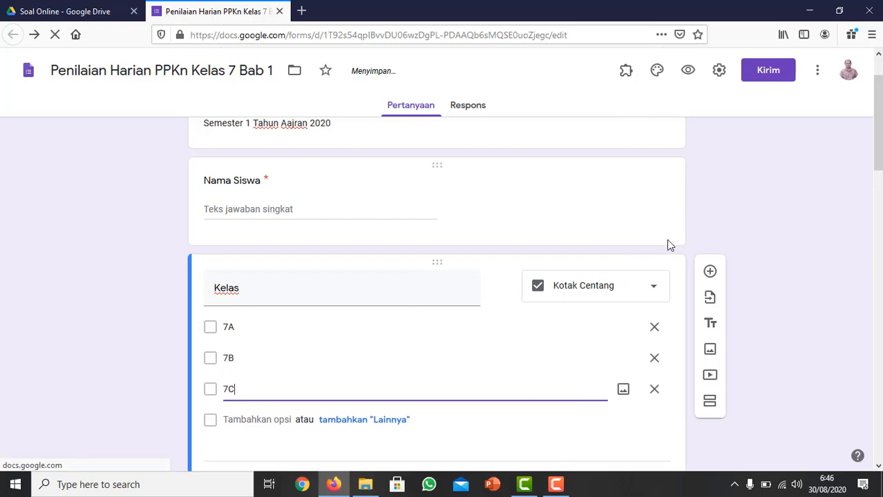
click(717, 236)
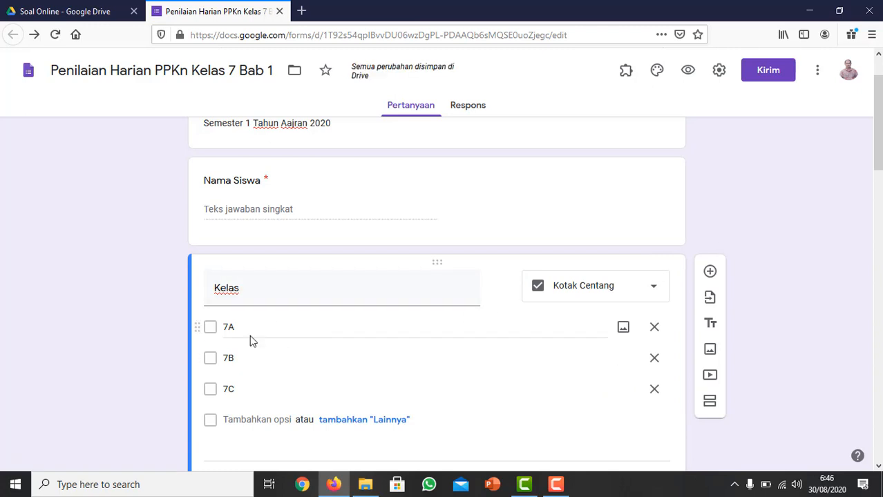
Add a required short-answer question titled "Sekolah" below the "Kelas" question.
scroll(249, 344, down, 2)
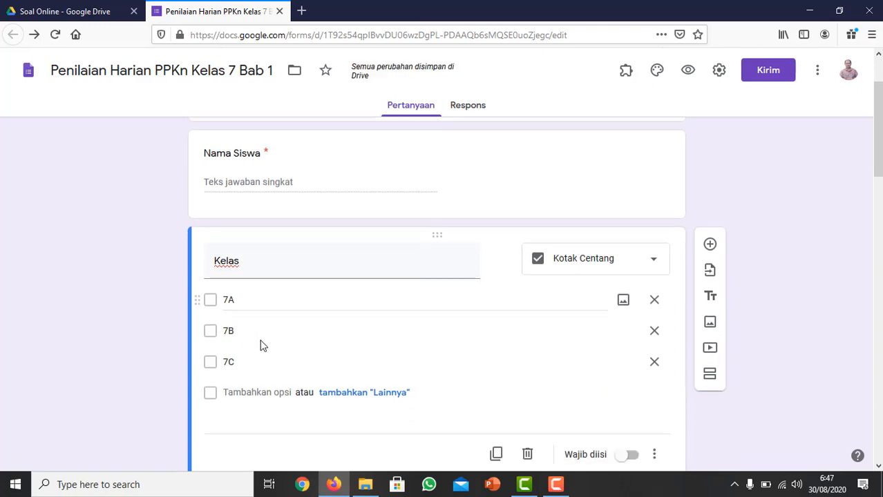
scroll(262, 348, down, 1)
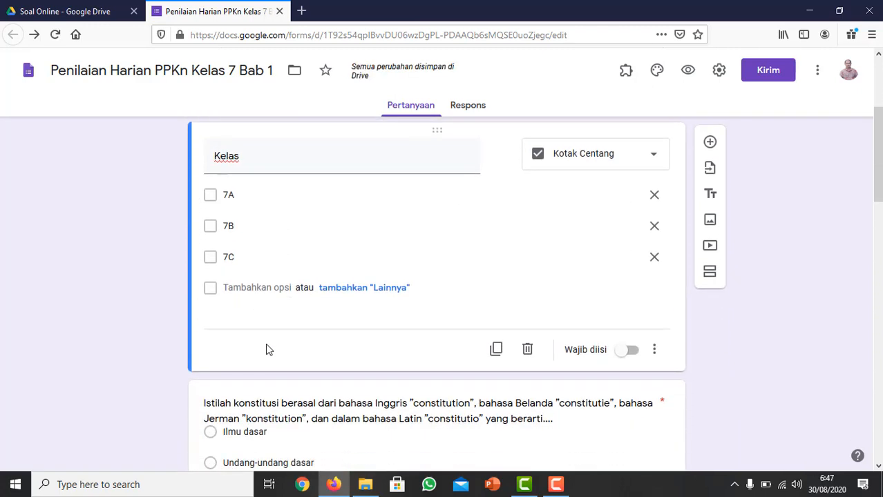
click(710, 142)
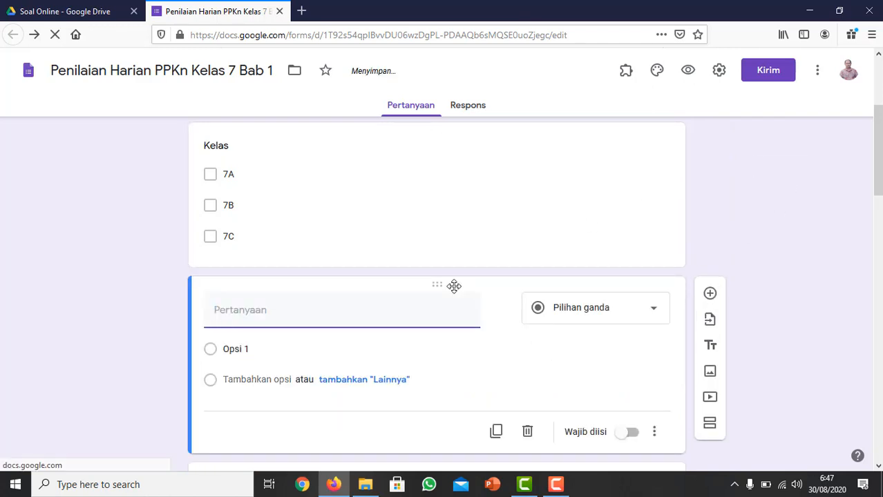
text(Sekolah)
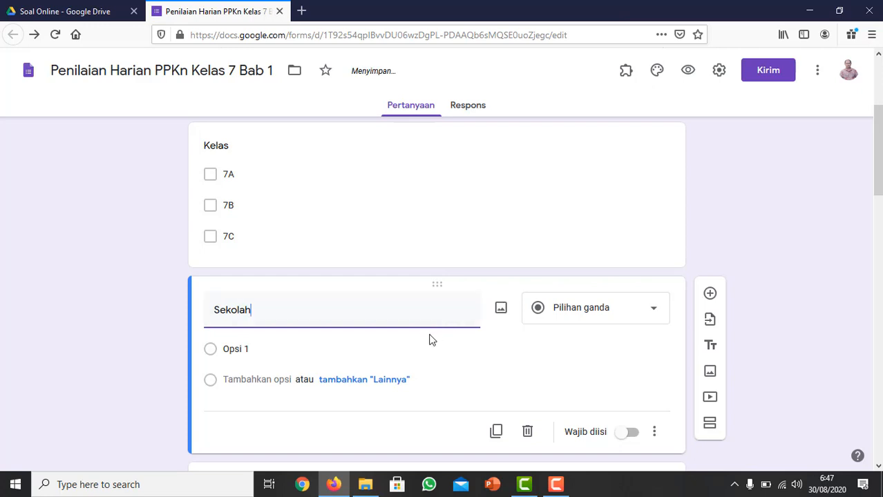
scroll(429, 340, down, 2)
click(596, 187)
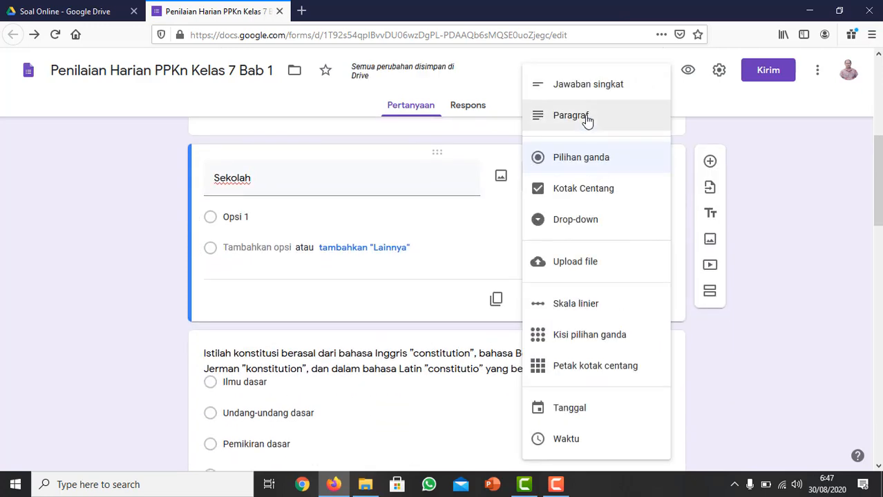
click(587, 86)
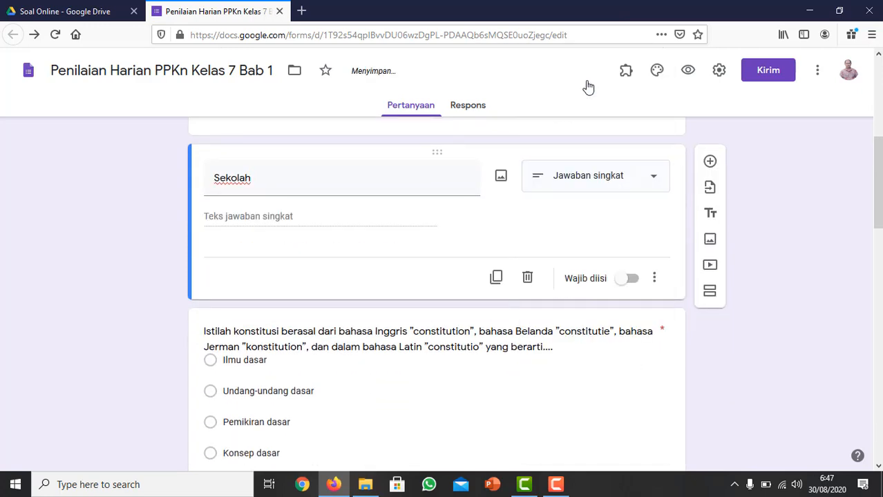
click(628, 279)
Add a title and description block below the "Sekolah" question.
scroll(560, 310, down, 2)
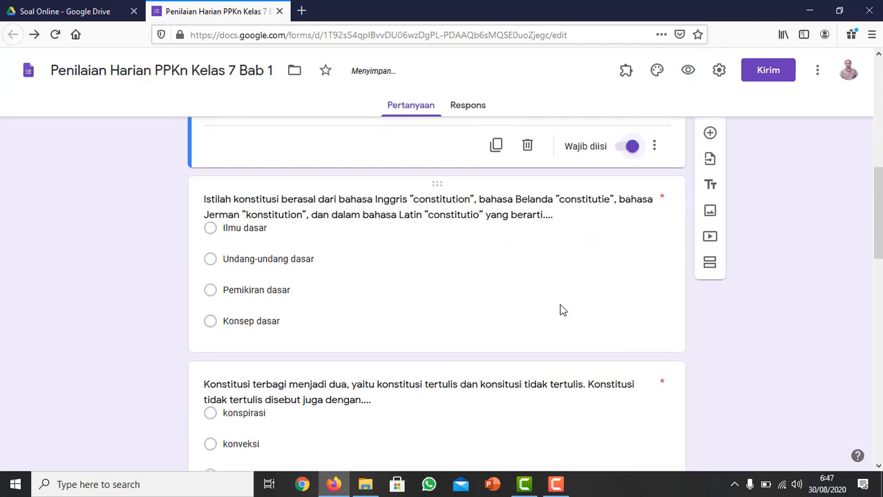
scroll(483, 321, up, 5)
scroll(366, 353, down, 3)
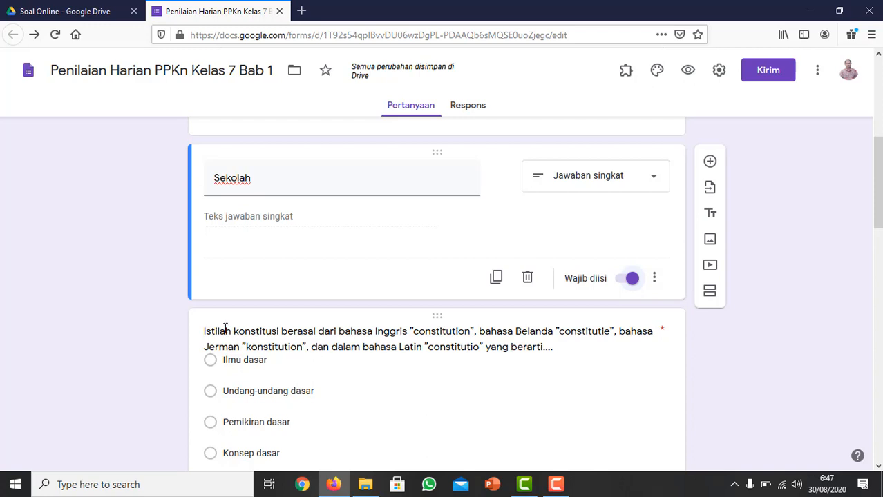
scroll(238, 255, up, 2)
scroll(228, 266, up, 3)
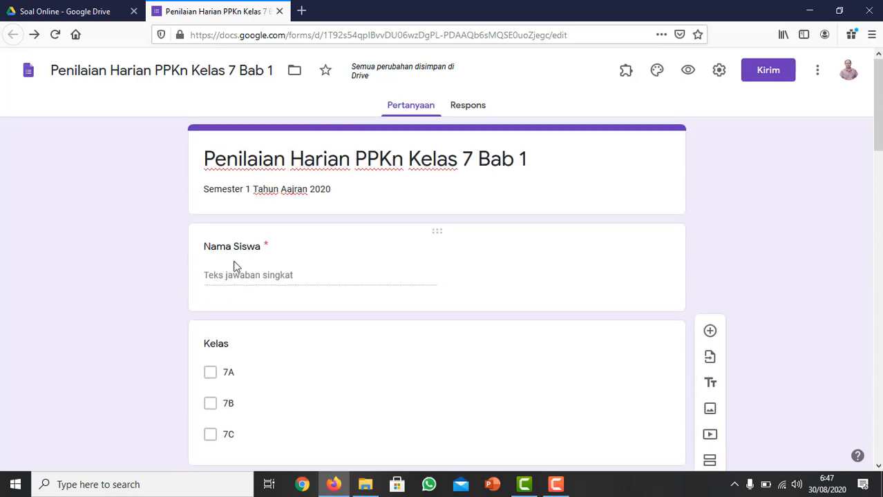
scroll(259, 277, down, 5)
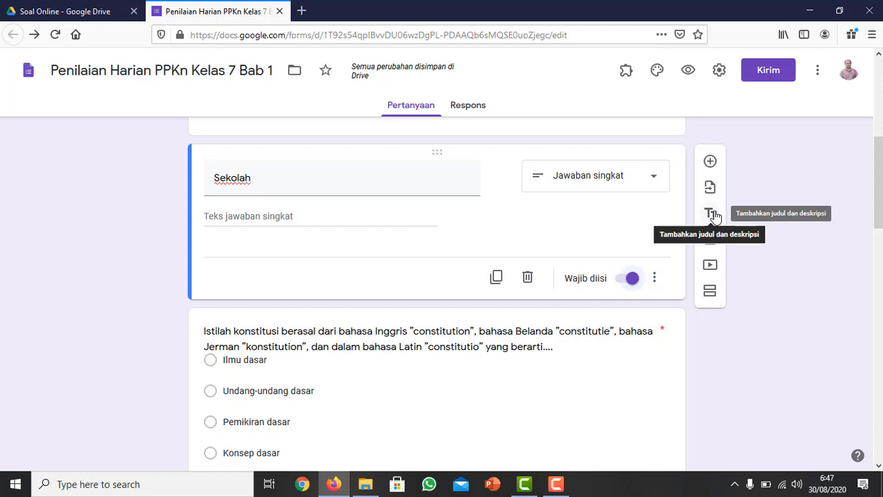
click(250, 181)
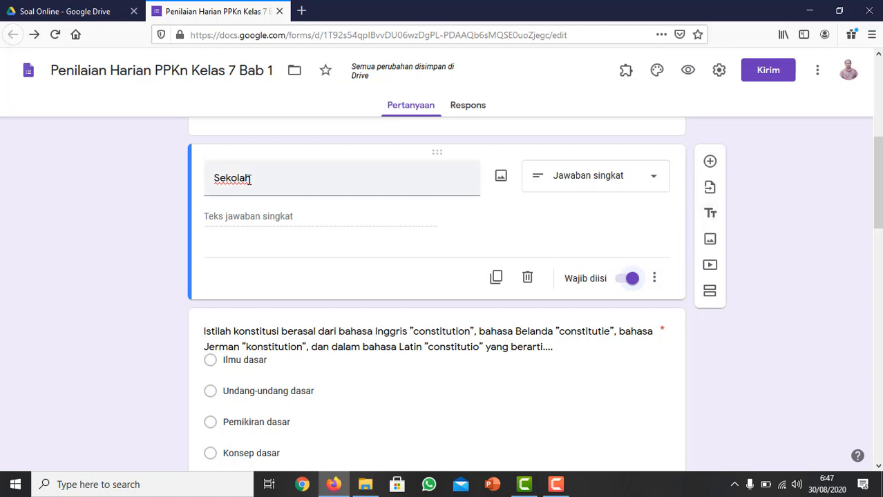
double_click(259, 190)
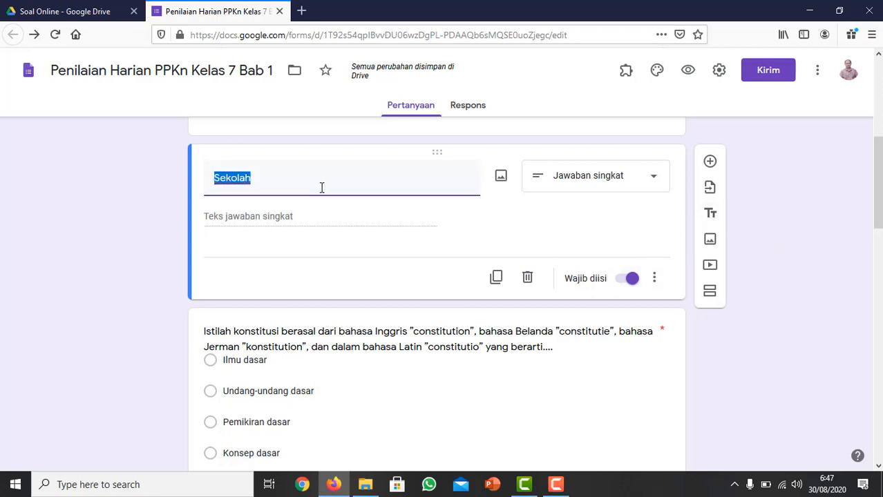
click(710, 215)
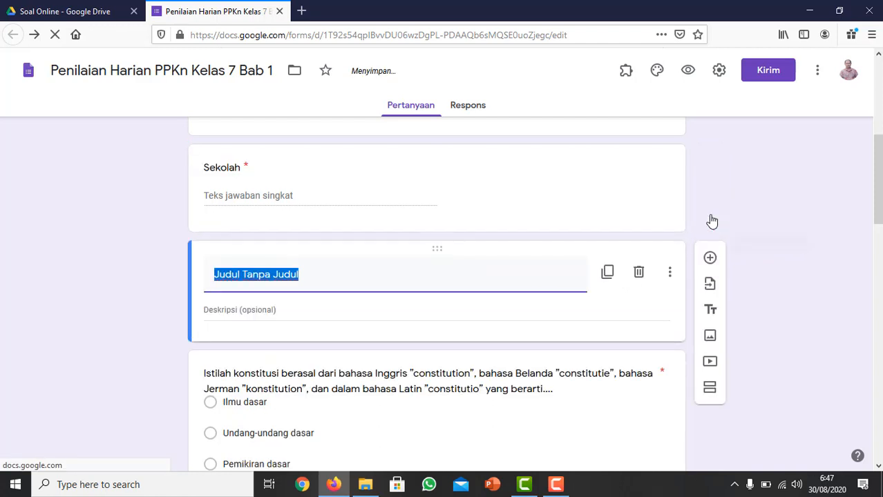
Title the new heading block "A. Pilihlah jawaban yang benar!".
text(A)
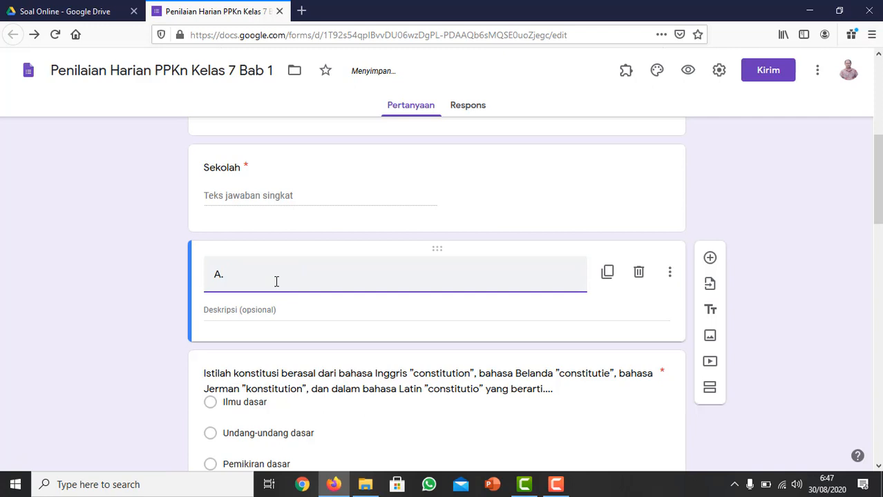
text(. Pilihlah J)
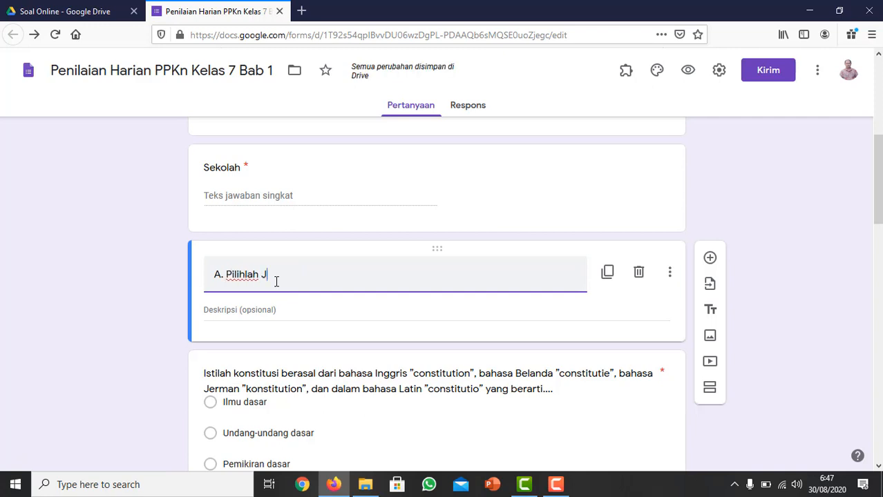
text(awaban)
key(BackSpace)
key(BackSpace)
key(BackSpace)
key(BackSpace)
key(BackSpace)
key(BackSpace)
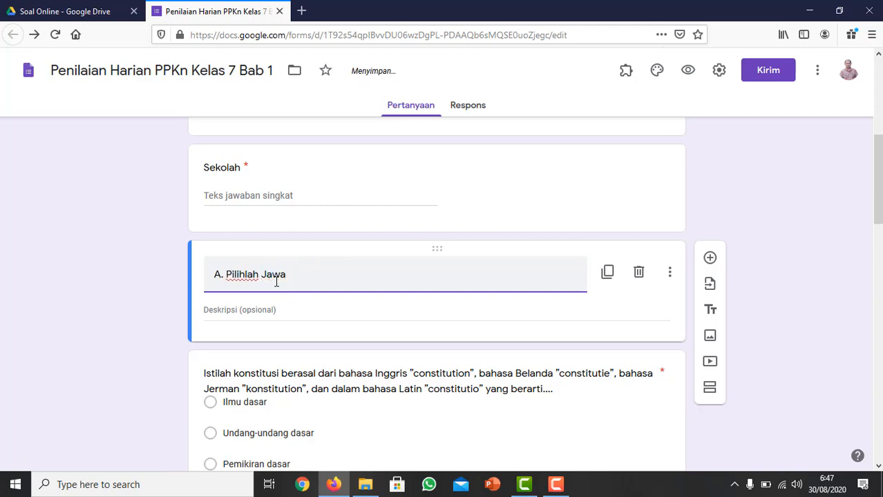
text(jawaban yang benar!)
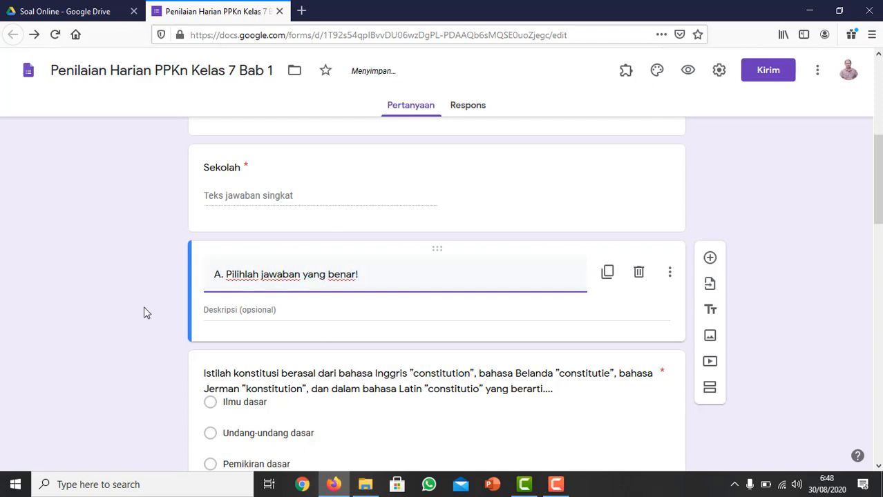
click(193, 322)
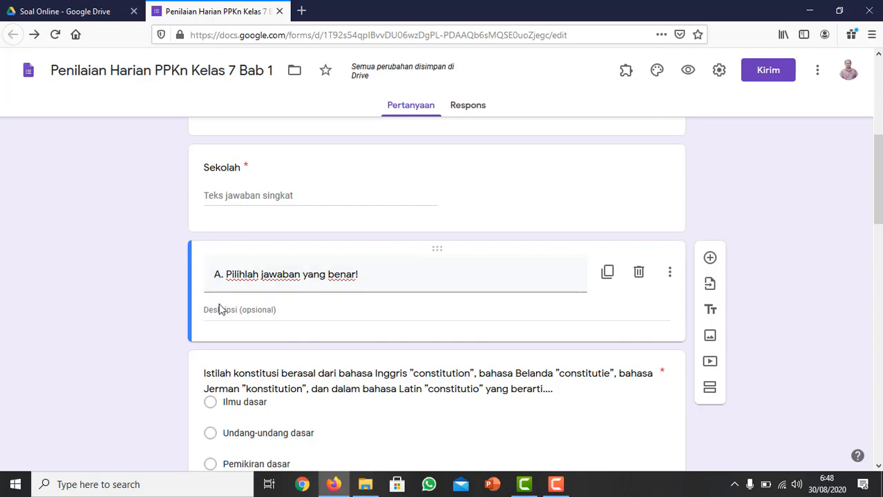
Add a title and description block between the Bhinneka Tunggal Ika multiple-choice question and the first short-answer question of the quiz.
scroll(173, 328, down, 4)
scroll(207, 308, down, 3)
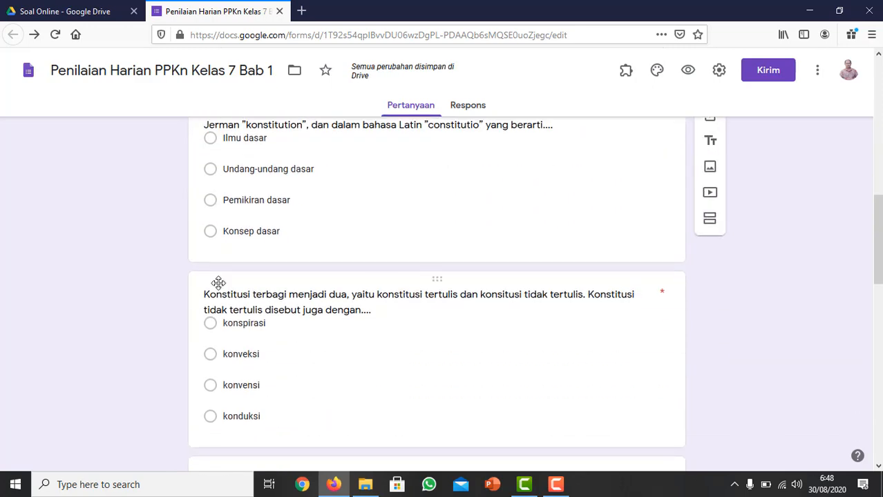
scroll(222, 241, up, 5)
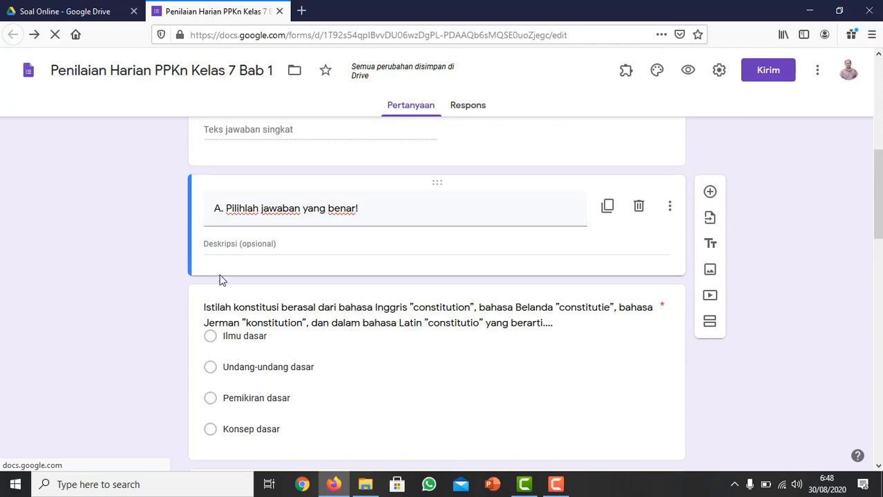
scroll(221, 283, down, 5)
scroll(220, 288, down, 15)
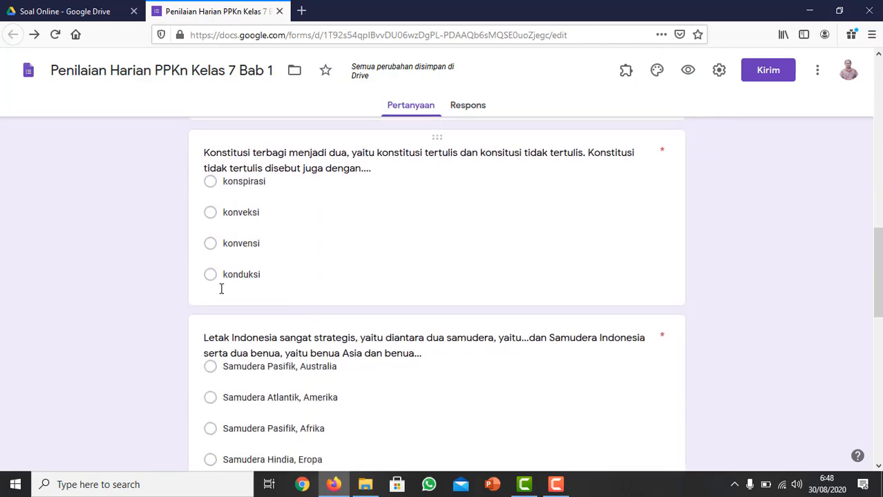
scroll(221, 294, down, 4)
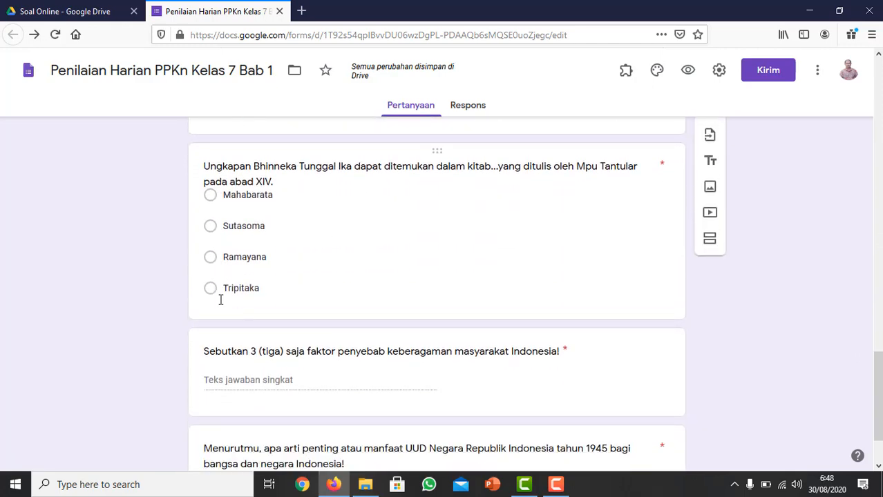
click(226, 247)
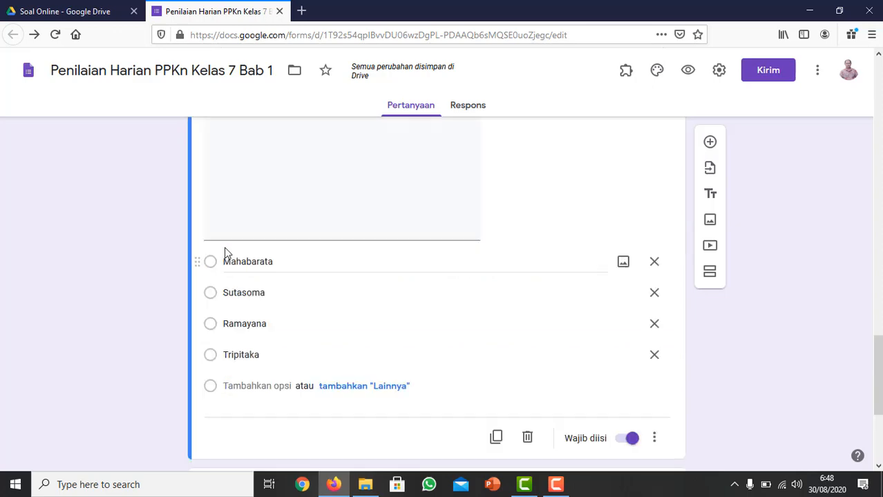
scroll(251, 276, up, 3)
scroll(250, 276, down, 3)
scroll(250, 277, down, 3)
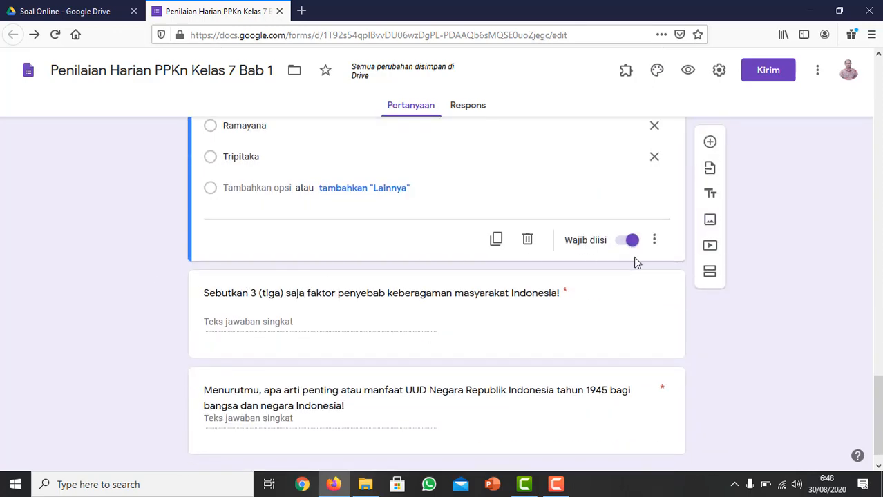
scroll(636, 262, up, 6)
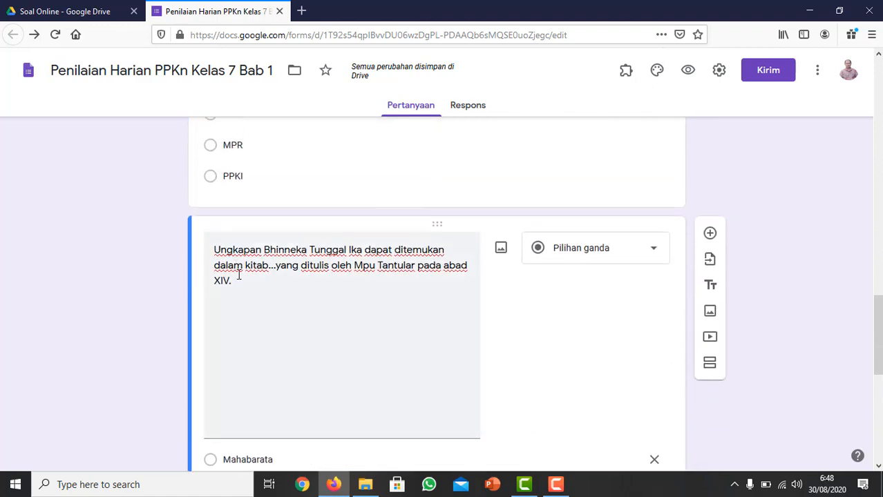
triple_click(269, 269)
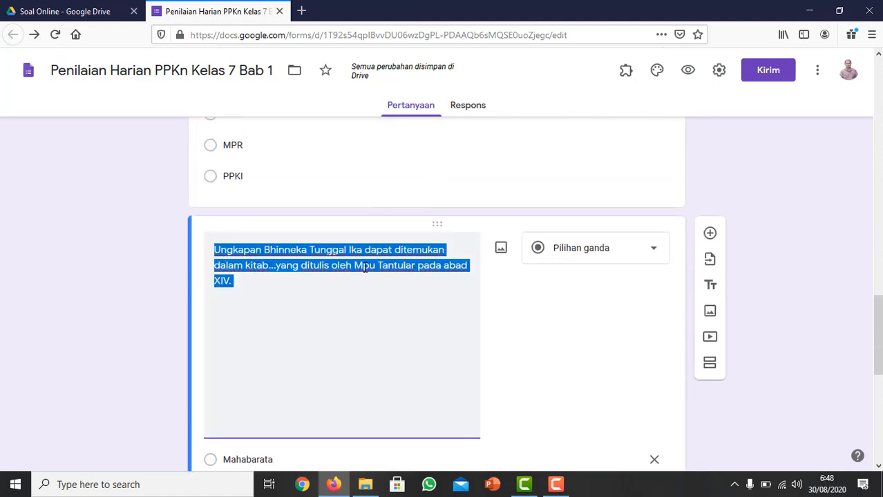
scroll(726, 292, down, 1)
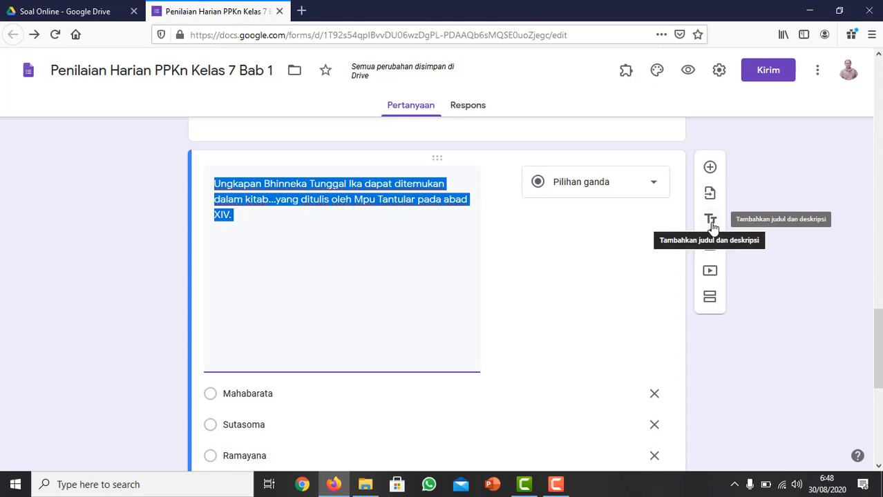
click(712, 227)
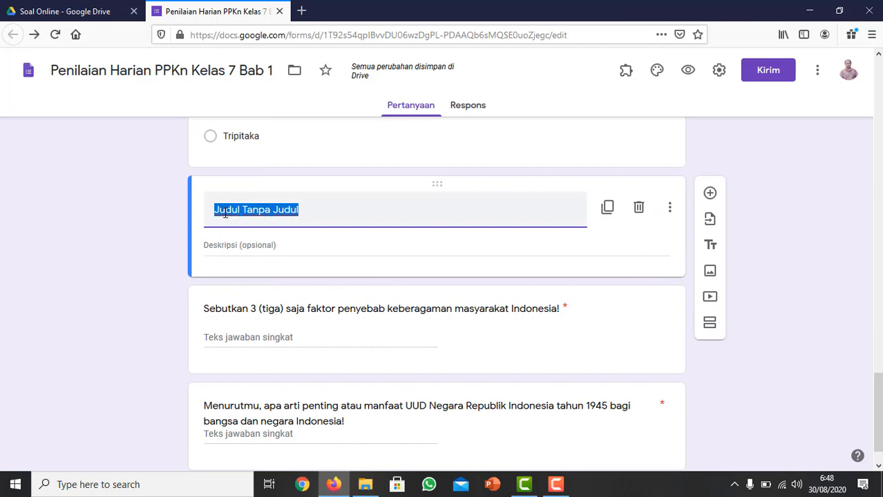
Title the heading block above the short-answer questions "B. Jawablah dengan jawaban yang benar!".
text(B.)
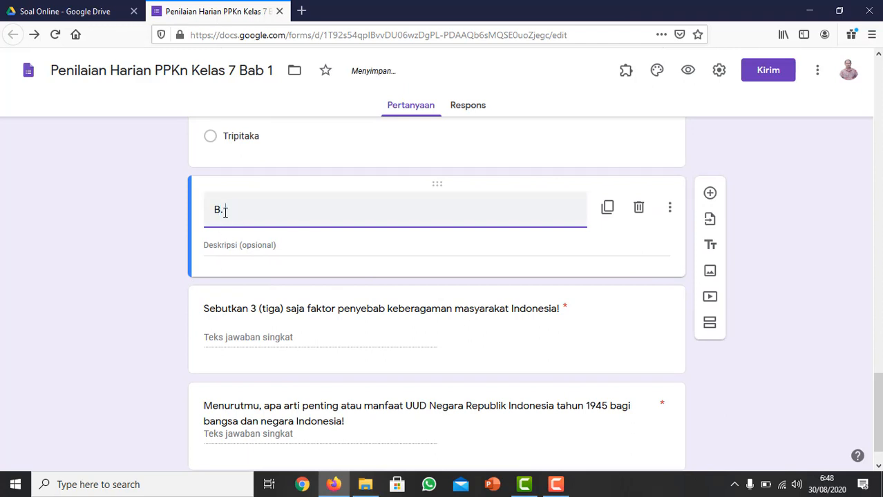
text( Jawabla)
key(BackSpace)
text(lah denga)
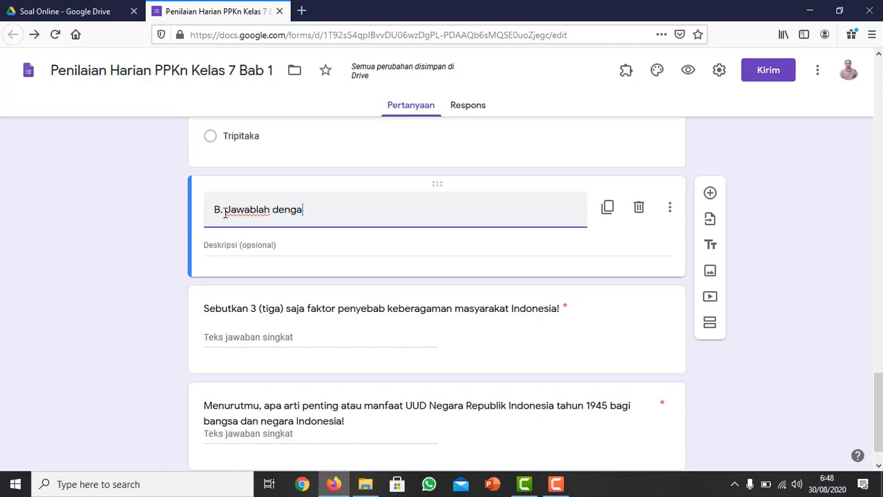
text(n jawaba)
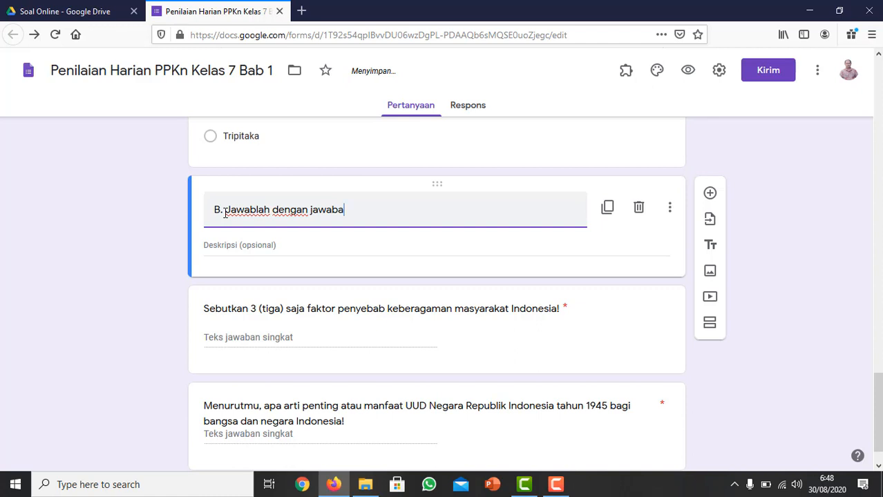
text(n yang benar)
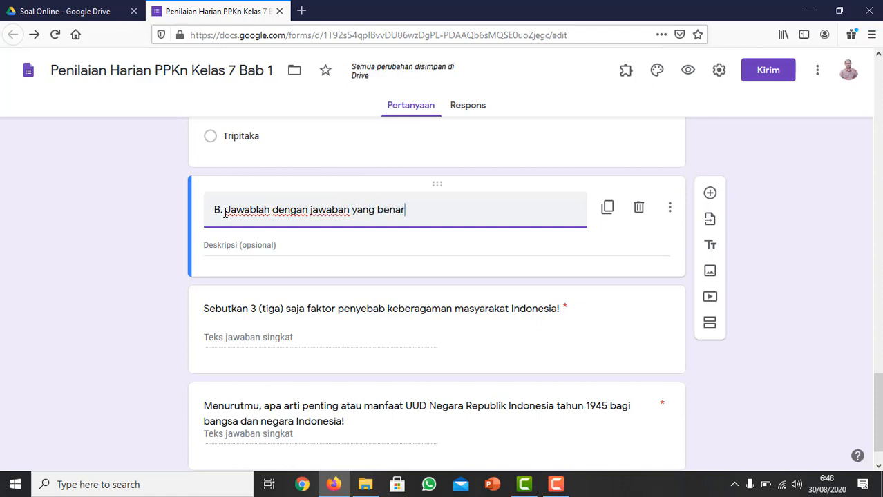
text(!)
Review the form's section headings, title, description and student identity questions.
scroll(223, 308, up, 5)
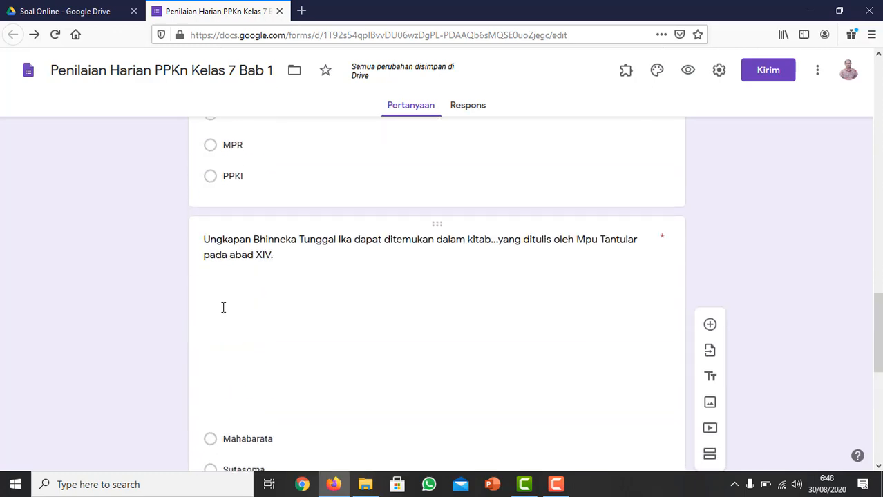
scroll(223, 307, down, 6)
click(295, 213)
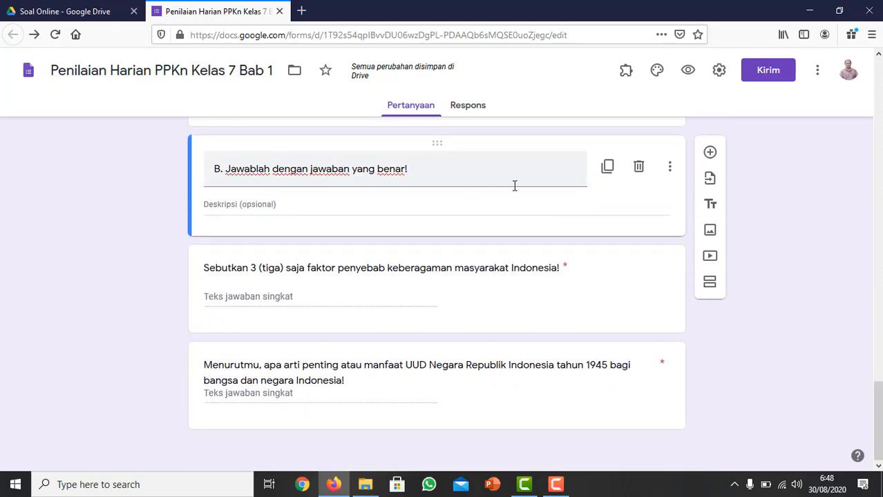
scroll(777, 280, up, 10)
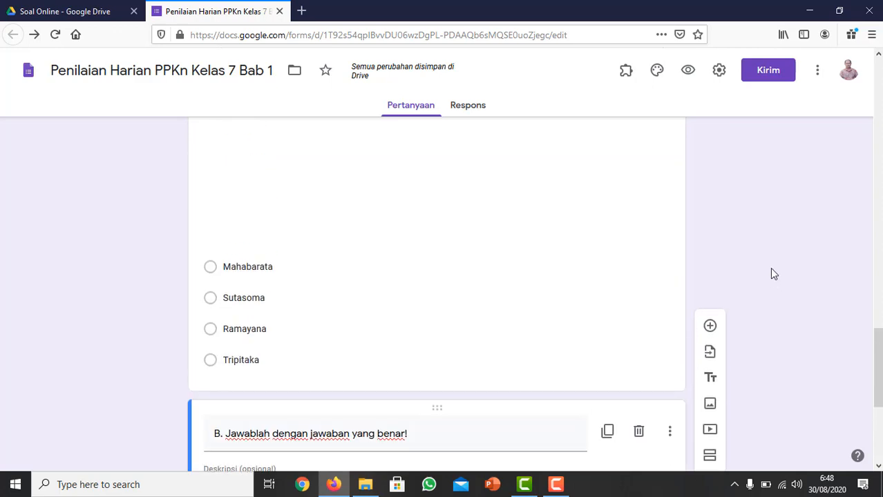
scroll(418, 187, up, 15)
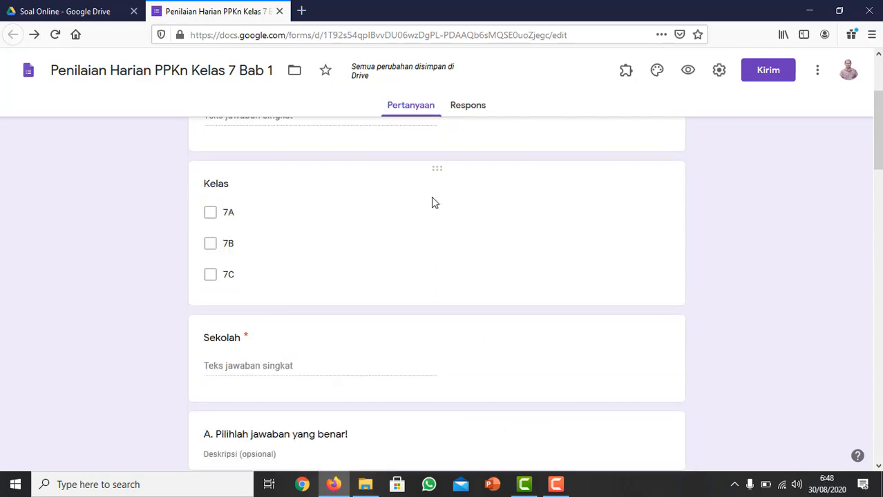
scroll(234, 163, up, 1)
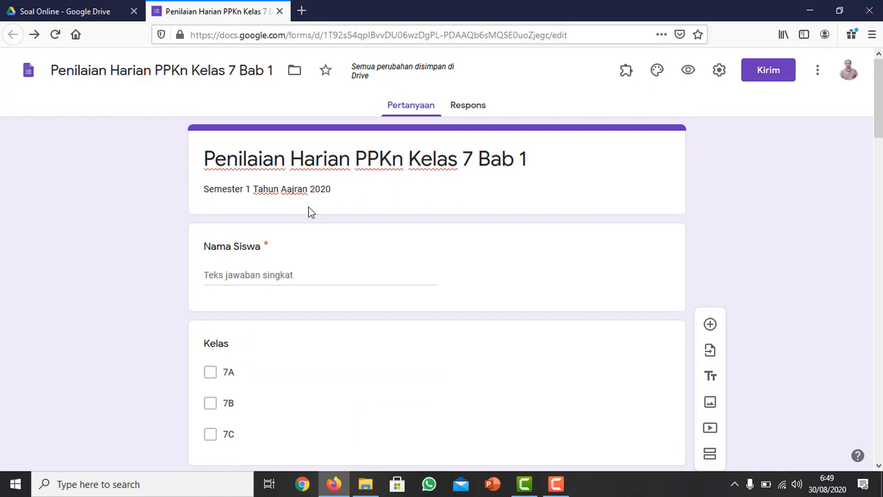
scroll(237, 229, down, 3)
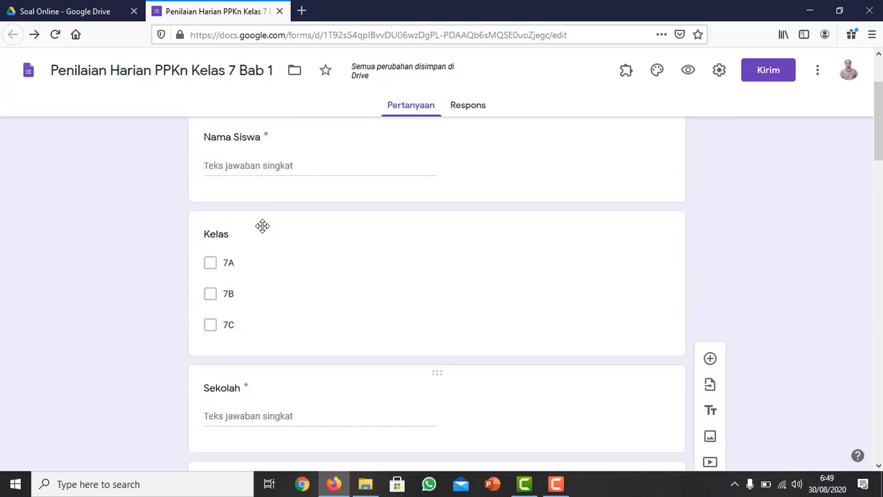
scroll(250, 199, up, 3)
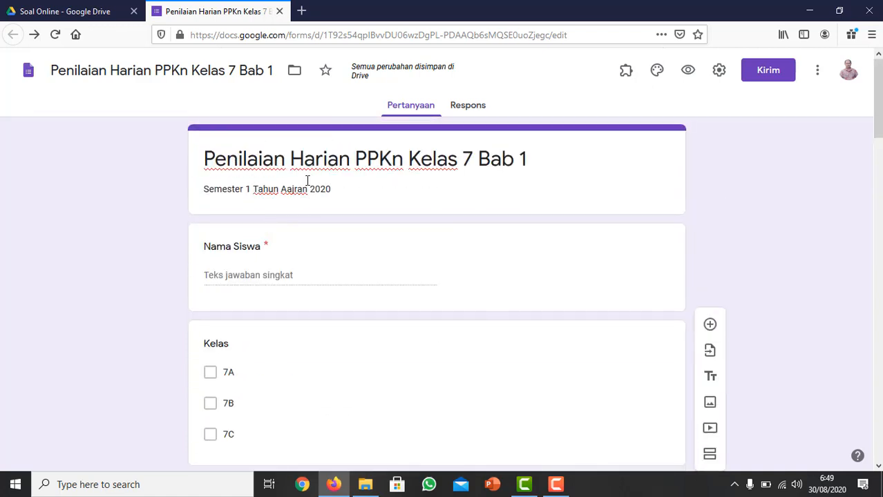
scroll(259, 310, down, 10)
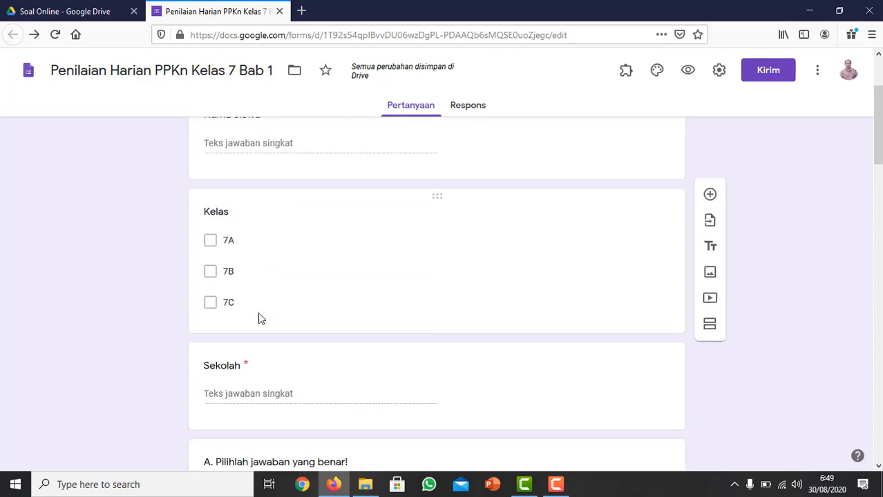
scroll(247, 199, up, 4)
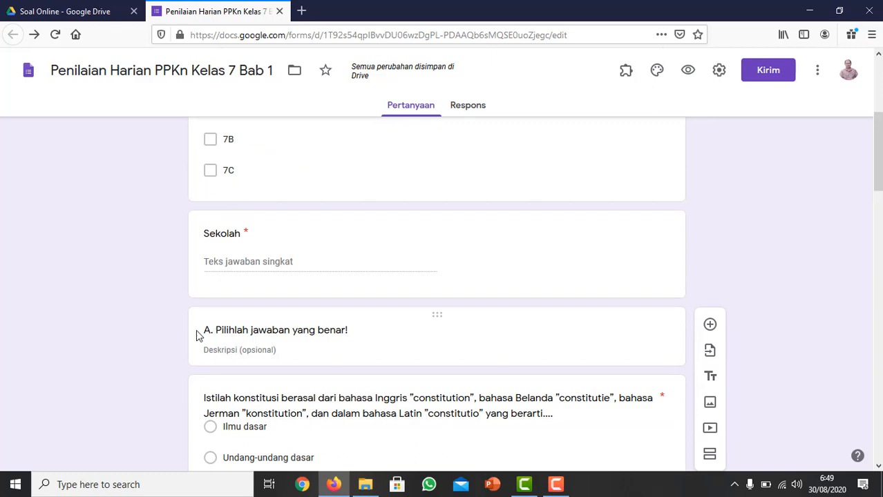
Turn the form into a quiz by enabling "Jadikan ini sebagai kuis" in its settings.
scroll(206, 331, down, 14)
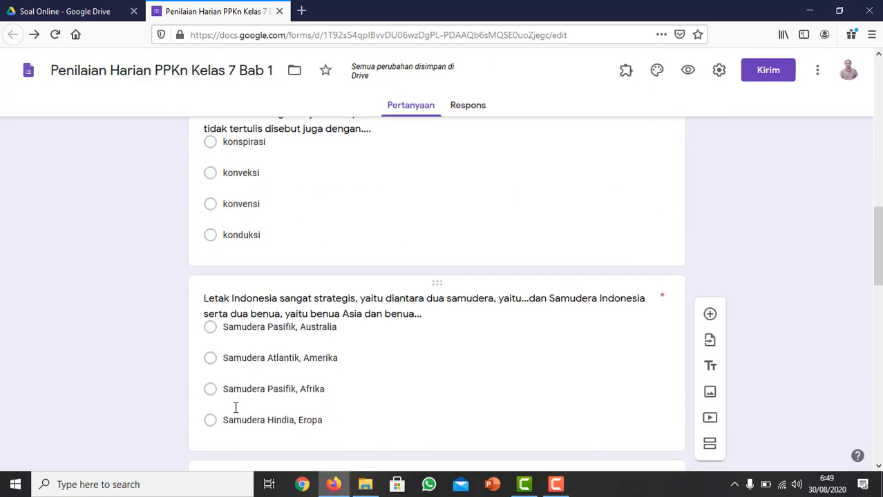
scroll(218, 411, down, 9)
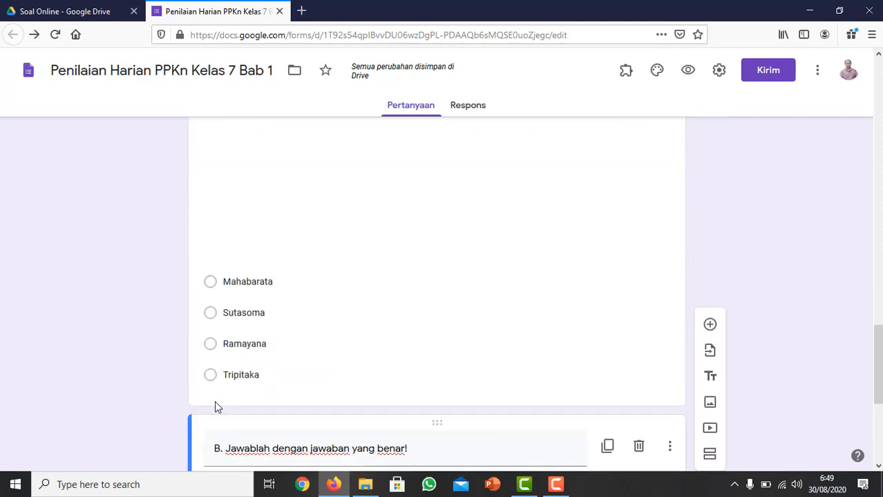
scroll(215, 407, down, 3)
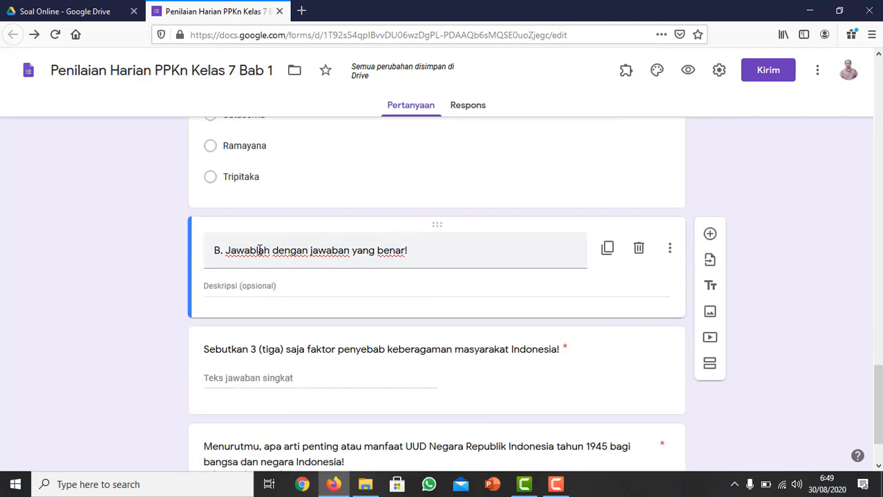
scroll(574, 303, up, 5)
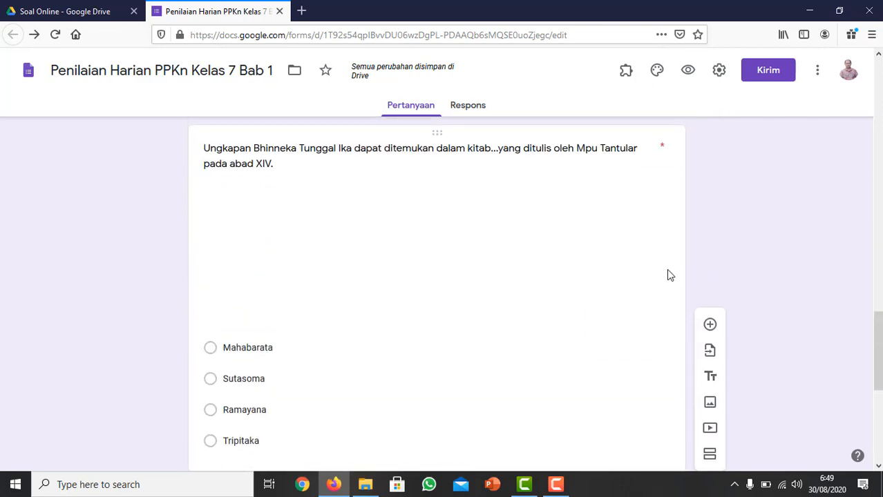
scroll(733, 165, up, 20)
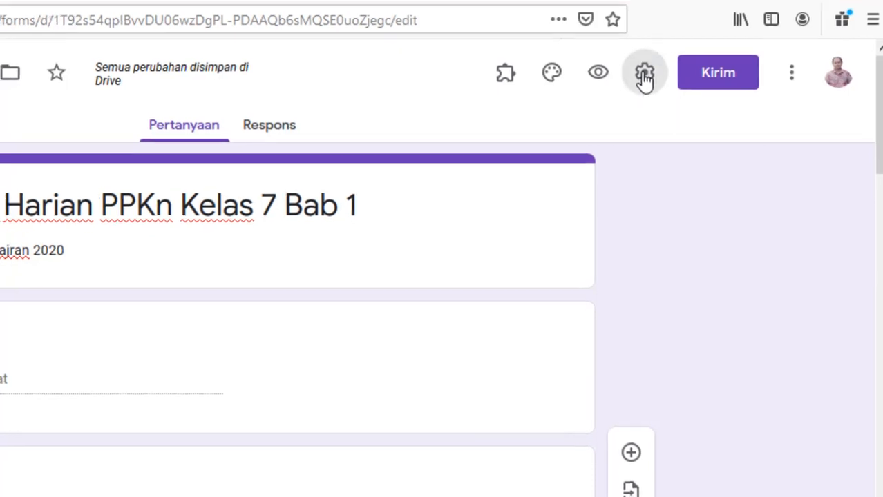
click(636, 78)
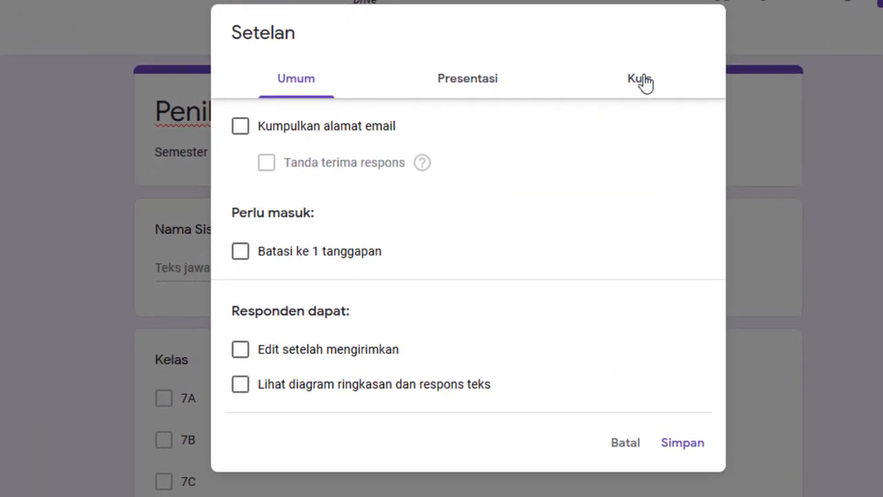
click(638, 80)
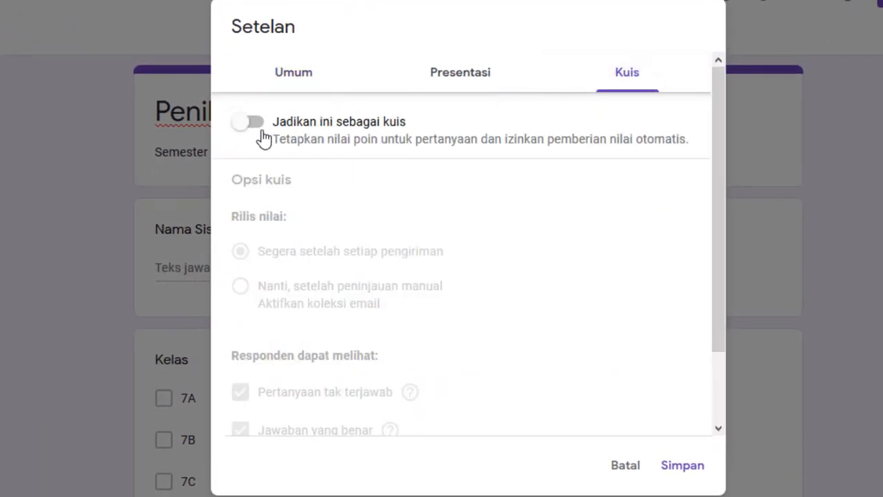
click(259, 125)
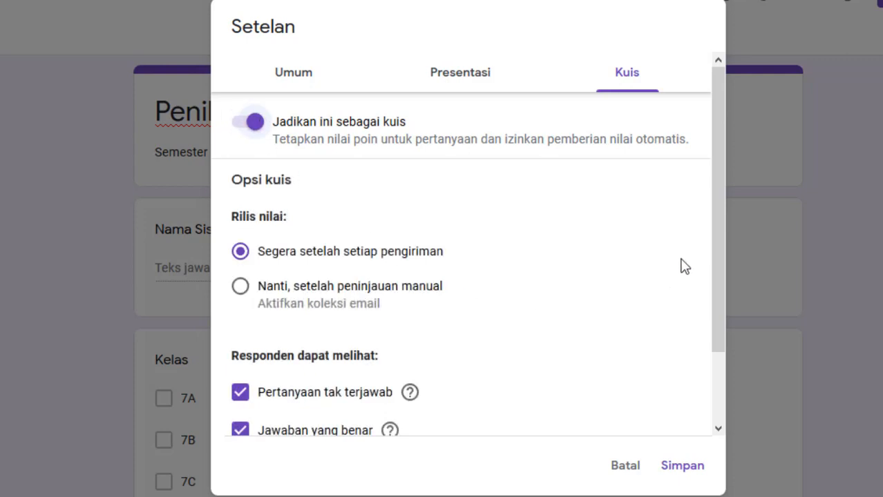
Set grade release to after manual review, hide unanswered questions, correct answers and point values from respondents, and save the quiz settings.
drag(717, 185, 723, 147)
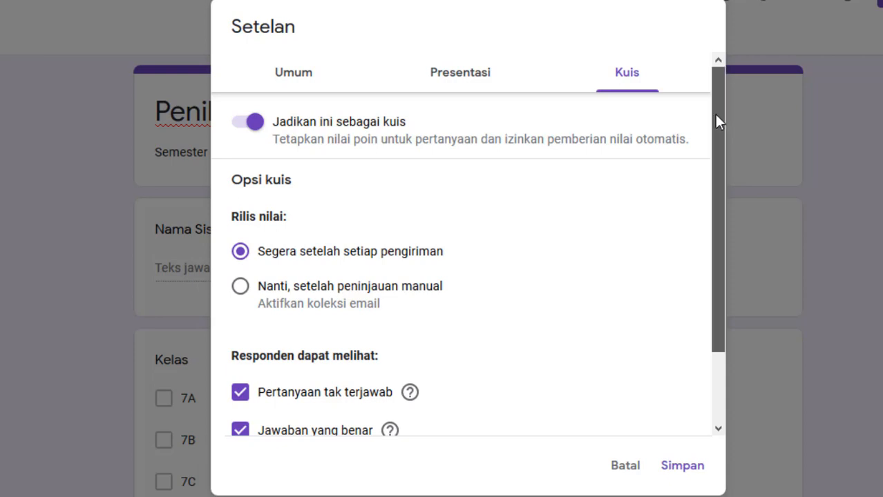
drag(716, 115, 715, 177)
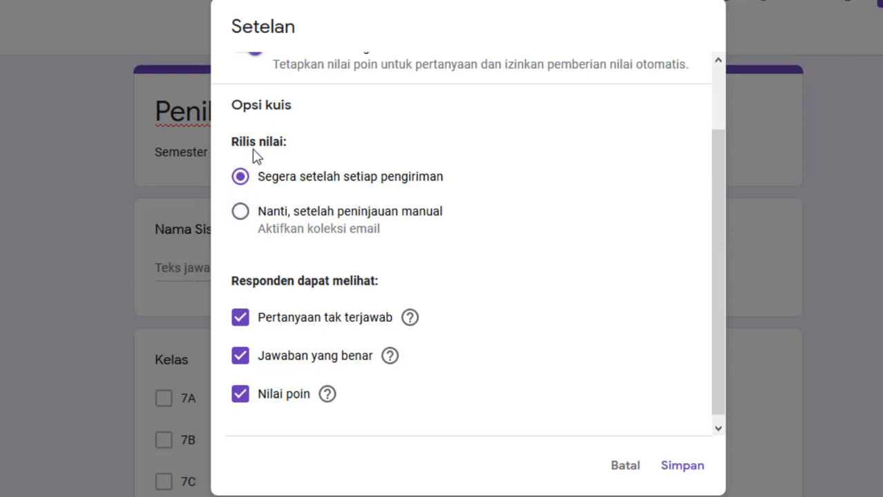
click(245, 219)
click(242, 399)
click(242, 361)
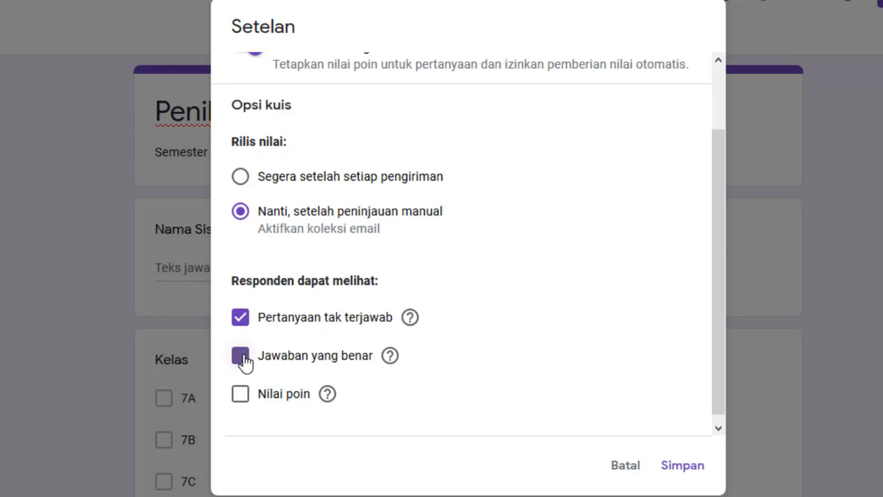
click(242, 322)
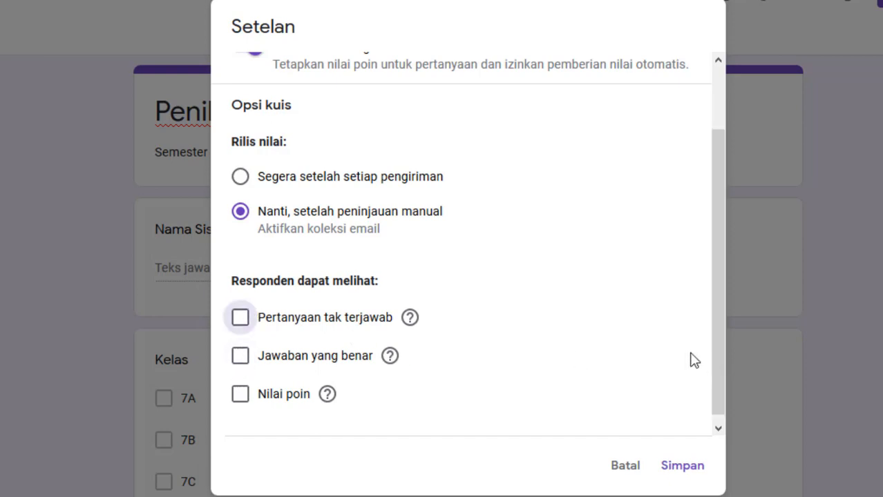
click(681, 467)
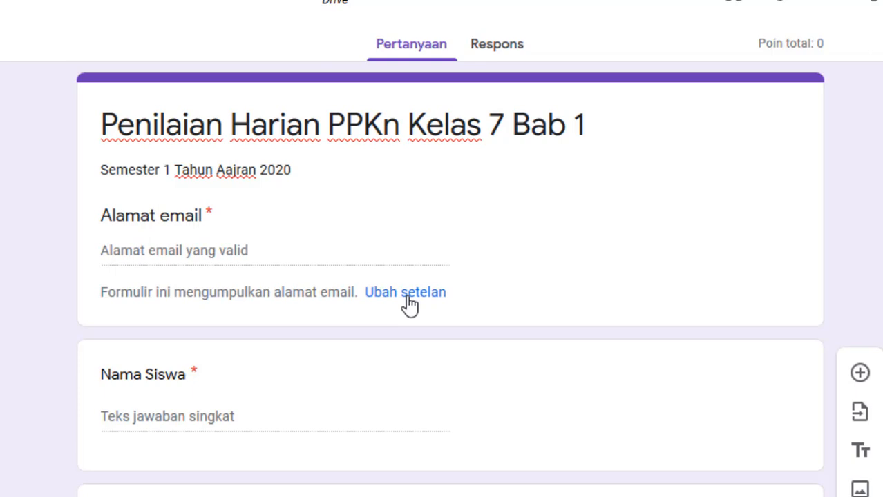
Try switching email address collection off and back on in the form's general settings.
click(410, 304)
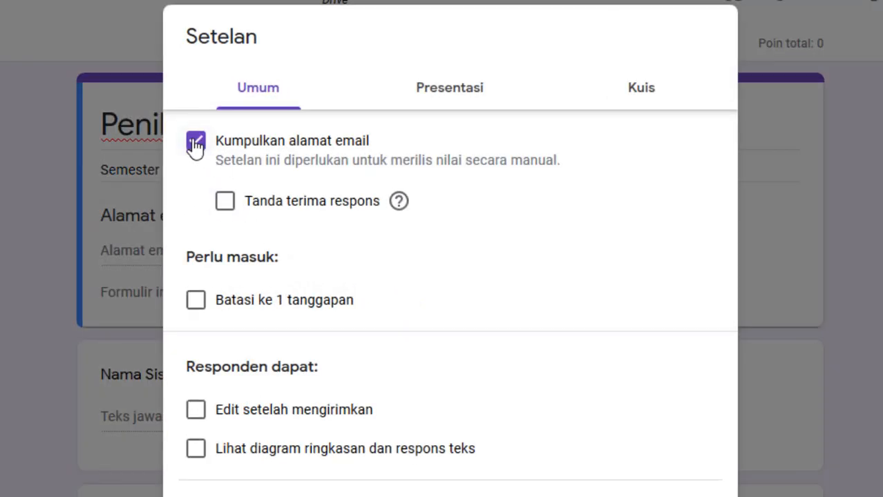
click(196, 144)
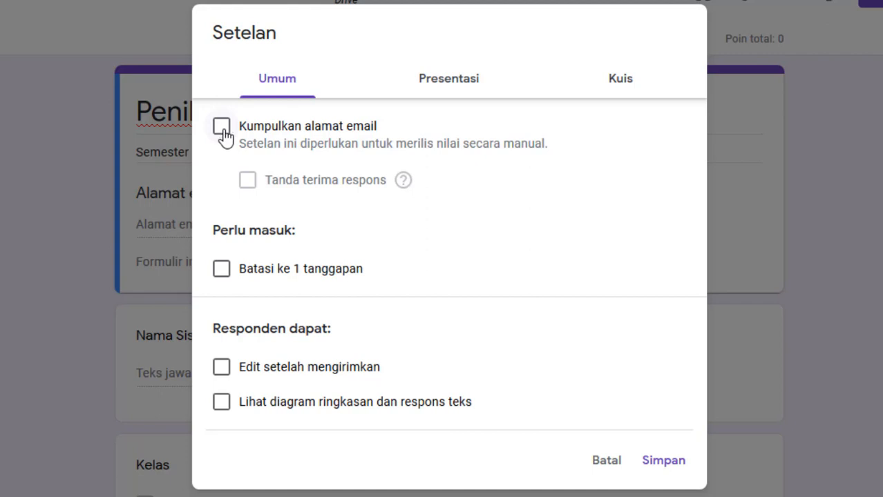
click(222, 133)
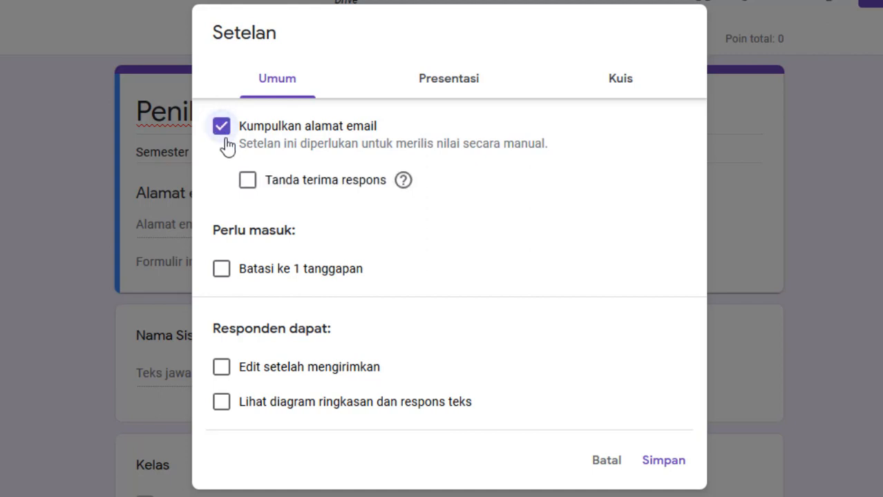
click(665, 461)
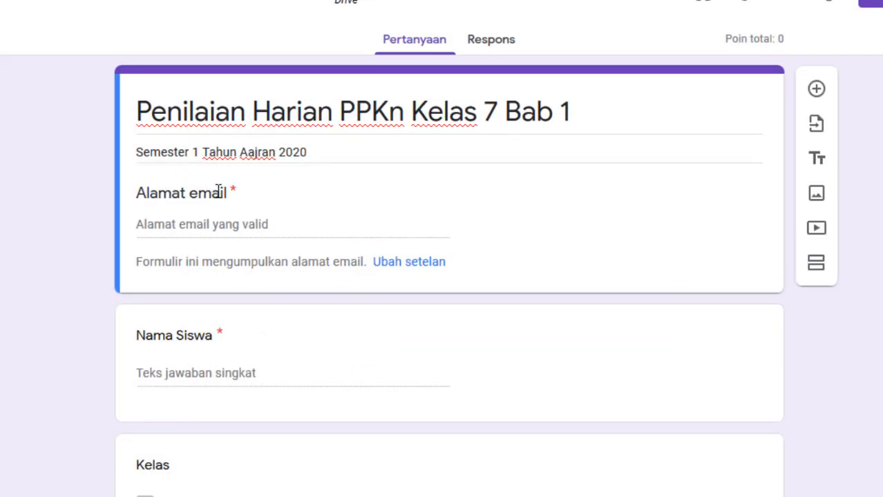
Assign 10 points to the first multiple-choice question, about the meaning of "constitution", in its answer key.
scroll(226, 194, down, 5)
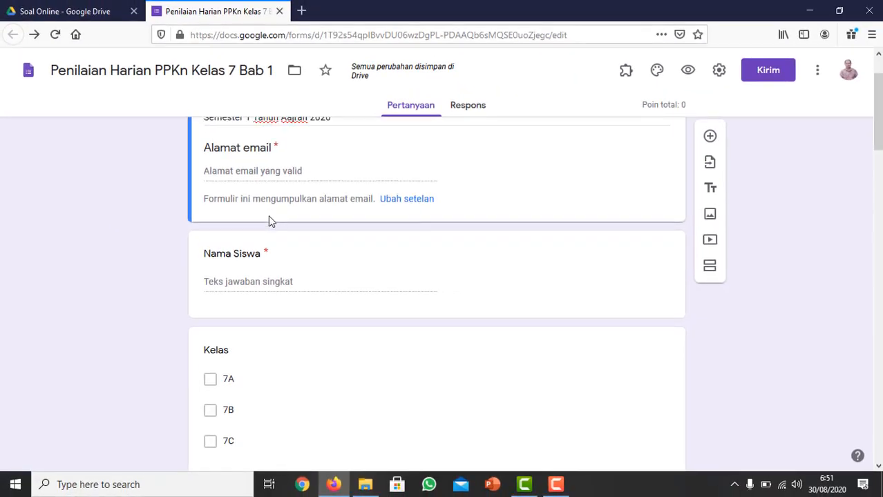
scroll(269, 218, up, 3)
scroll(269, 217, down, 5)
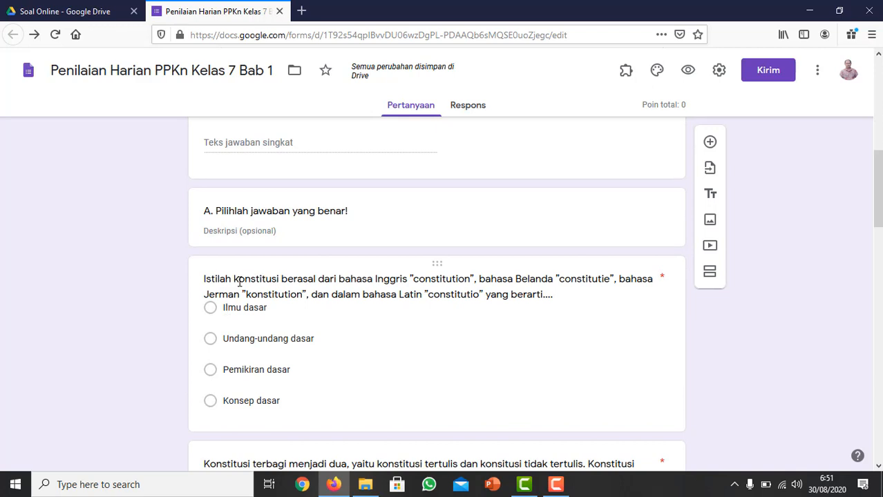
triple_click(239, 282)
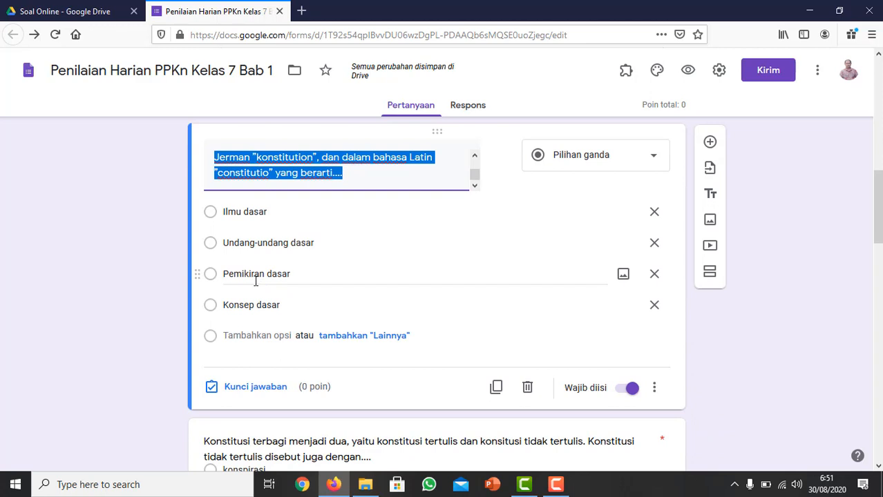
click(289, 171)
scroll(288, 171, up, 3)
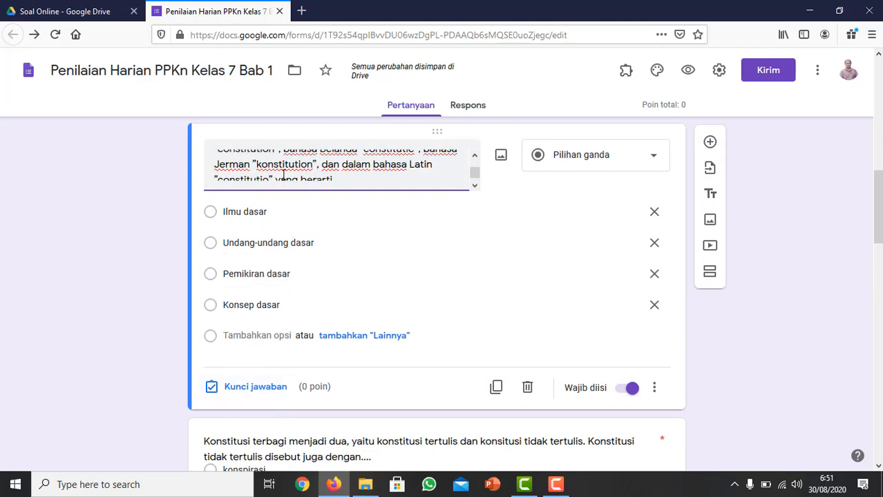
scroll(279, 272, down, 3)
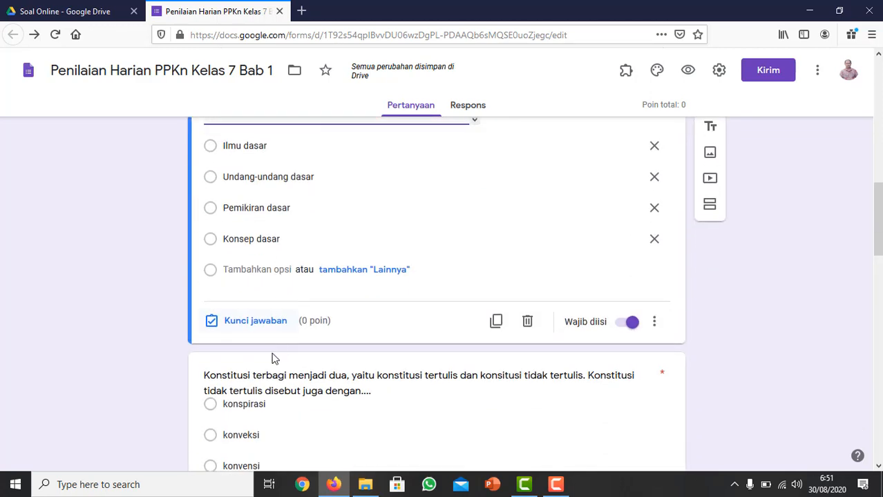
click(257, 322)
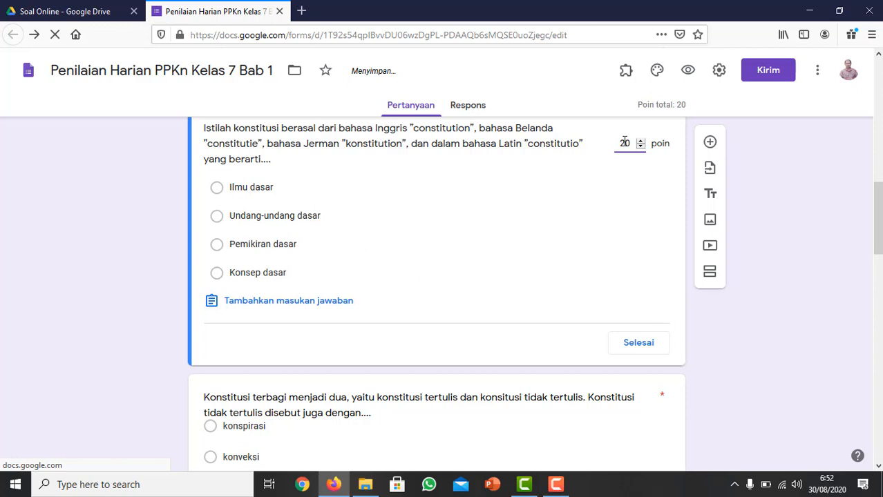
key(BackSpace)
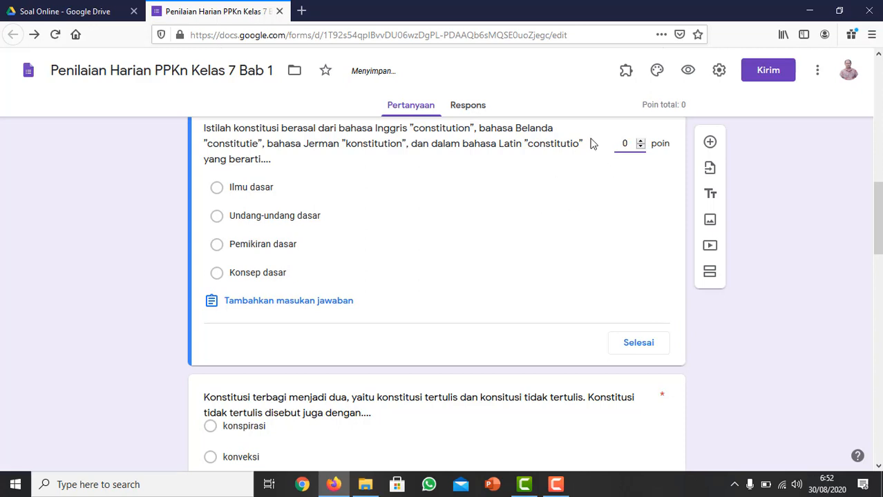
text(1)
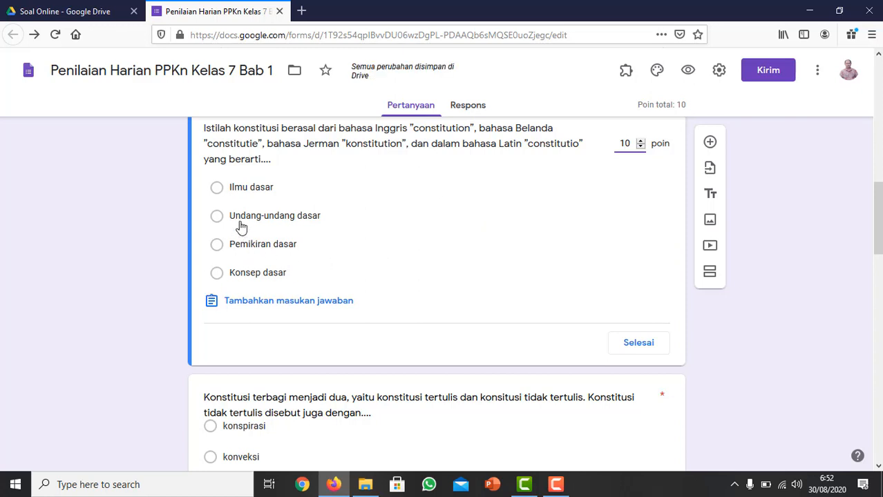
Mark "Undang-undang dasar" as the correct answer to the "constitution" question and finish its answer key.
scroll(249, 221, up, 1)
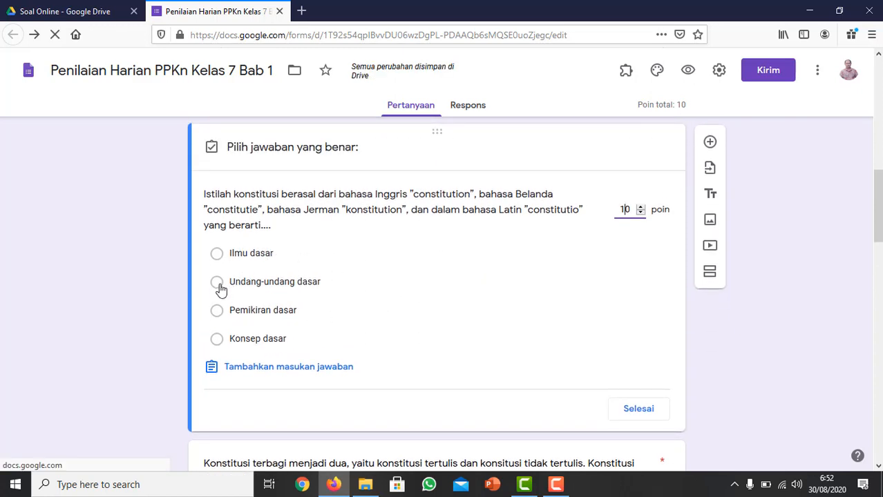
click(217, 283)
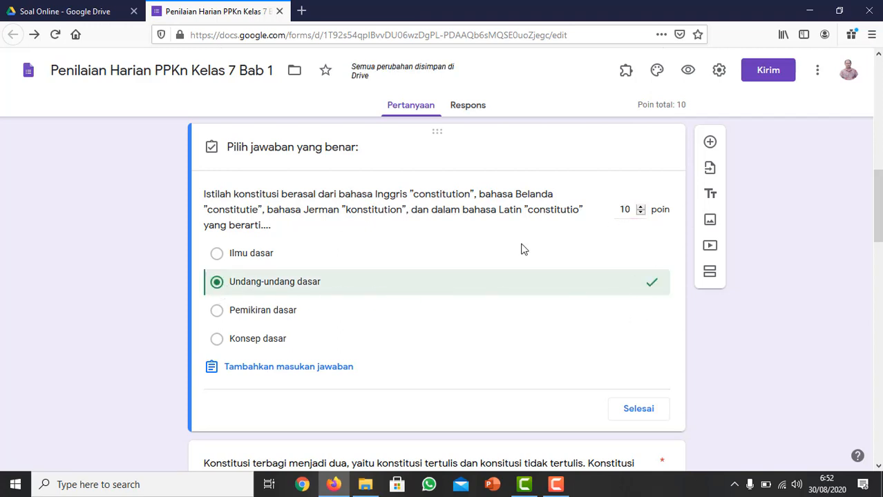
click(639, 409)
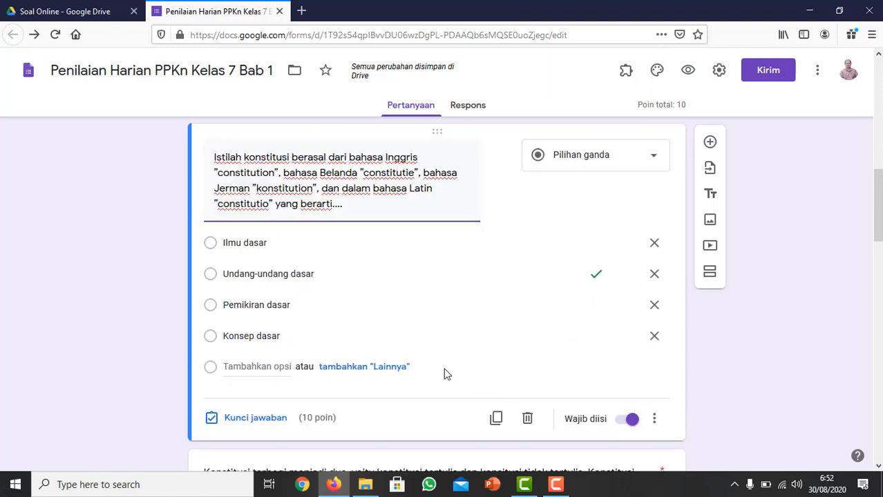
Give the question about unwritten constitutions 10 points and set "konvensi" as its correct answer.
scroll(446, 374, down, 2)
click(262, 341)
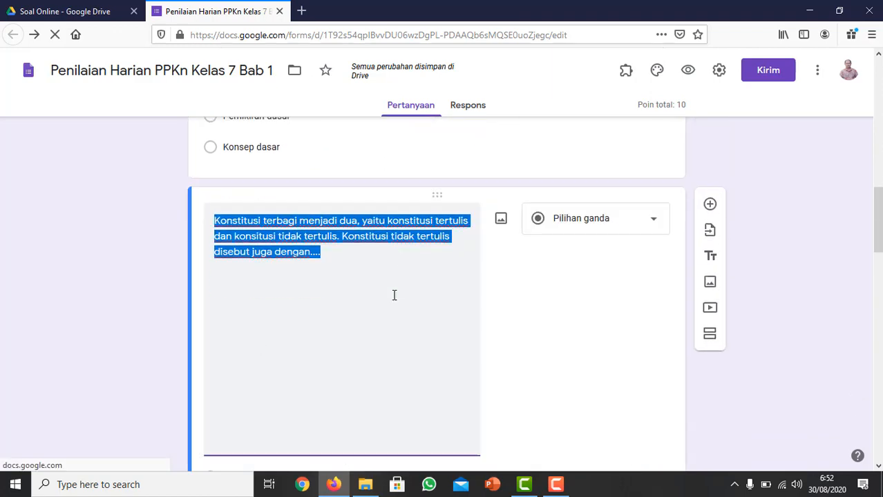
scroll(328, 289, down, 3)
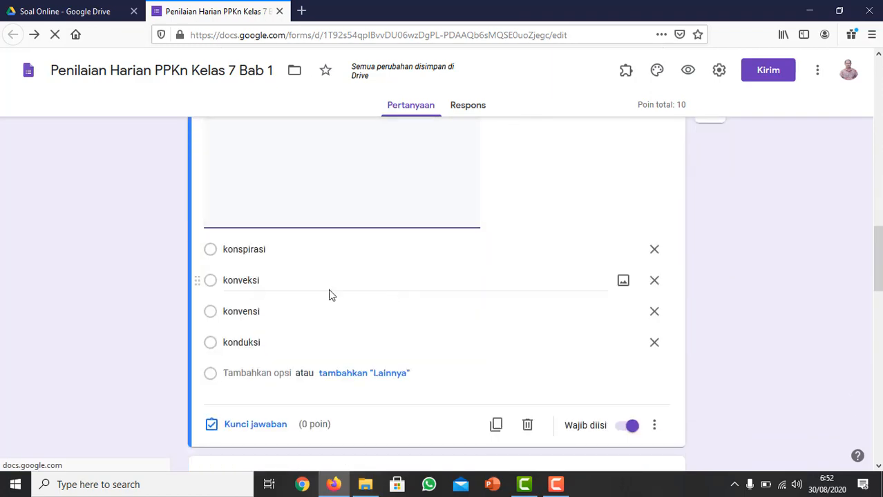
click(262, 424)
scroll(573, 328, up, 5)
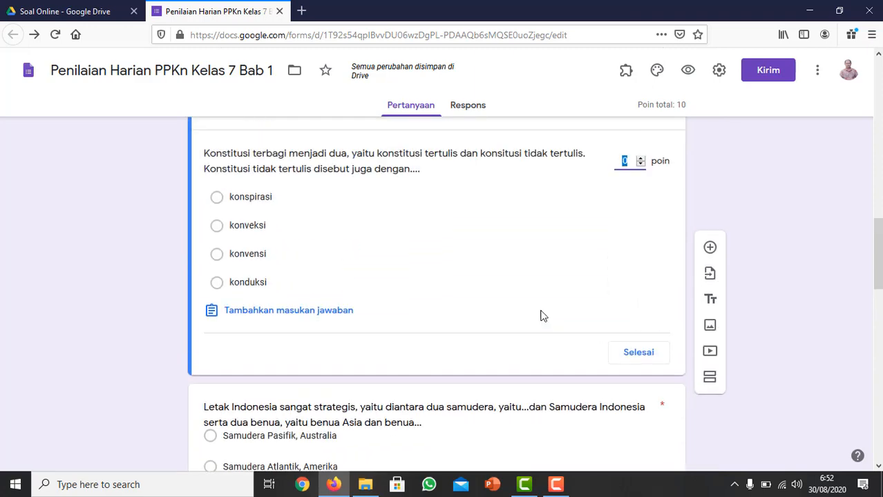
text(10)
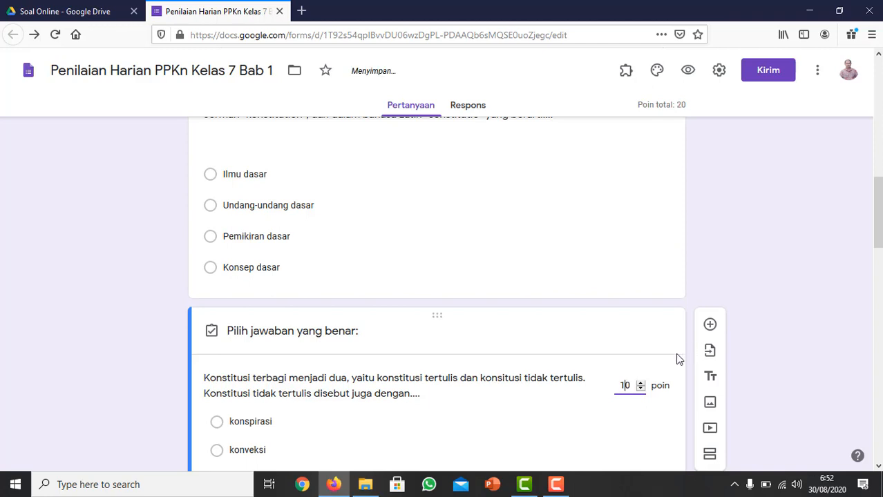
scroll(677, 359, down, 2)
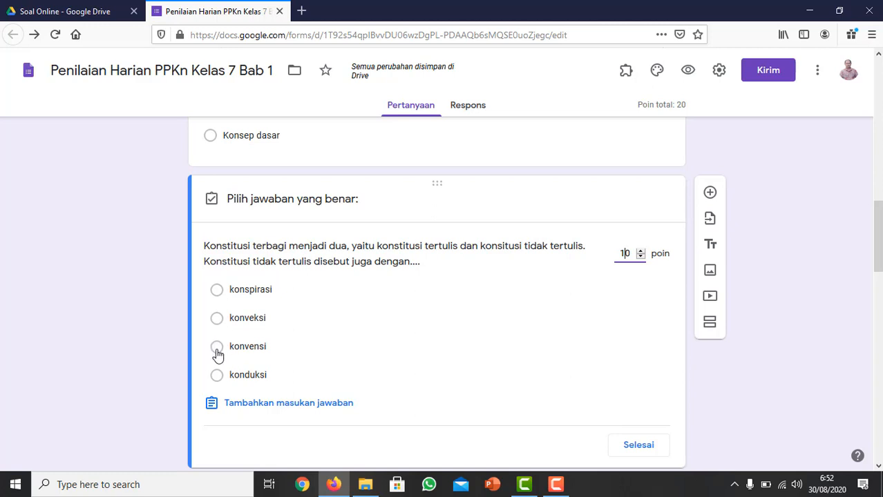
click(216, 349)
click(635, 444)
Assign 10 points in the answer key of the question about Indonesia's location between two oceans and two continents.
scroll(483, 373, down, 3)
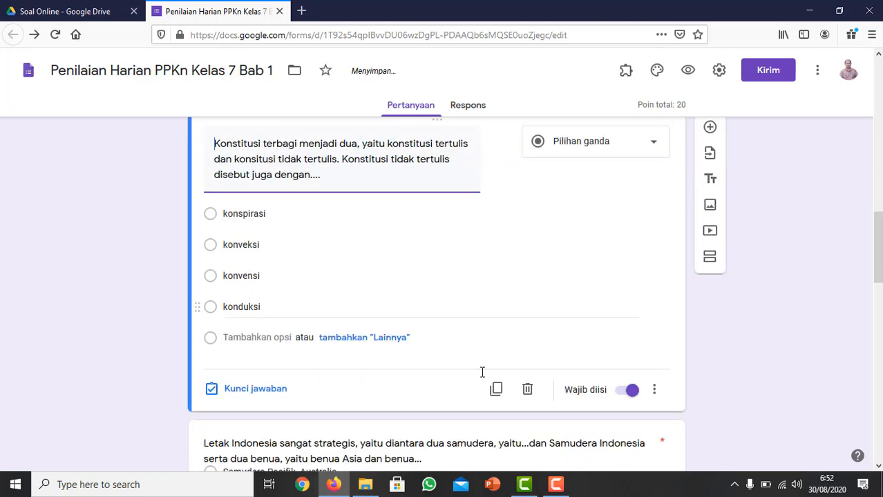
click(273, 323)
scroll(351, 323, down, 3)
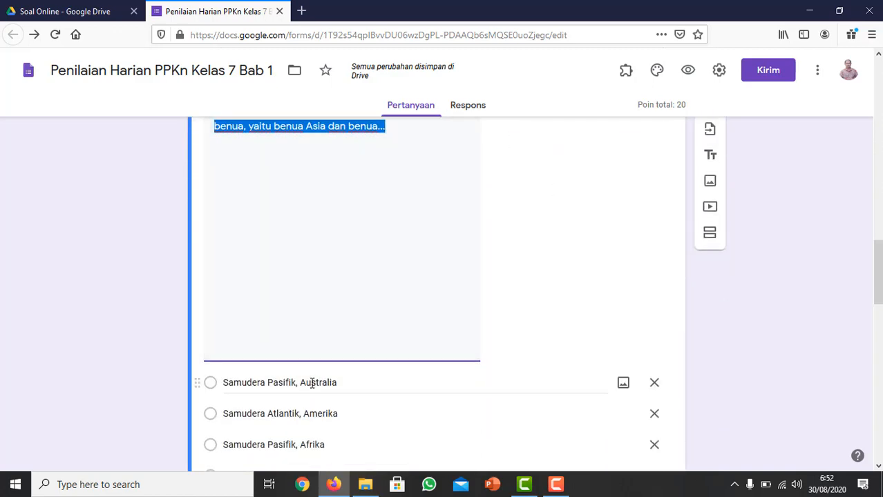
scroll(276, 423, down, 2)
click(255, 360)
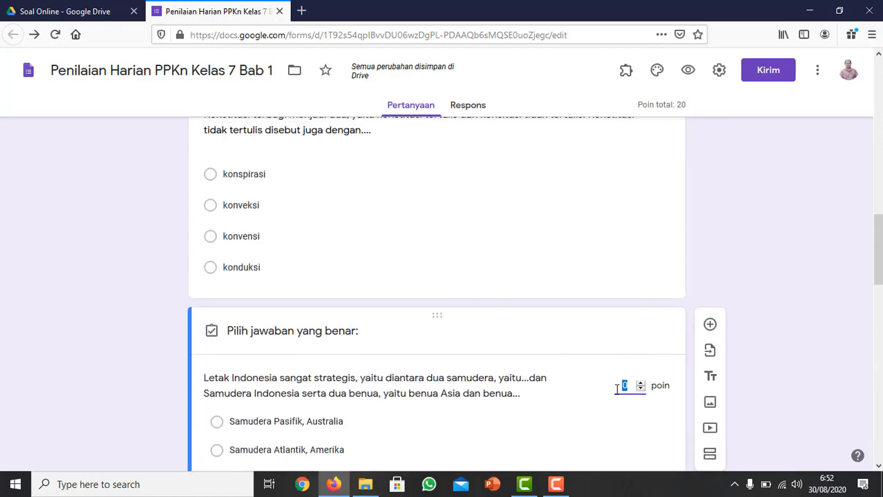
click(624, 387)
scroll(618, 423, up, 5)
scroll(622, 420, down, 3)
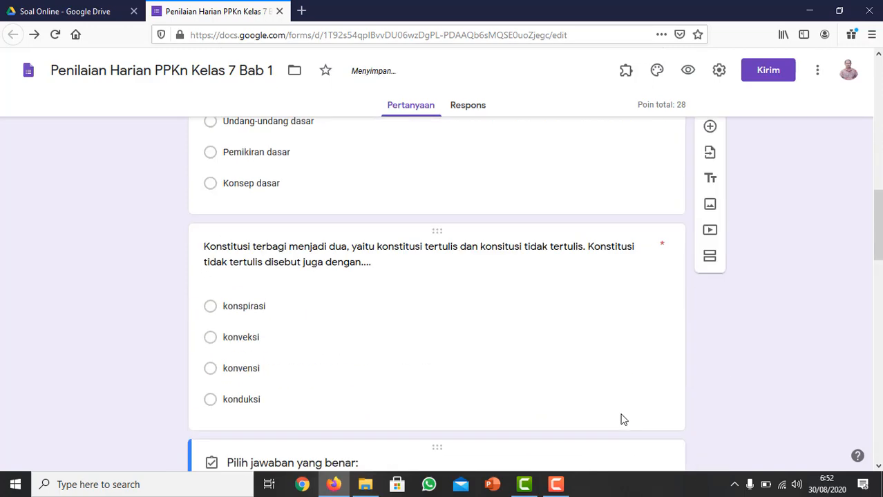
scroll(621, 420, down, 2)
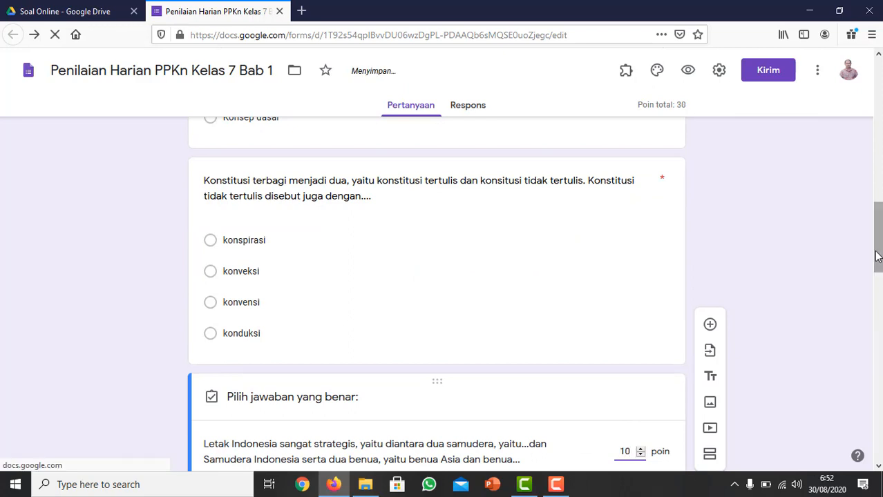
Mark "Samudera Pasifik, Australia" as the correct answer to the question about Indonesia's location and finish its answer key.
drag(877, 257, 878, 306)
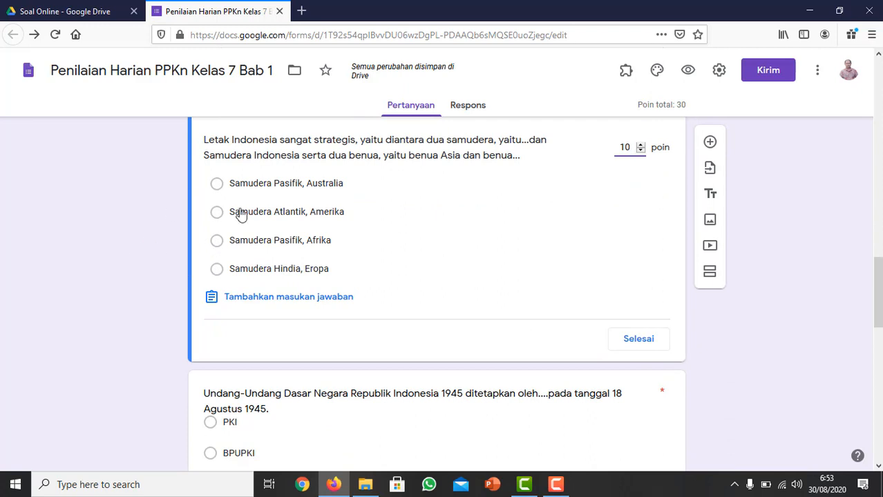
click(217, 186)
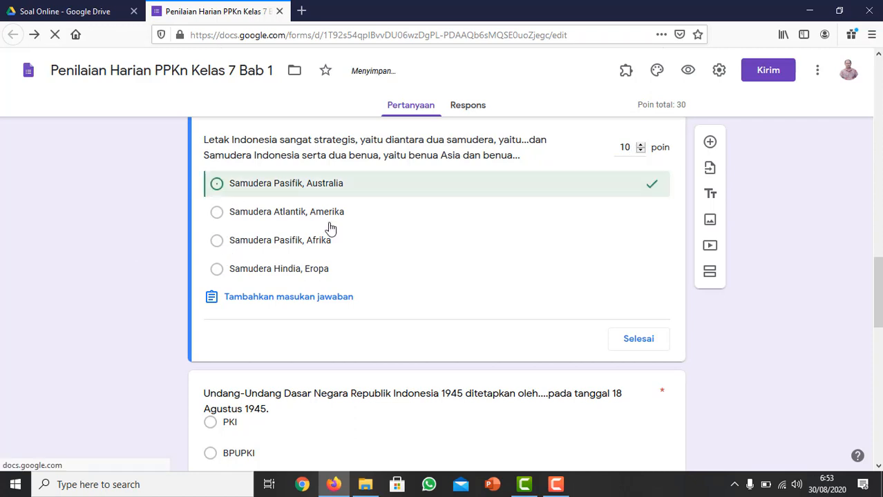
click(638, 340)
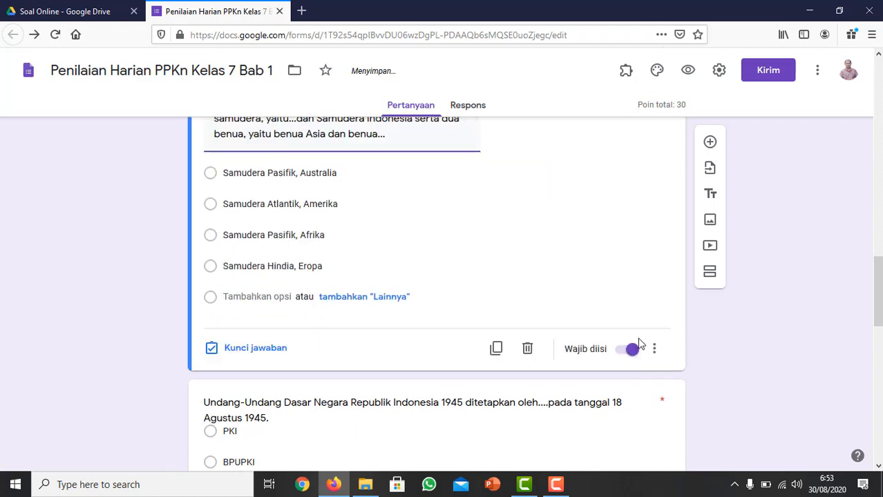
Give the question about who established the 1945 constitution 10 points and set "PPKI" as its correct answer.
scroll(278, 360, down, 4)
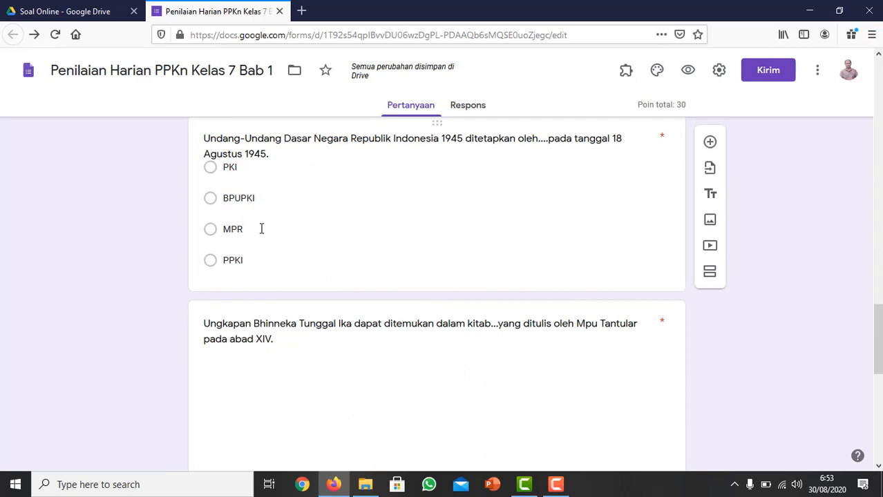
click(237, 148)
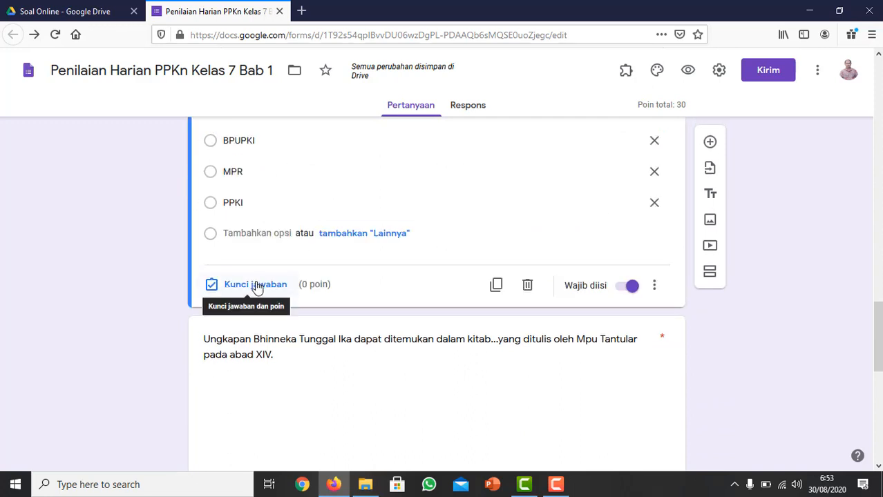
scroll(255, 287, up, 5)
scroll(256, 281, down, 3)
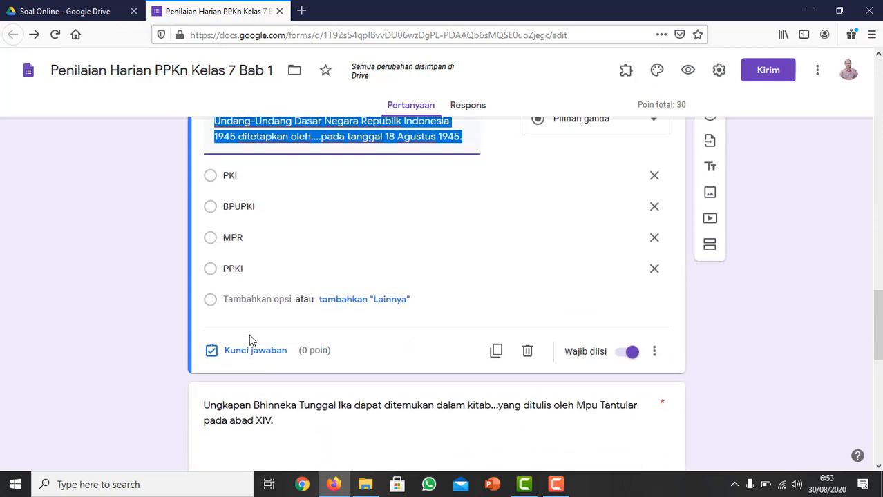
click(245, 351)
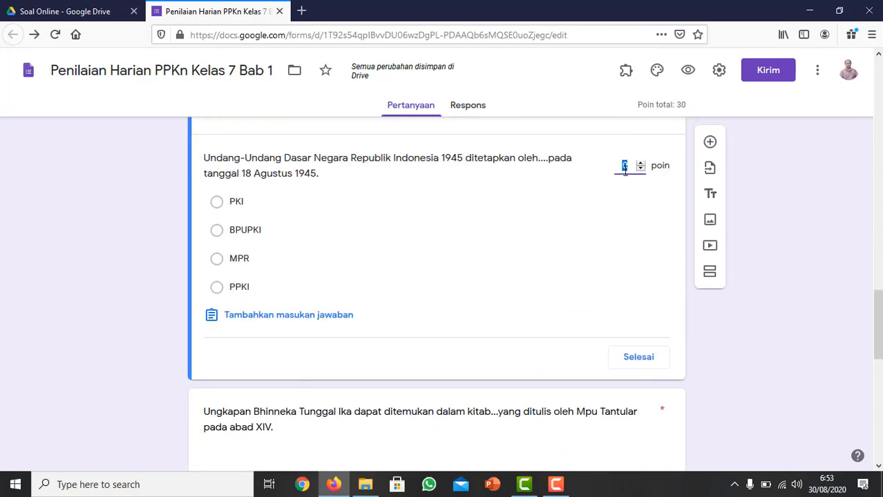
text(10)
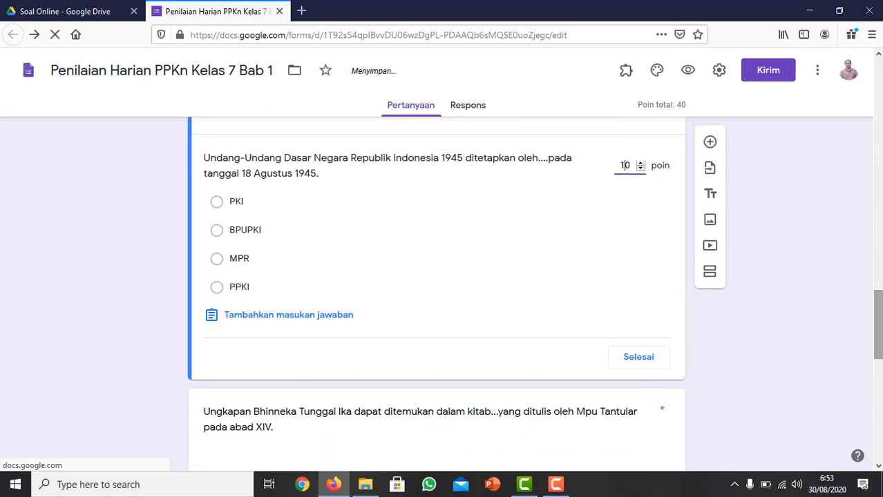
scroll(880, 340, down, 2)
scroll(880, 340, up, 2)
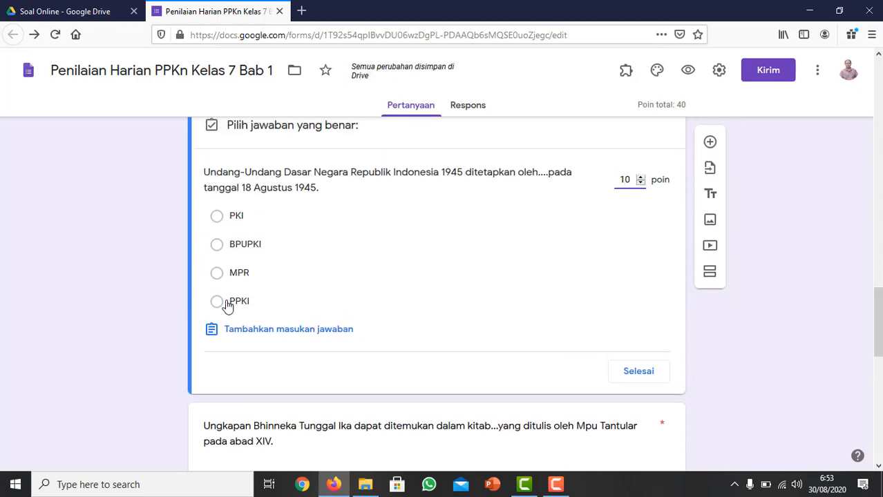
click(235, 303)
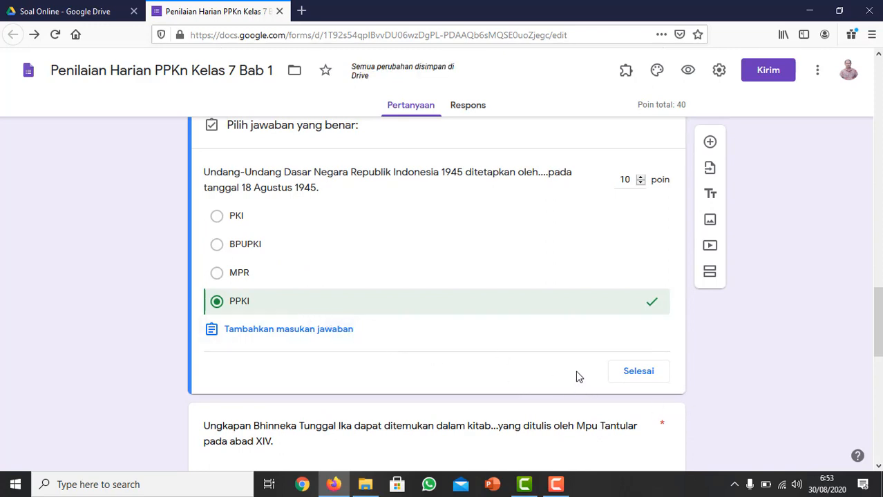
click(641, 376)
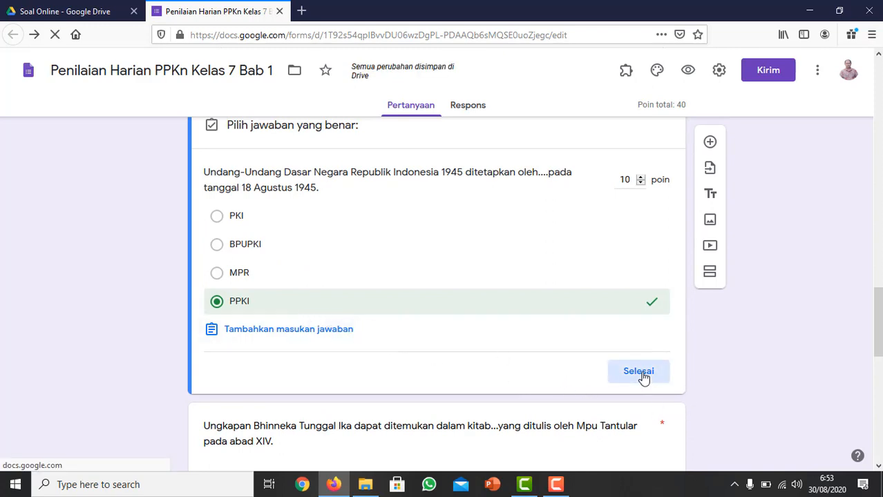
Give the "Bhinneka Tunggal Ika" question 10 points and set "Sutasoma" as its correct answer.
scroll(643, 378, down, 5)
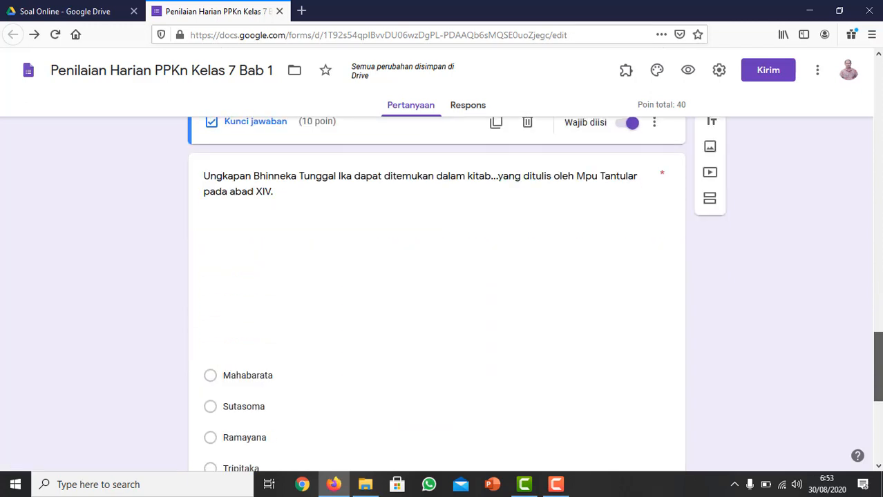
click(207, 200)
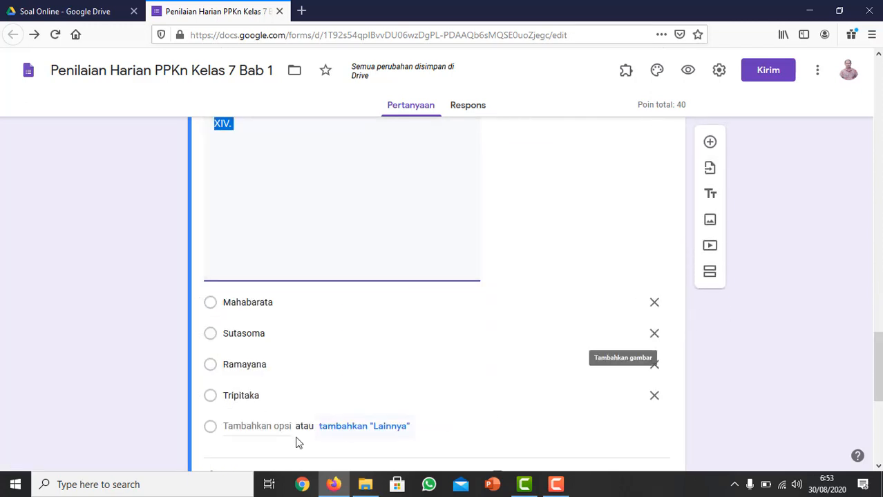
scroll(437, 371, down, 3)
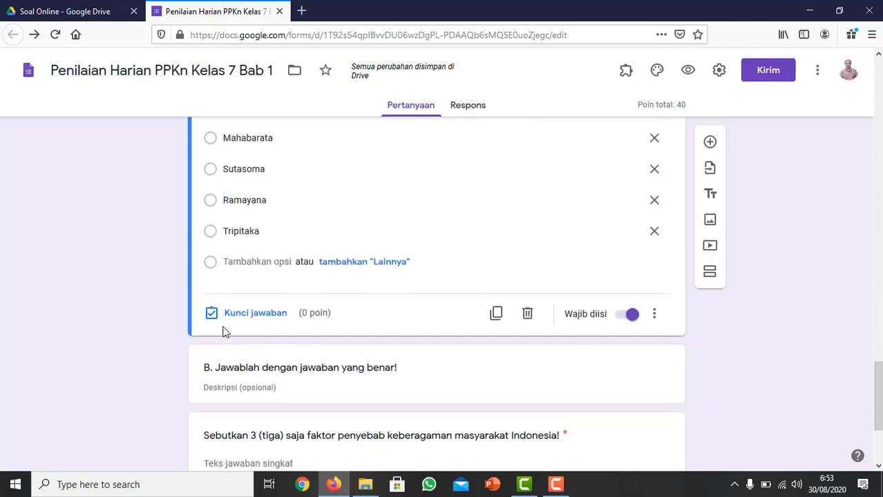
click(240, 315)
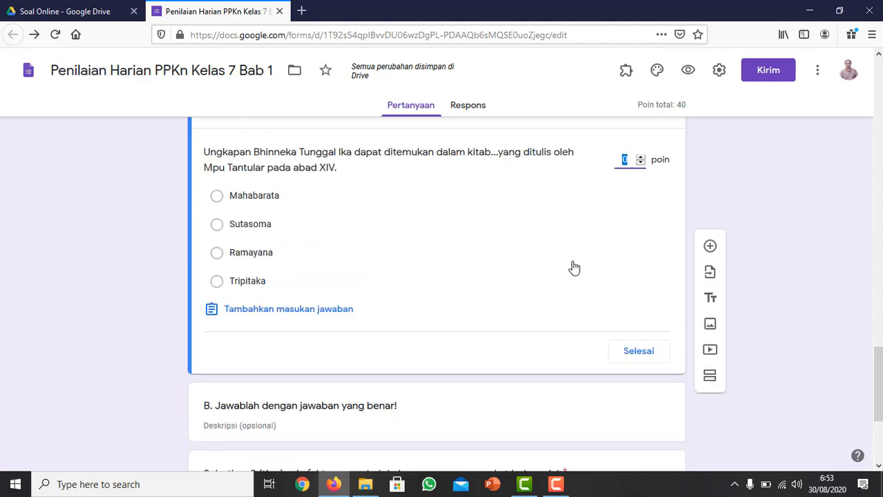
double_click(629, 255)
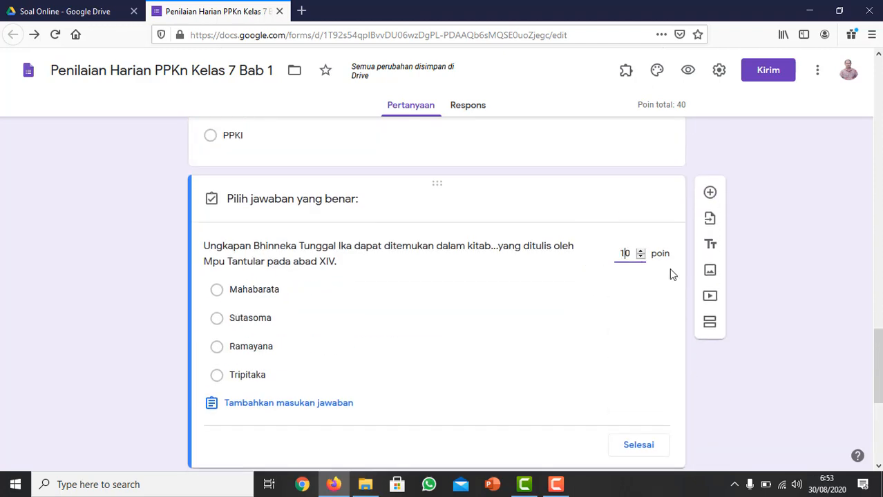
text(10)
drag(878, 371, 879, 386)
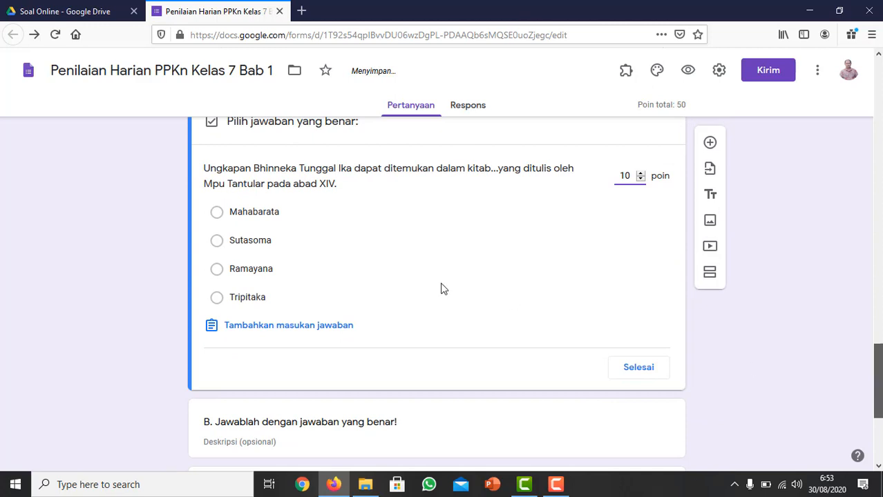
click(219, 244)
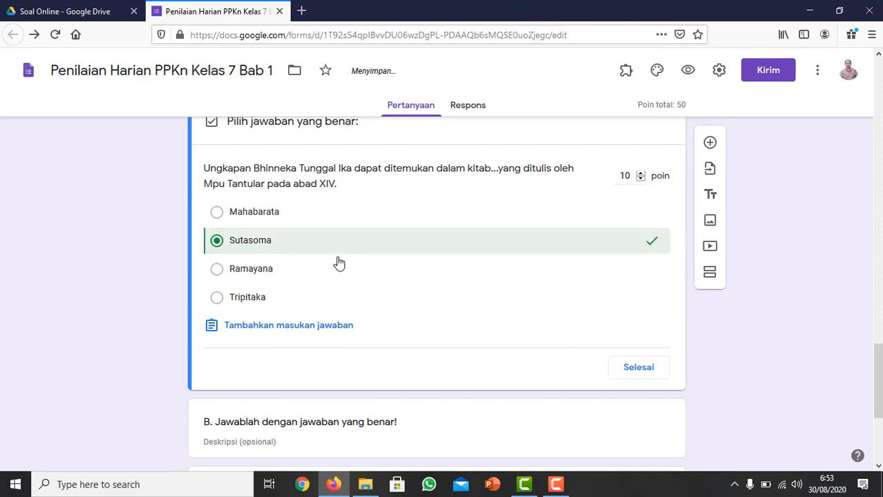
click(637, 368)
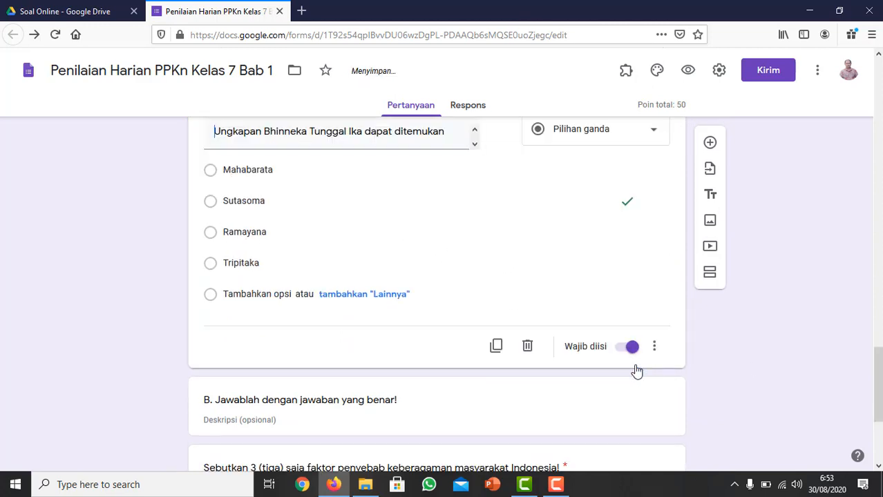
Assign 25 points to the short-answer question asking for three factors behind the diversity of Indonesian society.
drag(877, 380, 878, 423)
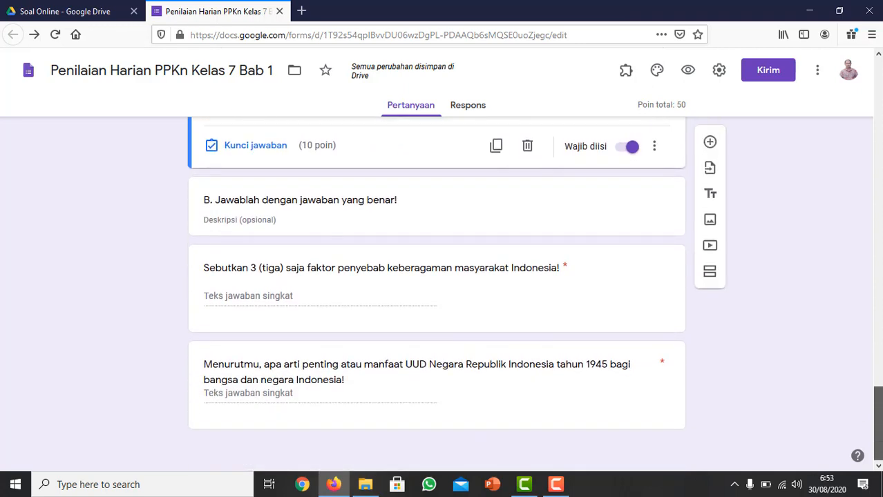
click(281, 217)
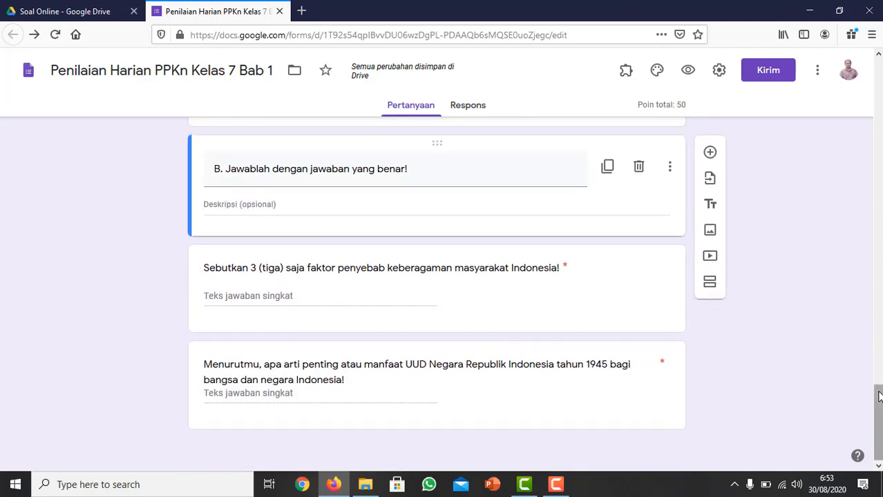
mouse_move(878, 393)
mouse_down()
mouse_move(879, 331)
mouse_move(878, 394)
mouse_up()
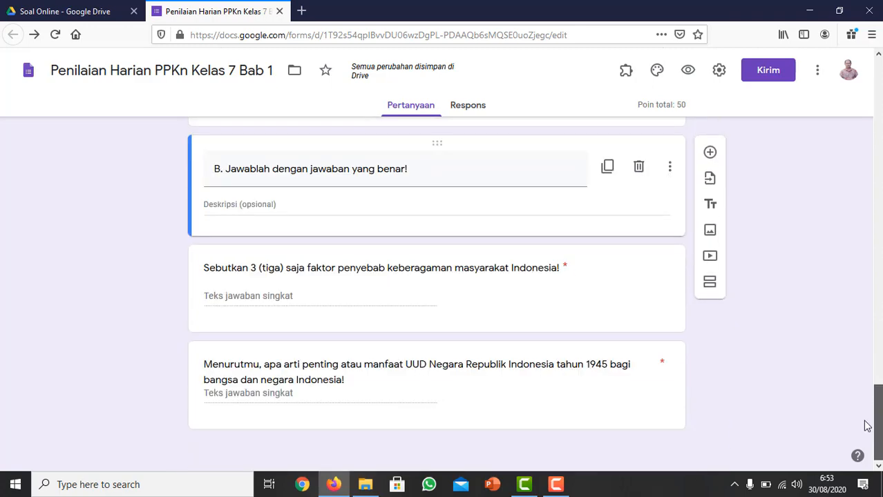
click(286, 268)
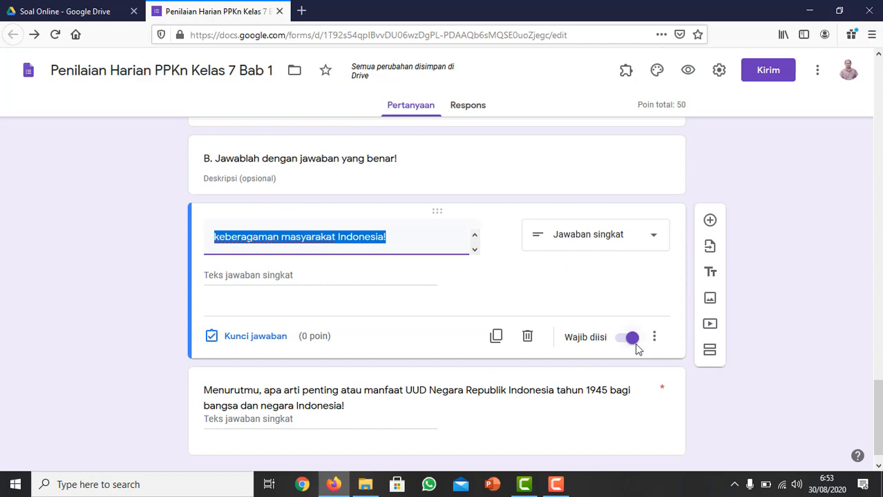
drag(878, 414, 878, 65)
drag(878, 99, 881, 412)
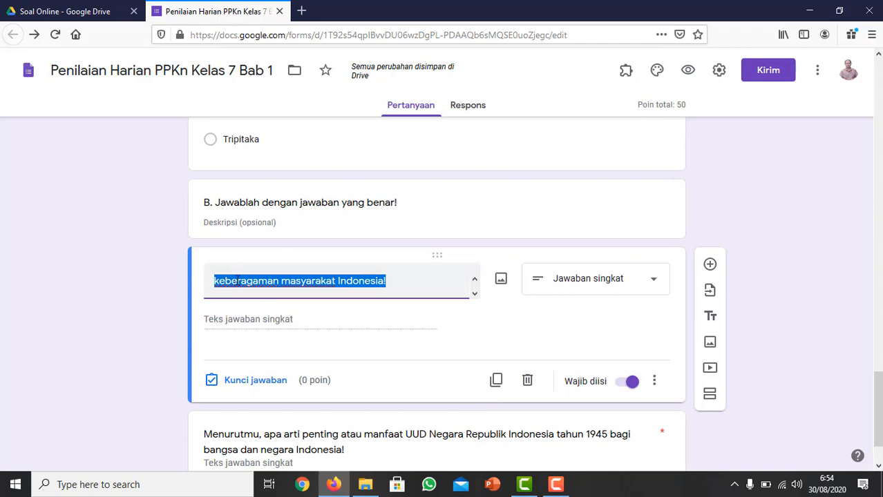
click(275, 381)
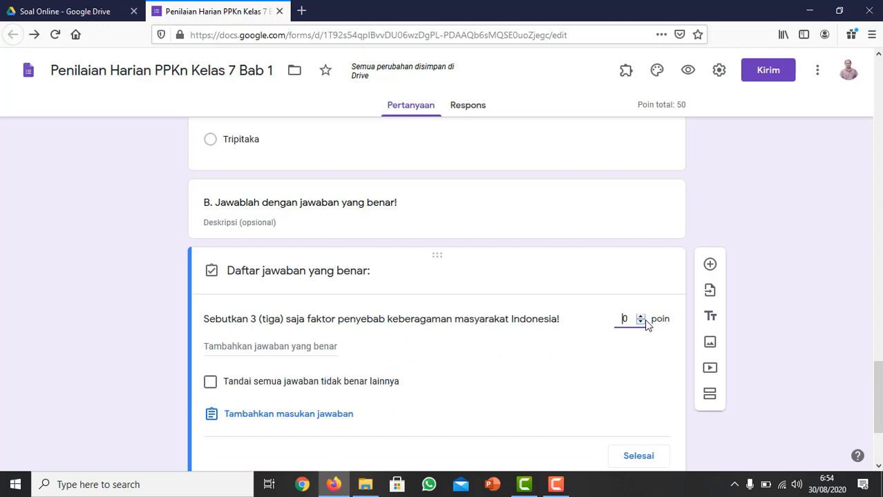
text(25)
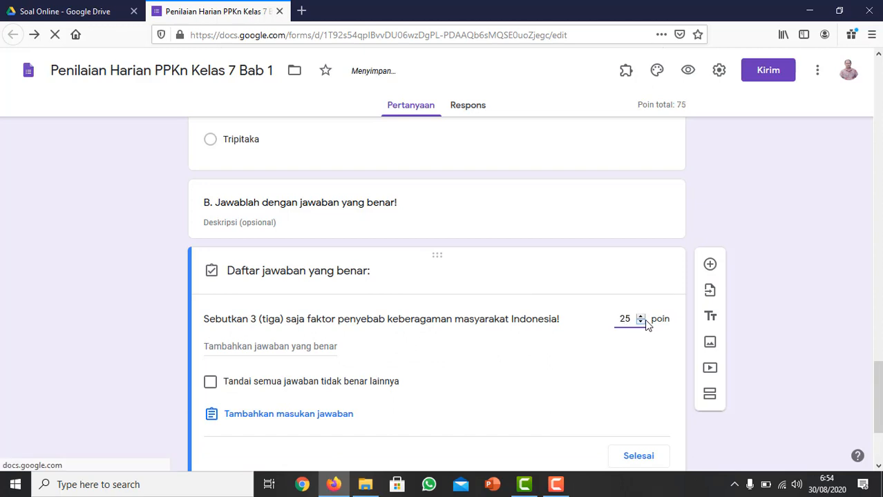
Assign 25 points to the last short-answer question, about the importance or benefits of the 1945 constitution.
scroll(600, 388, down, 3)
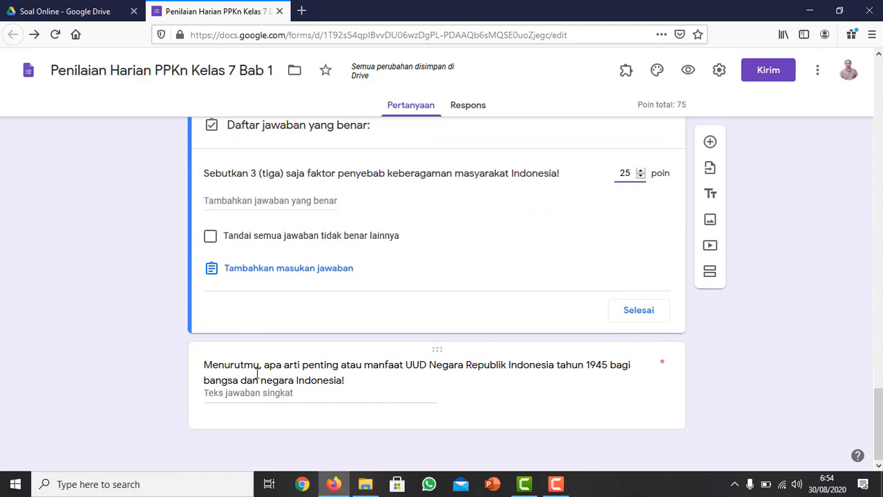
click(257, 373)
click(250, 423)
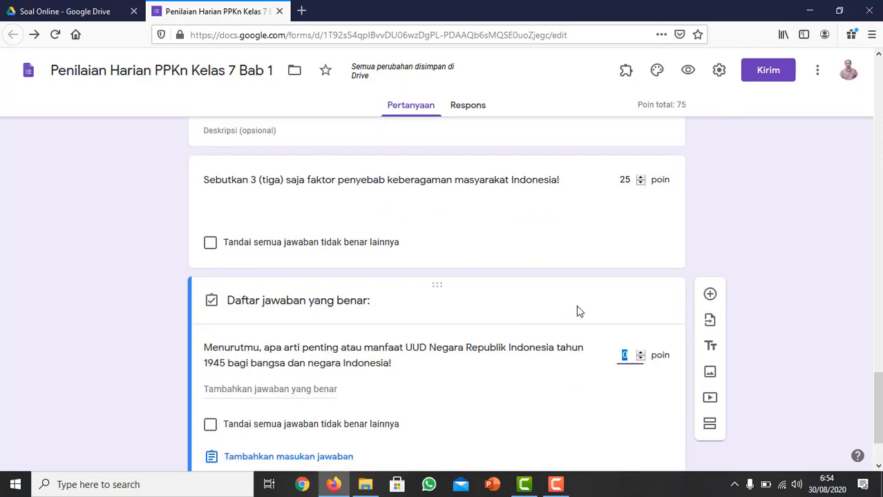
text(25)
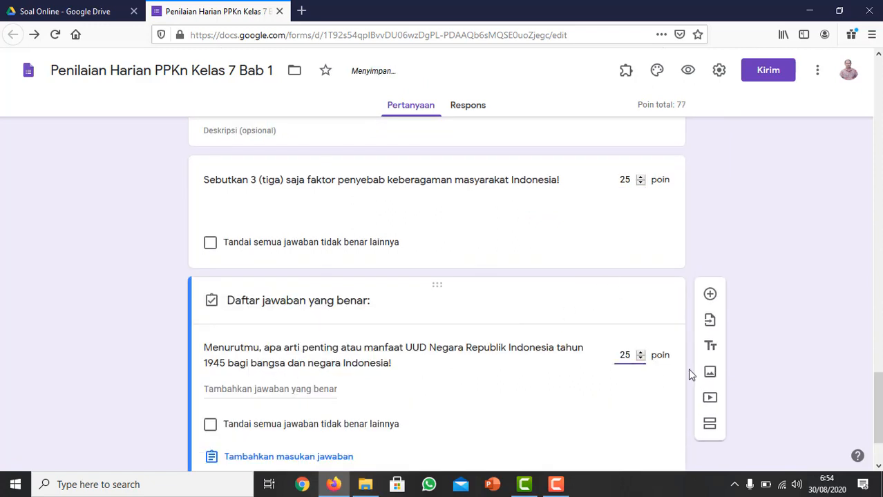
scroll(873, 387, down, 2)
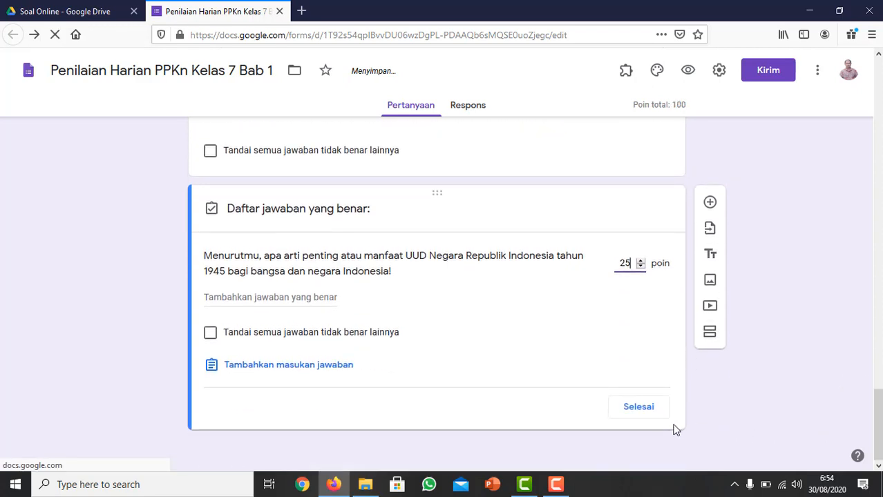
Finish editing the answer keys of the two short-answer questions, keeping 25 points for each.
click(630, 408)
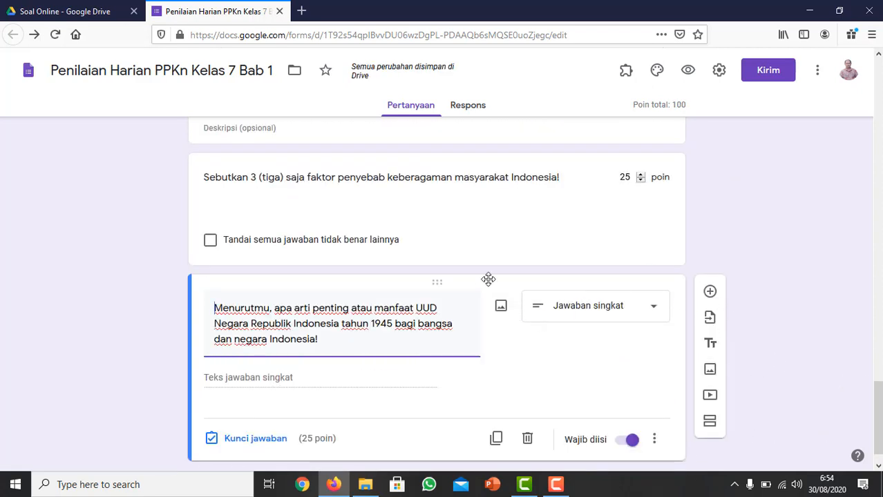
click(397, 192)
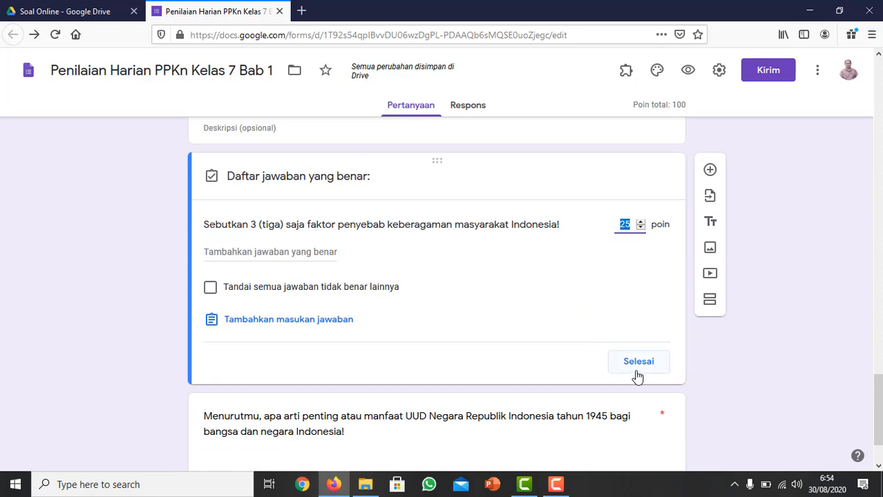
click(636, 372)
Open the form's sending options and copy its full, unshortened share link to the clipboard.
drag(877, 397, 880, 82)
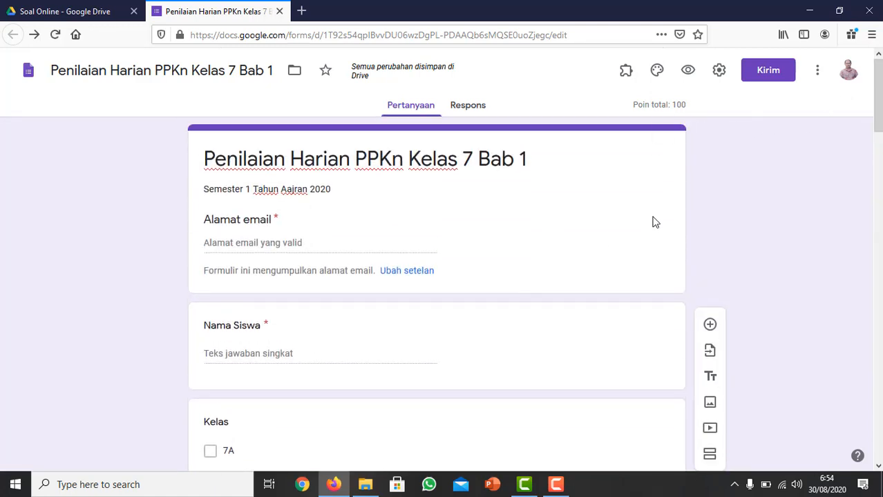
mouse_move(879, 100)
mouse_down()
mouse_move(879, 129)
mouse_move(879, 102)
mouse_up()
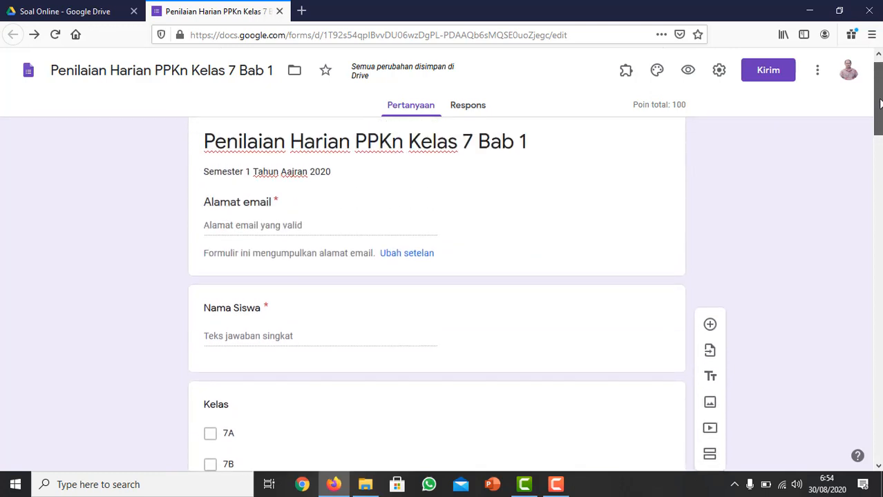
drag(879, 103, 880, 75)
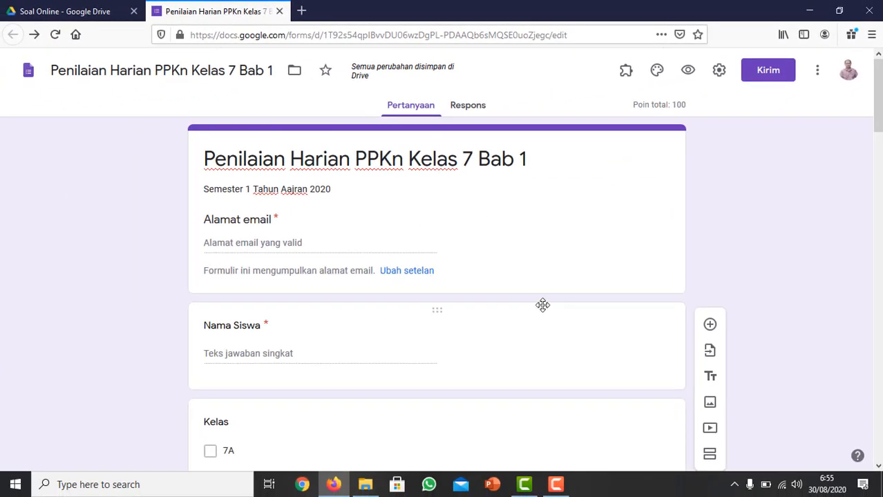
mouse_move(878, 94)
mouse_down()
mouse_move(880, 144)
mouse_move(879, 90)
mouse_up()
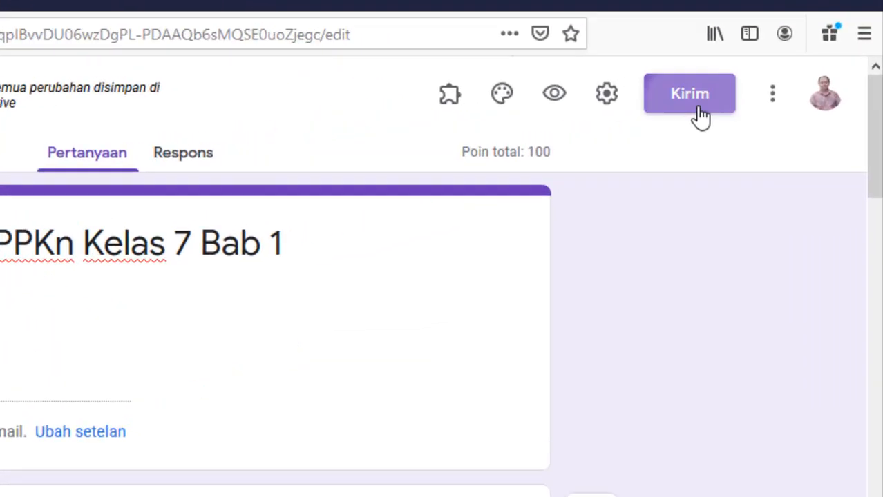
click(768, 70)
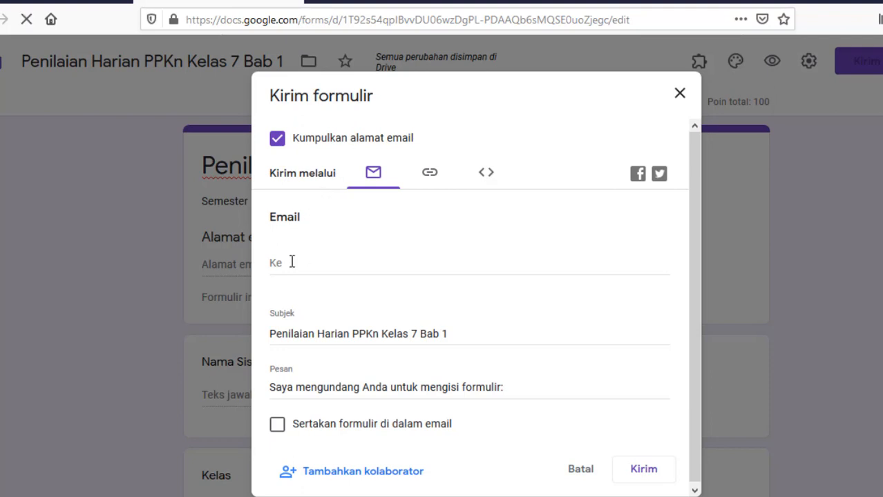
click(429, 181)
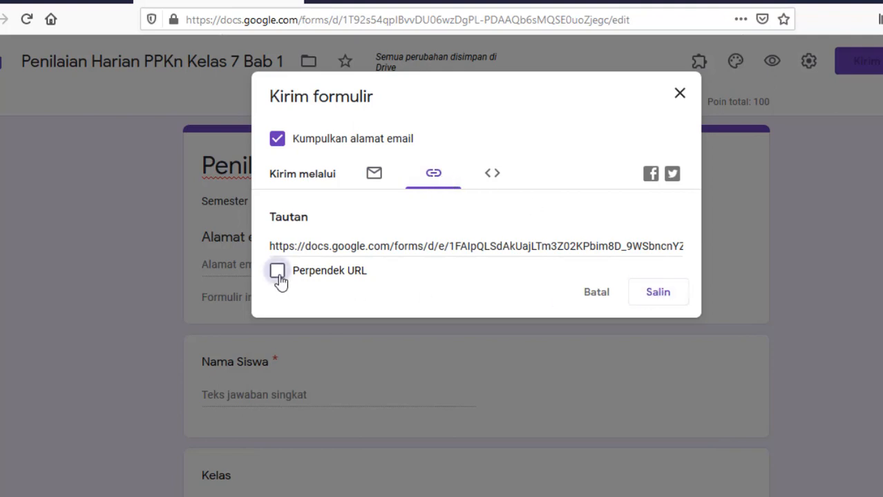
click(664, 301)
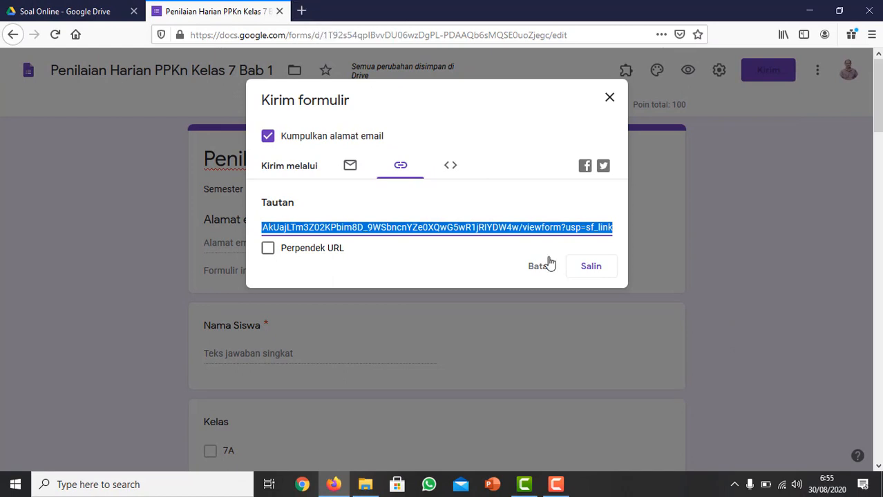
click(584, 266)
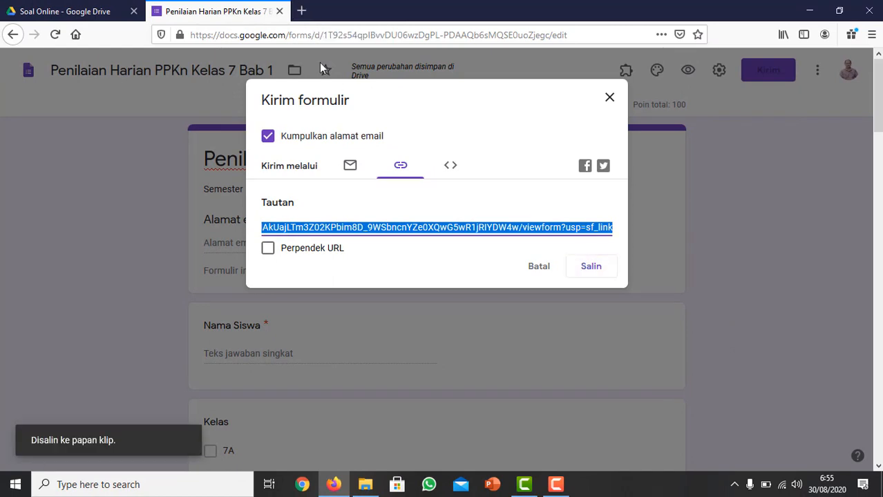
Open the gg.gg URL shortener in a new browser tab and paste the copied form link as the long URL.
click(301, 11)
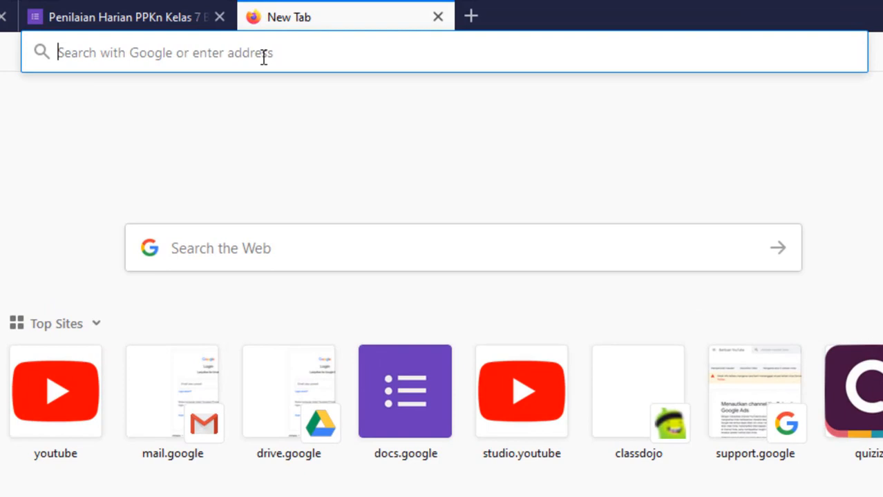
click(263, 58)
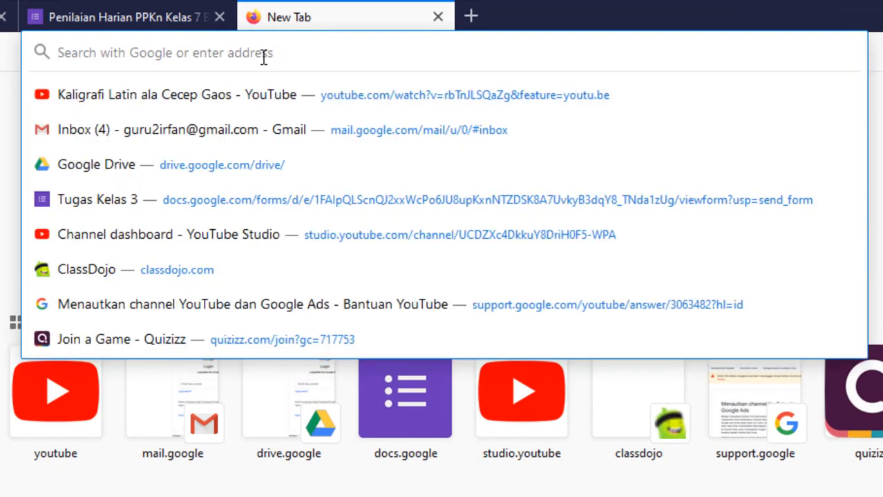
text(gg.gg)
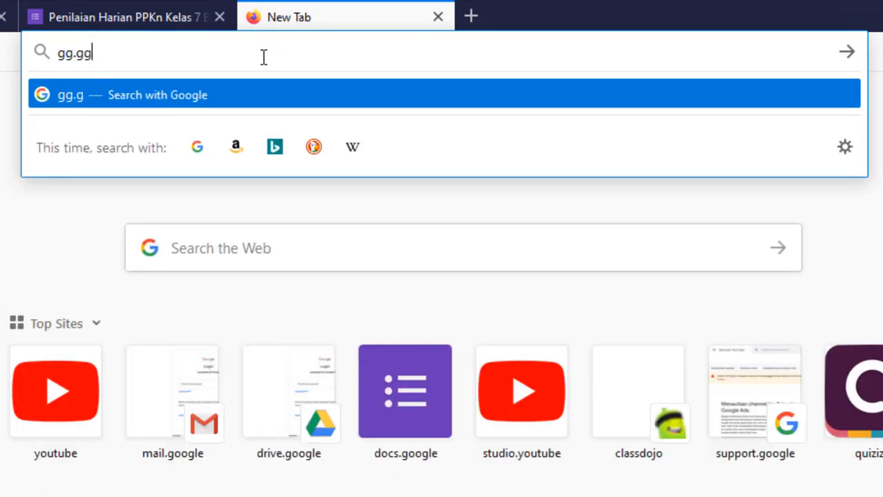
key(Return)
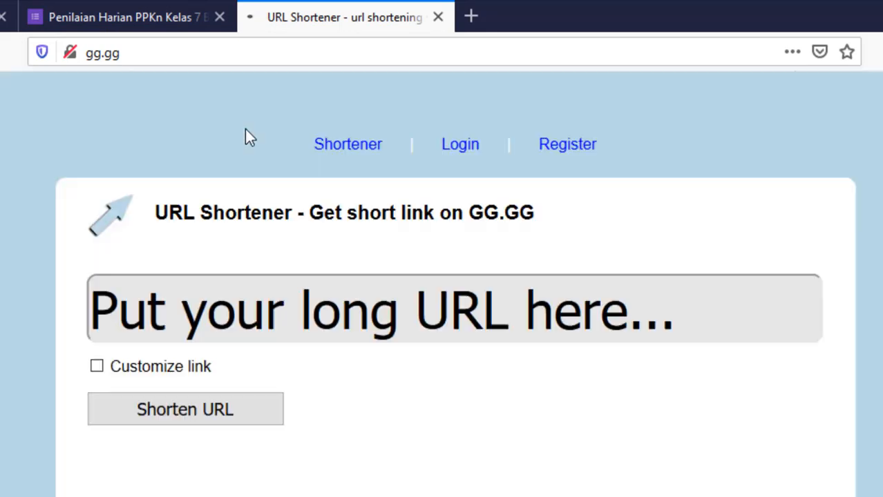
click(208, 312)
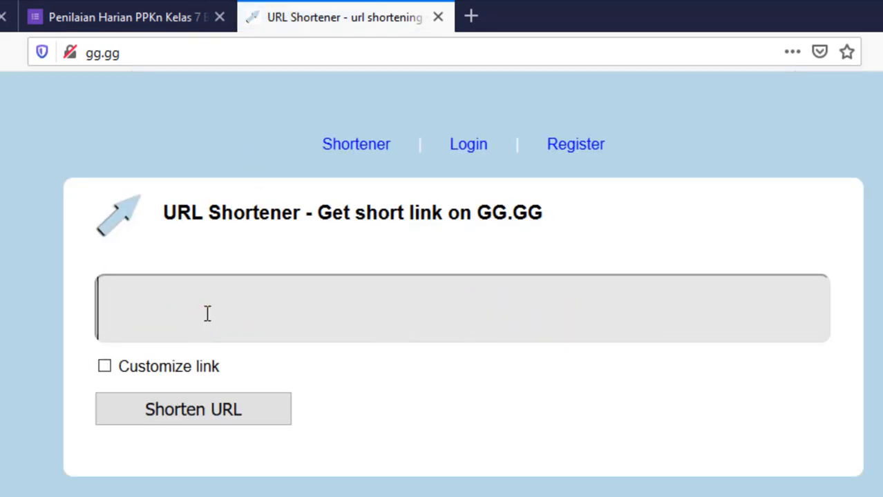
right_click(208, 313)
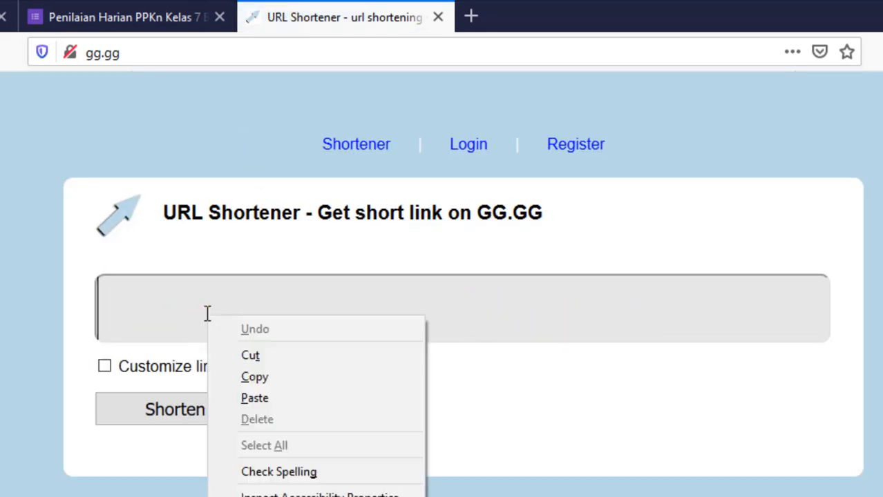
click(277, 400)
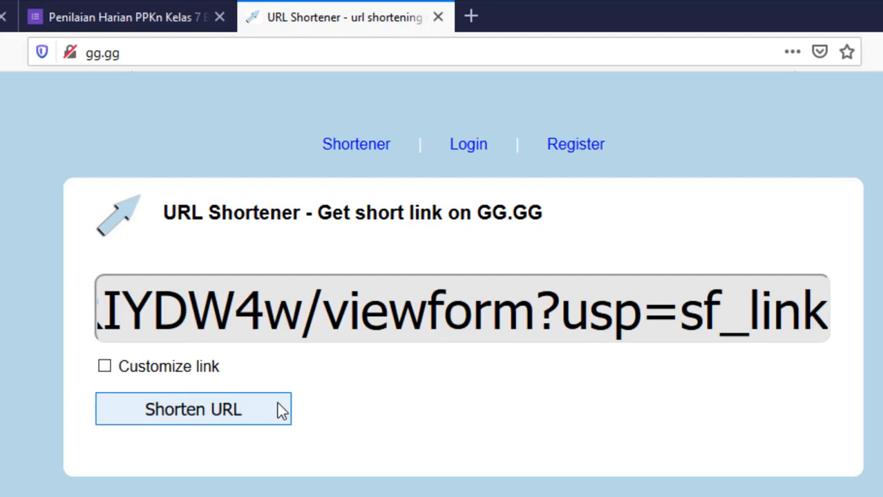
Customize the short link's ending as "PH_PPKn_Kelas7_Bab1" and shorten the URL.
click(103, 367)
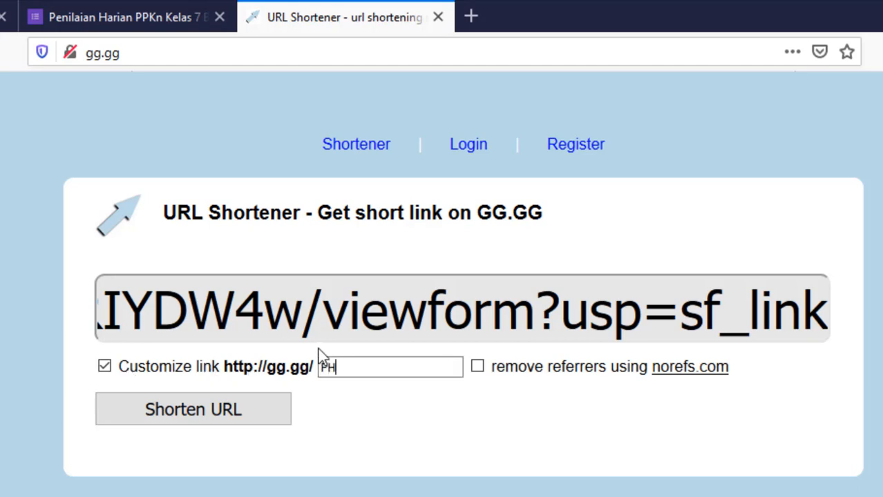
text(PH_PPKn_K)
key(BackSpace)
text(Bab)
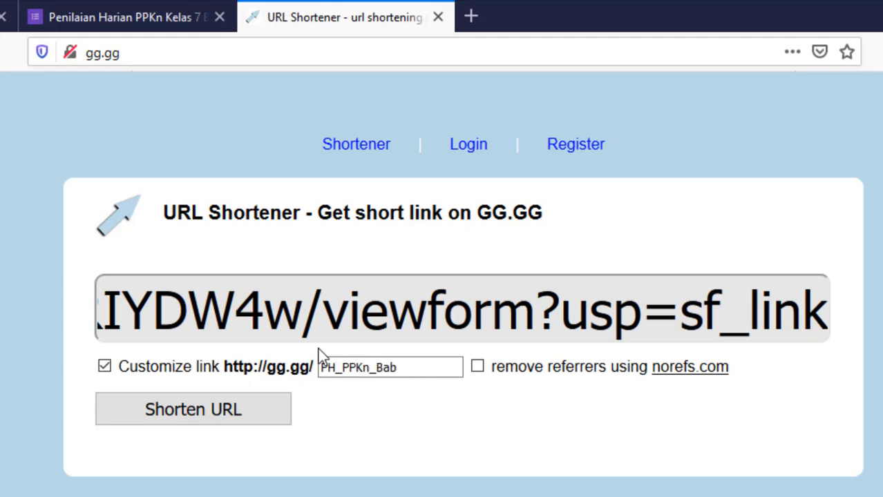
text(1)
key(Left)
key(Left)
key(Left)
key(Left)
text(Kelas)
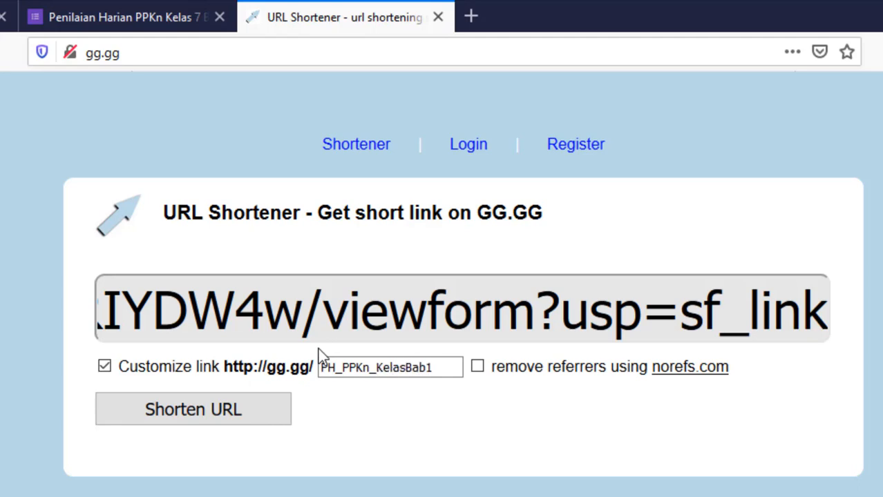
text(7_)
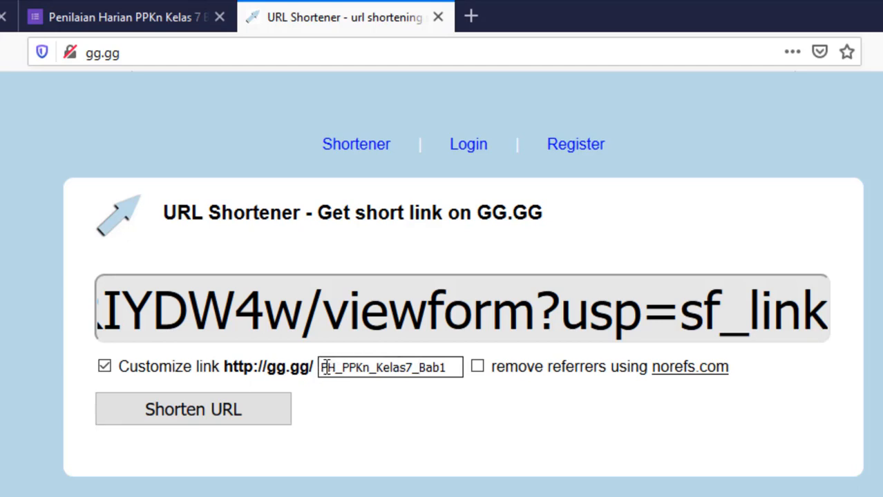
drag(319, 368, 451, 381)
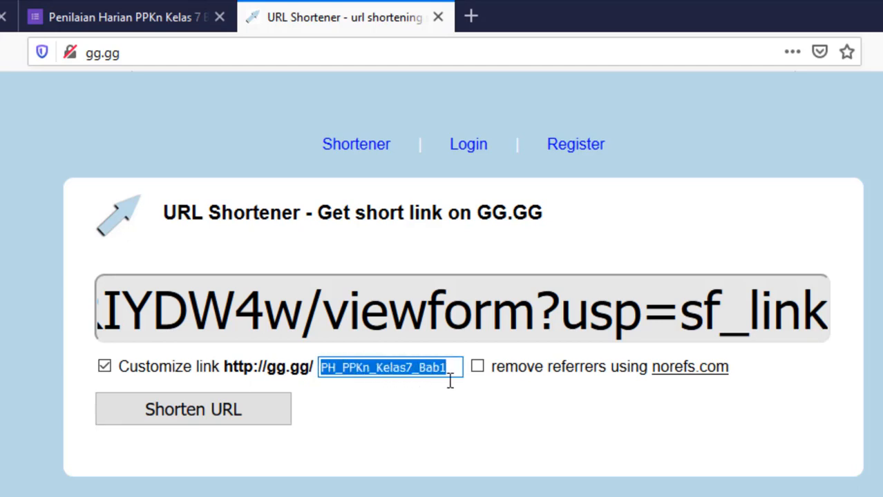
click(196, 411)
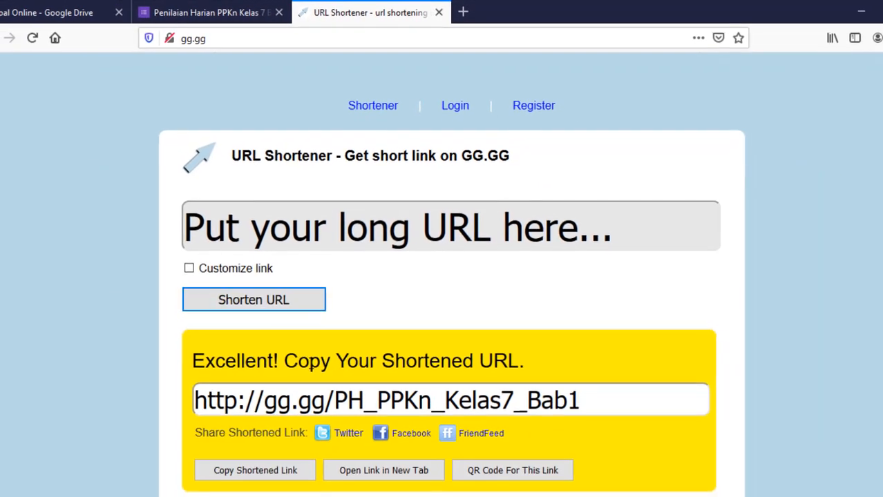
scroll(264, 371, down, 2)
drag(196, 328, 612, 328)
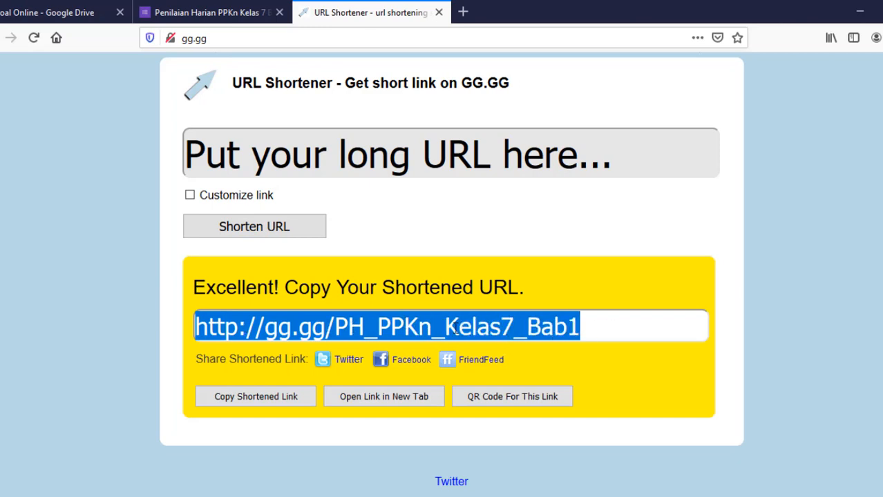
click(587, 326)
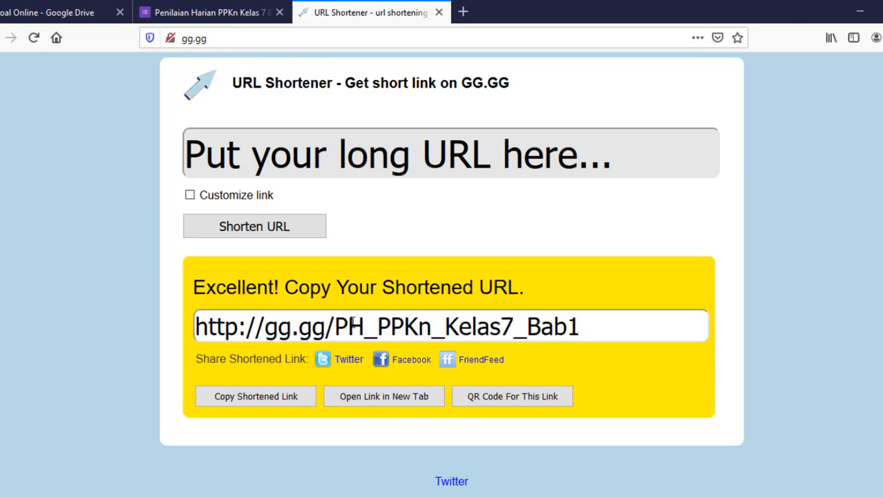
drag(199, 326, 648, 325)
right_click(536, 331)
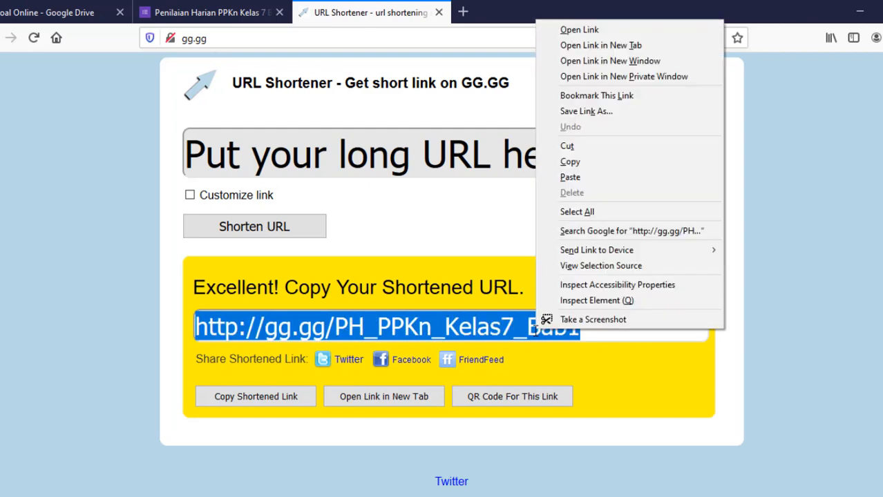
click(597, 164)
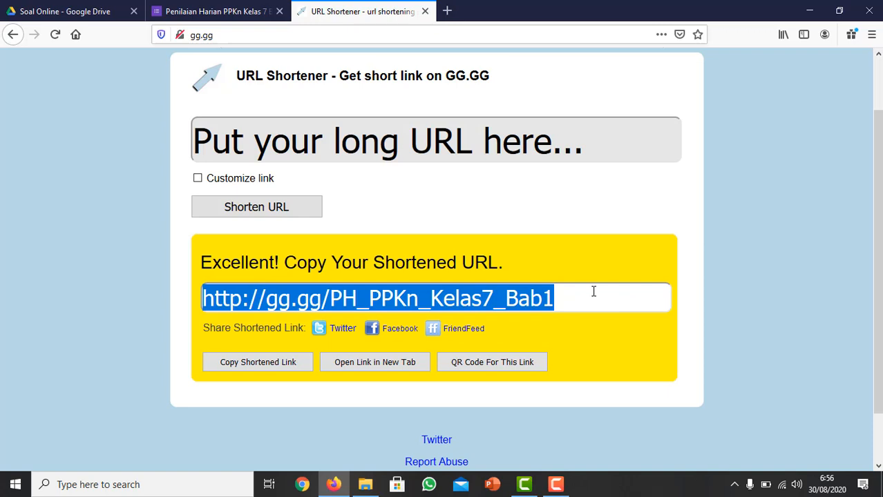
Search Windows for "word" and switch to a blank document in WordPad.
click(177, 481)
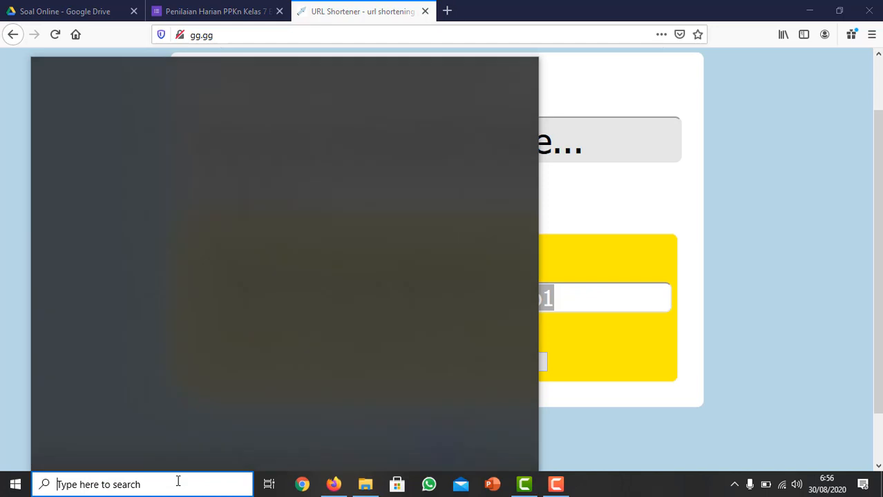
text(word)
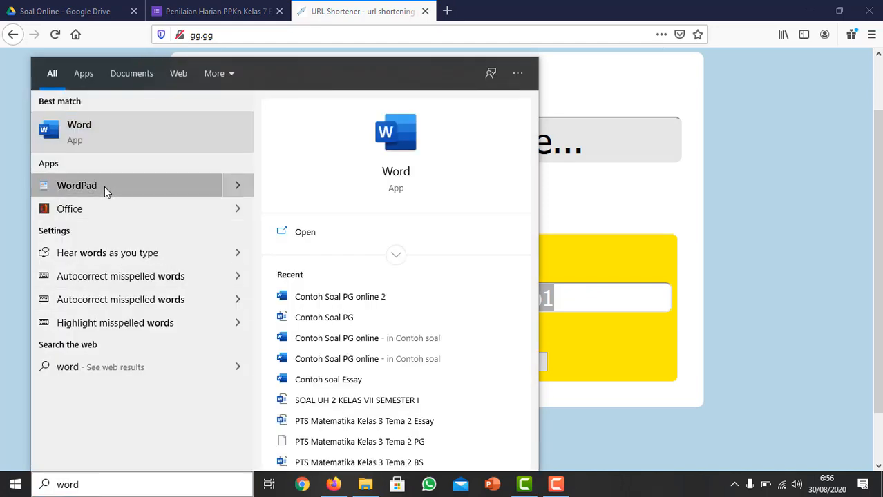
click(85, 186)
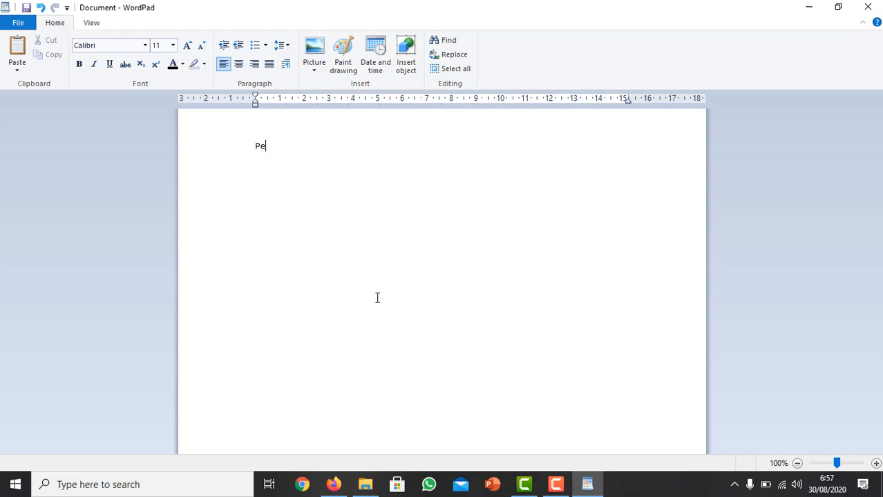
Write the heading "Penilaian Harian PPKn Kelas 7" in the document and paste the shortened link below it.
text(ilaian Harian PPKn )
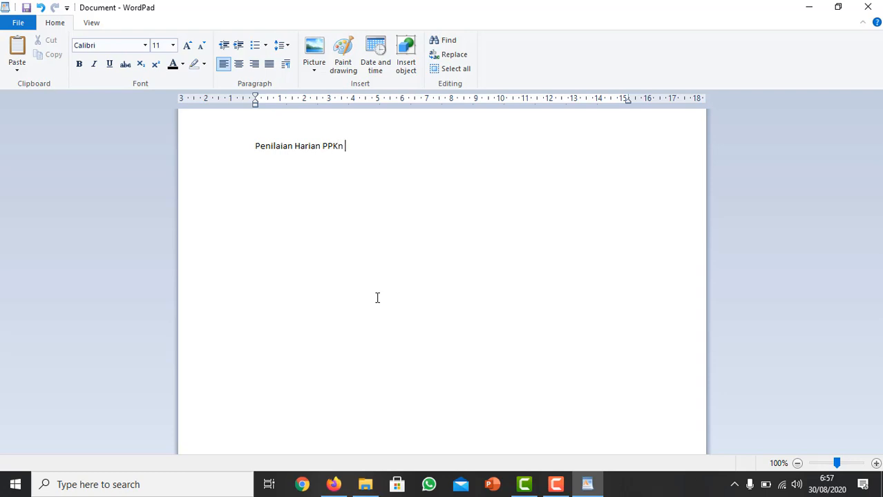
text(Kelas 7)
key(Return)
key(Return)
key(ctrl+v)
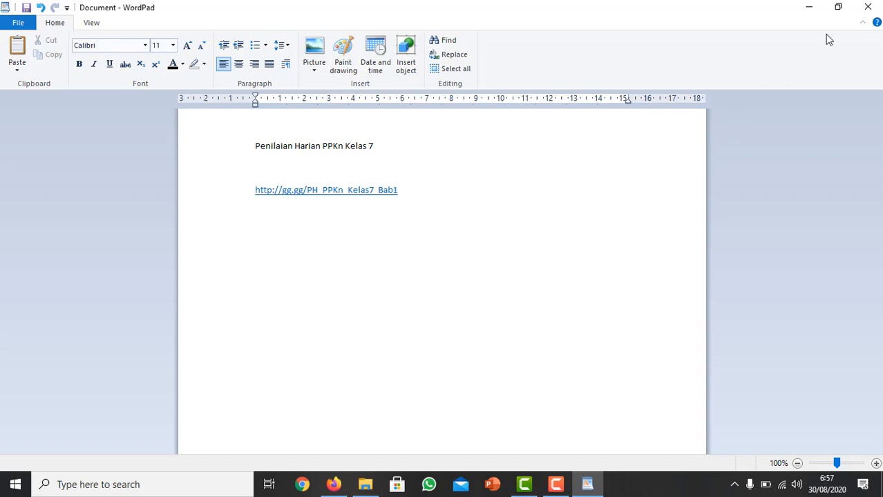
Minimize WordPad and return to the form editor, closing the gg.gg page and the form-sending dialog.
click(809, 7)
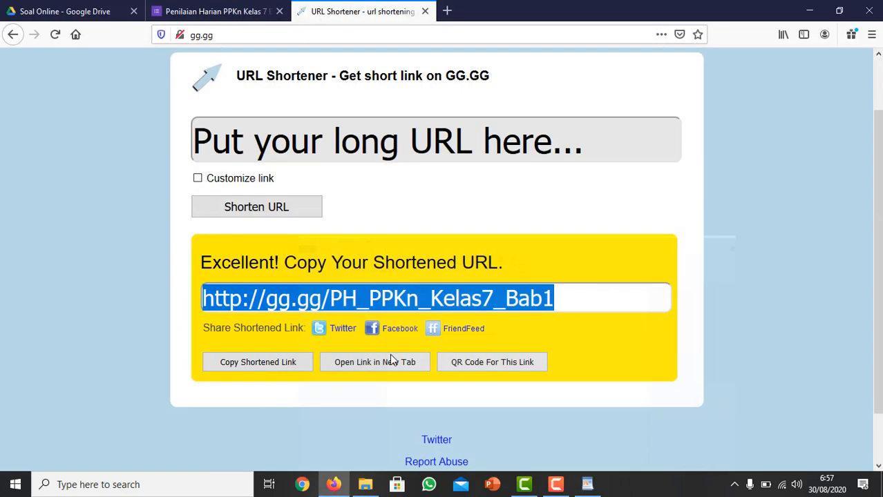
click(426, 11)
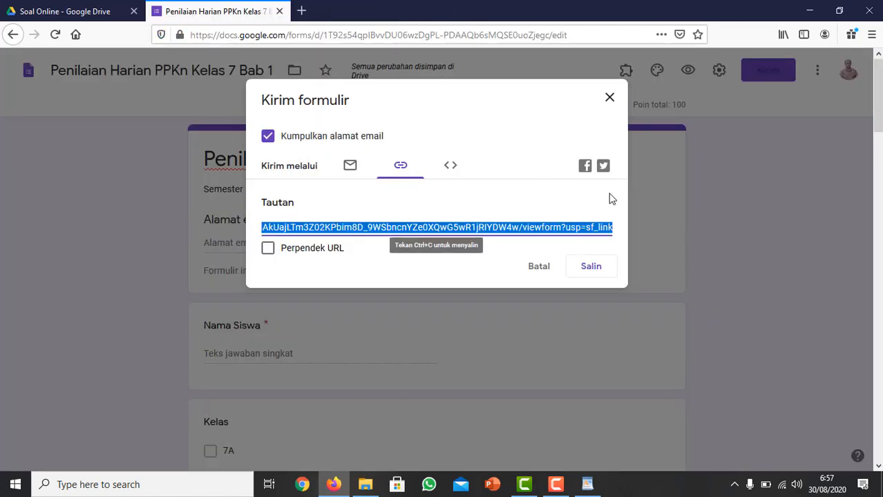
click(609, 100)
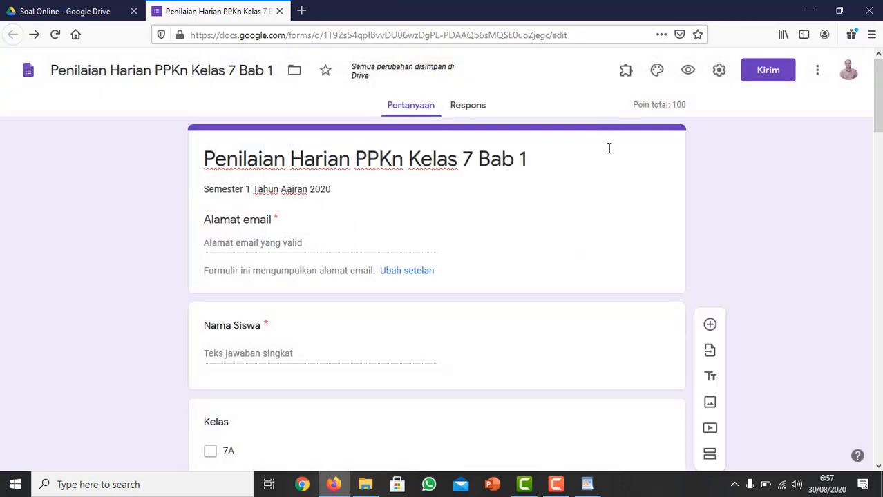
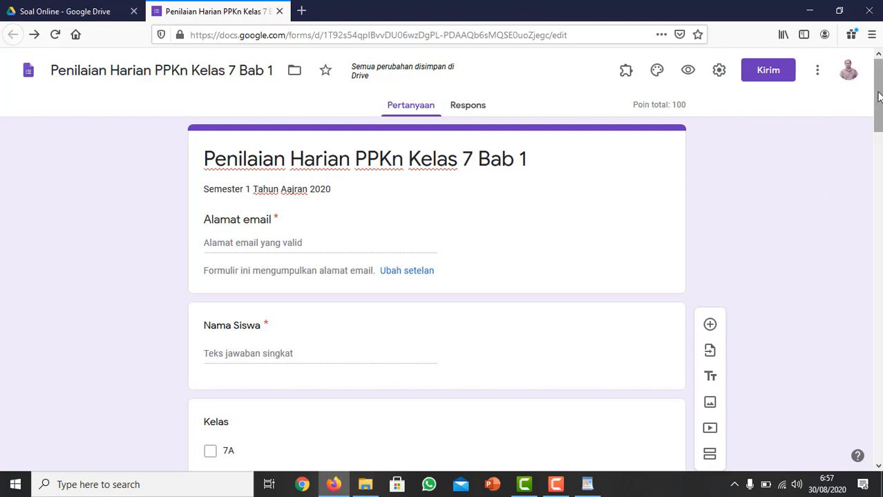
Close the Penilaian Harian PPKn Kelas 7 form editor and return to the Soal Online folder in Drive.
mouse_move(879, 91)
mouse_down()
mouse_move(879, 387)
mouse_move(878, 103)
mouse_up()
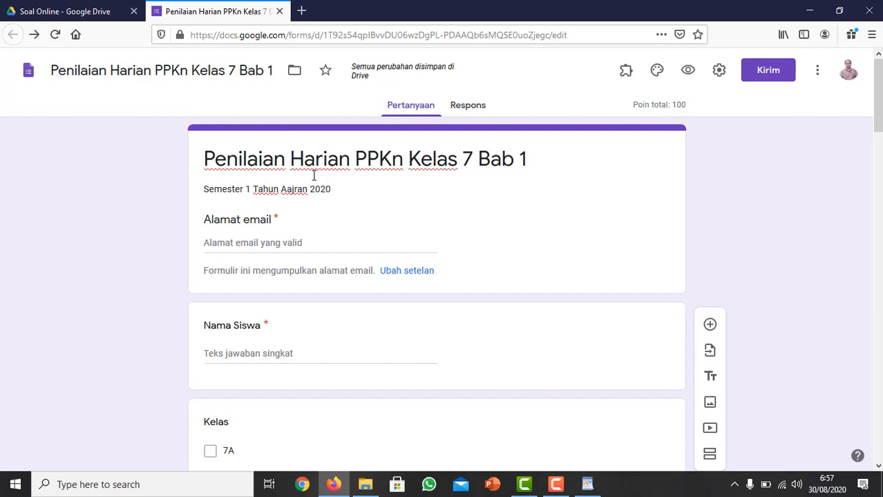
drag(878, 117, 878, 90)
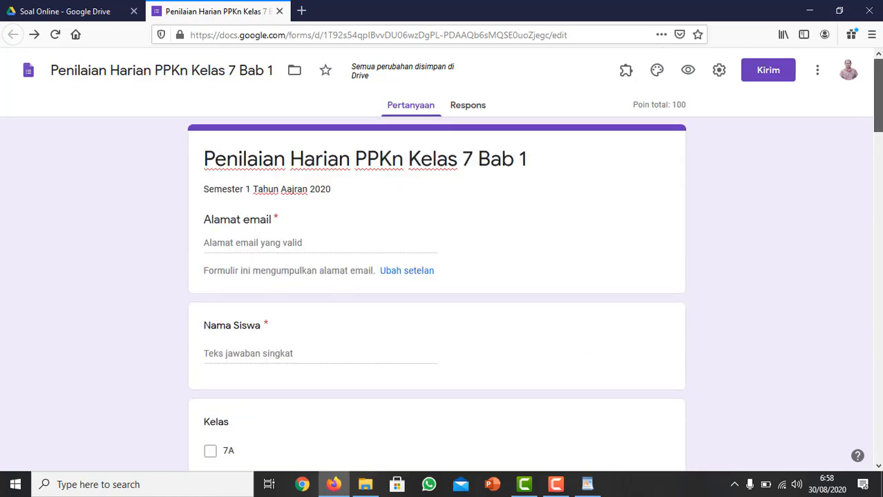
click(279, 11)
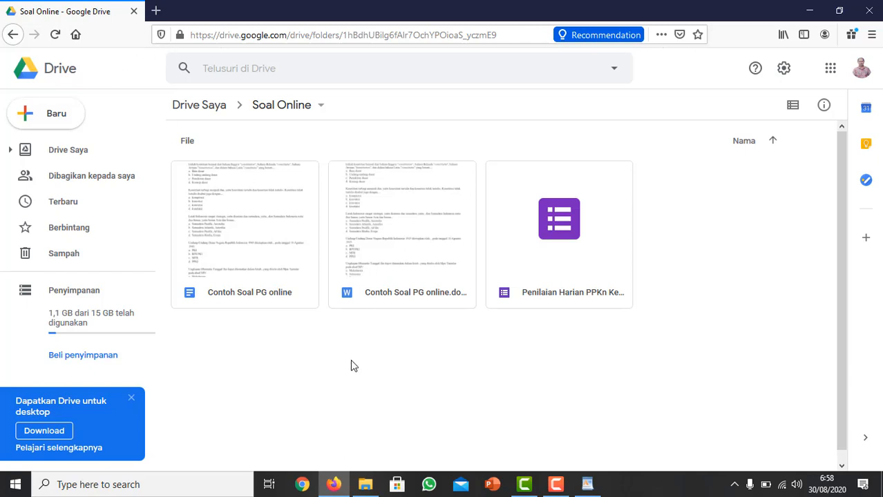
Switch to File Explorer and open the Word document Contoh Soal PG from the Contoh soal folder.
click(367, 483)
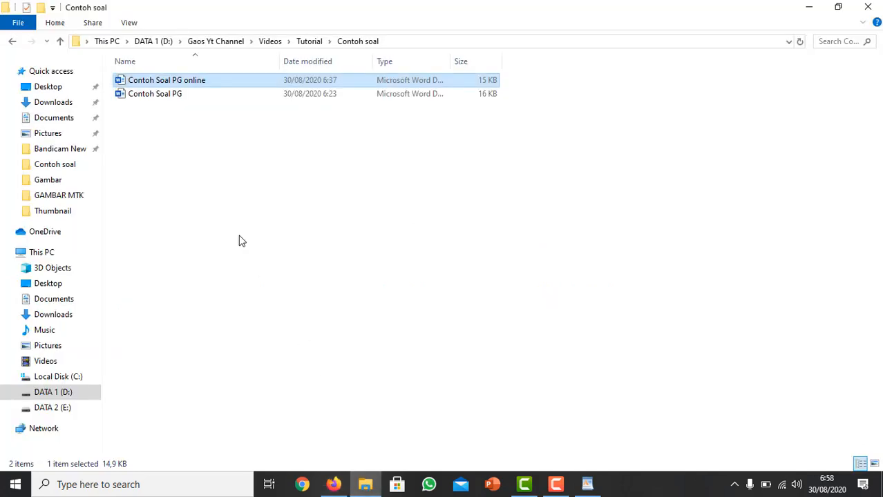
click(242, 240)
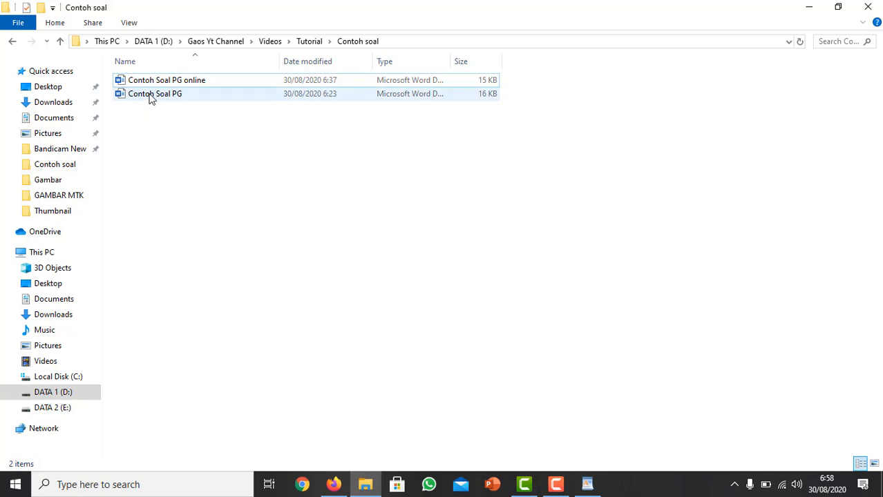
mouse_move(151, 99)
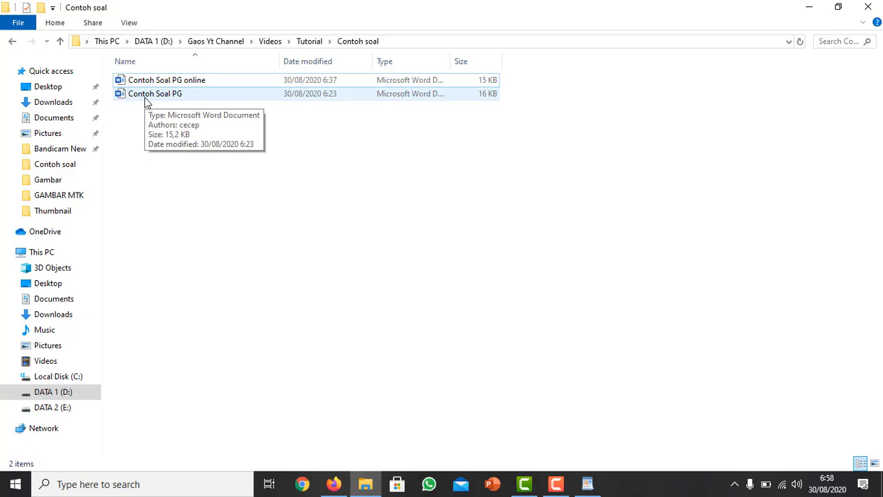
click(146, 102)
double_click(146, 102)
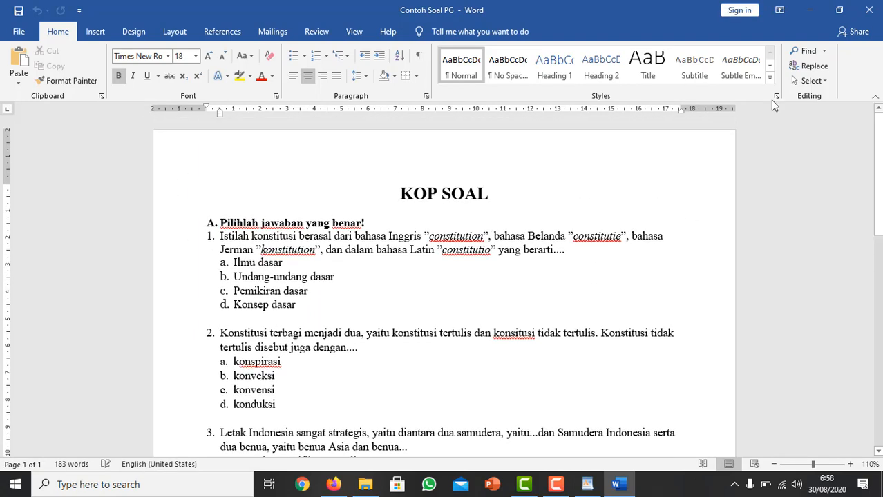
Delete the "KOP SOAL" title, the empty line below it and the section heading "Pilihlah jawaban yang benar!".
click(107, 193)
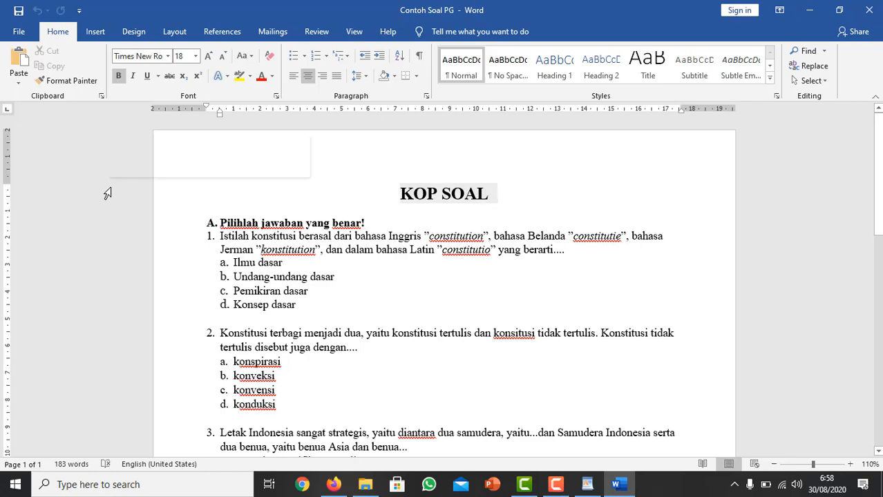
key(Delete)
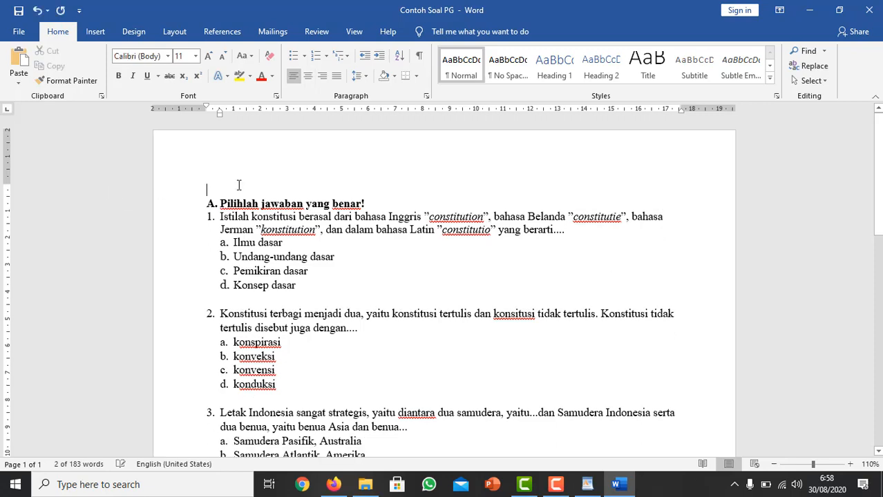
key(Delete)
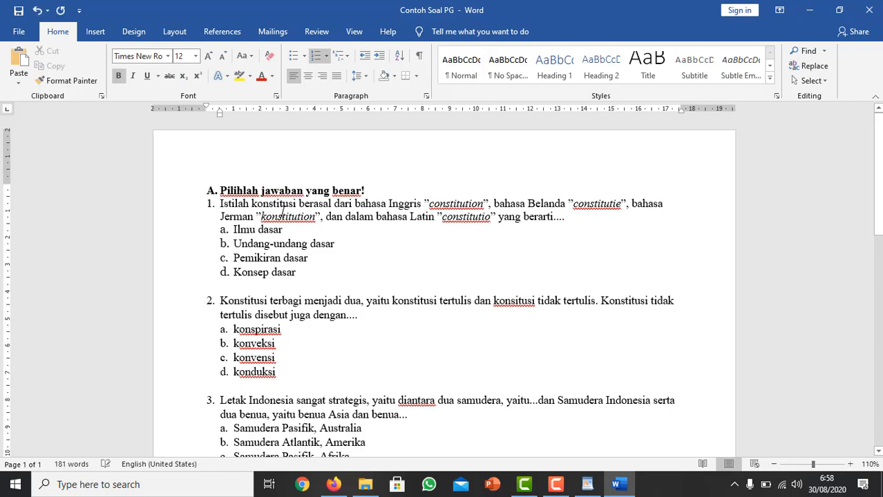
click(139, 196)
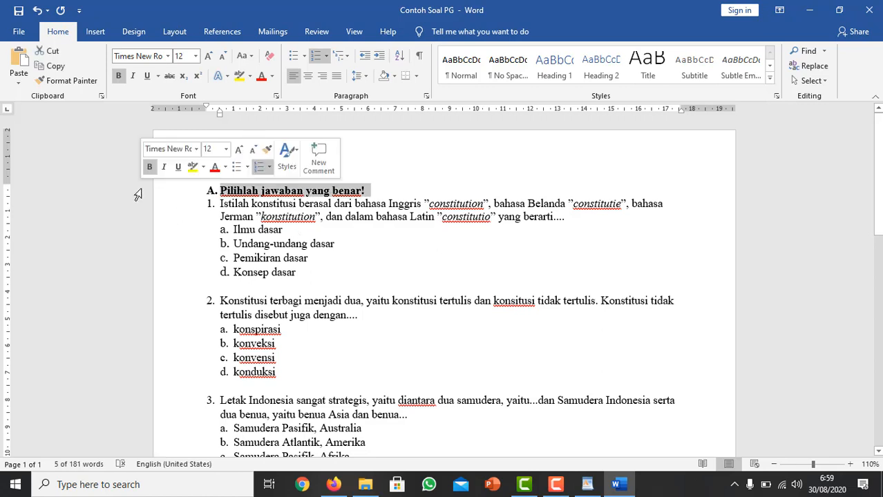
key(Delete)
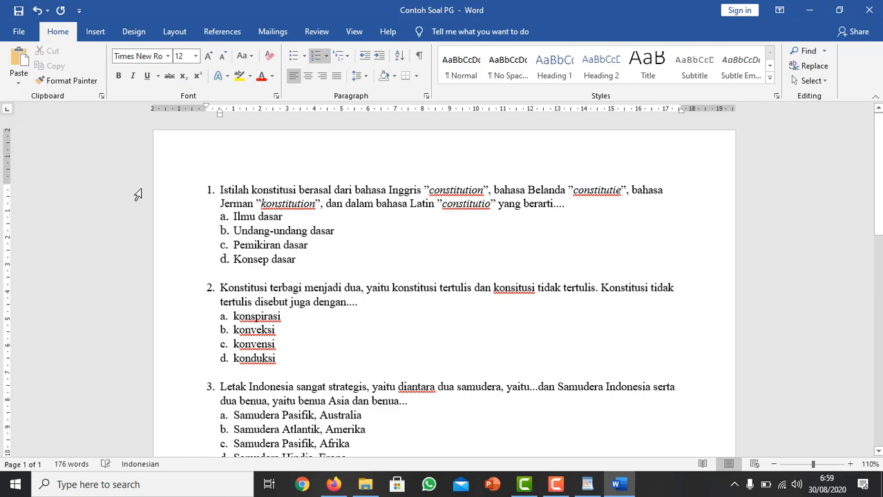
Delete the section heading "Jawablah pertanyaan-pertanyaan di bawah ini dengan benar!" above question 6.
scroll(156, 235, down, 3)
scroll(158, 241, down, 4)
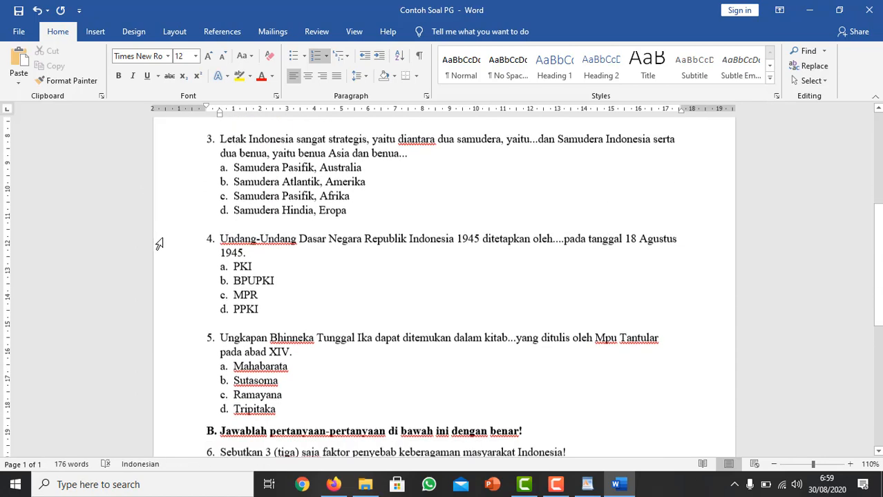
scroll(165, 252, up, 2)
scroll(166, 255, down, 3)
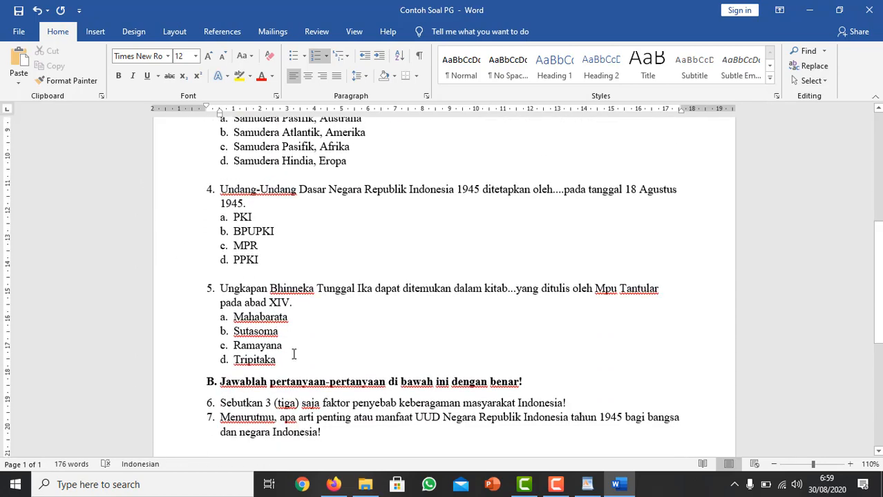
scroll(293, 359, up, 8)
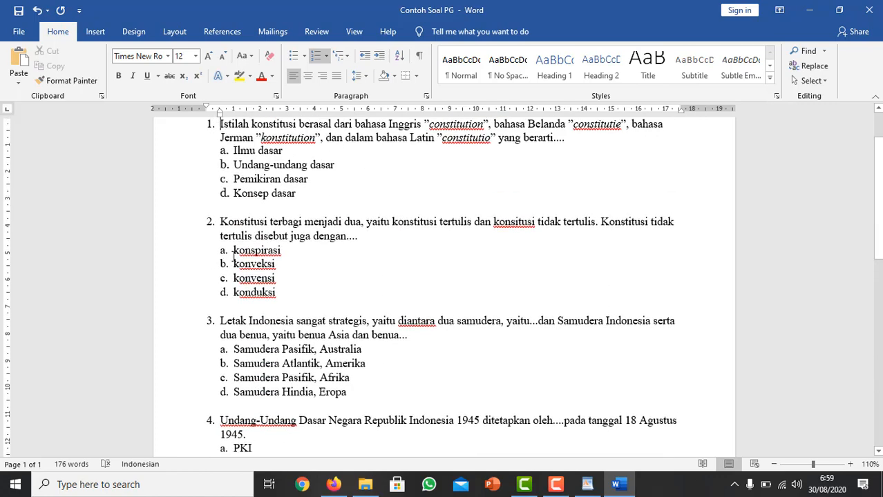
scroll(288, 346, down, 5)
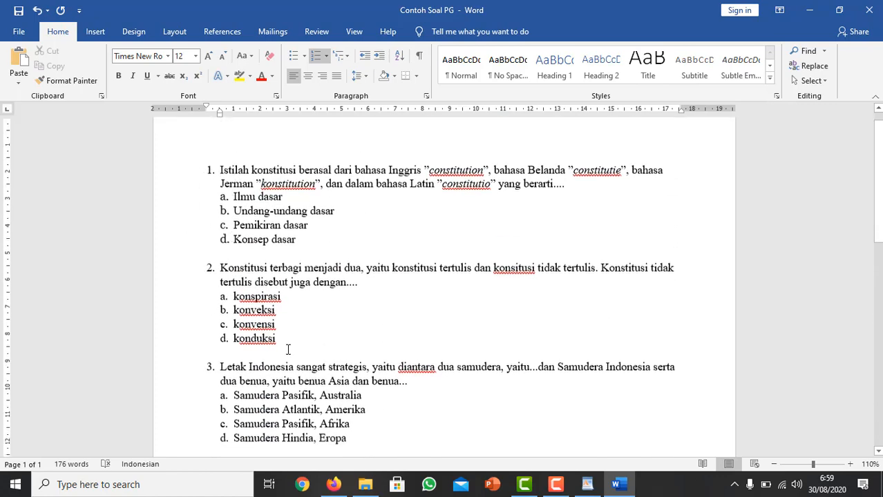
scroll(280, 358, down, 2)
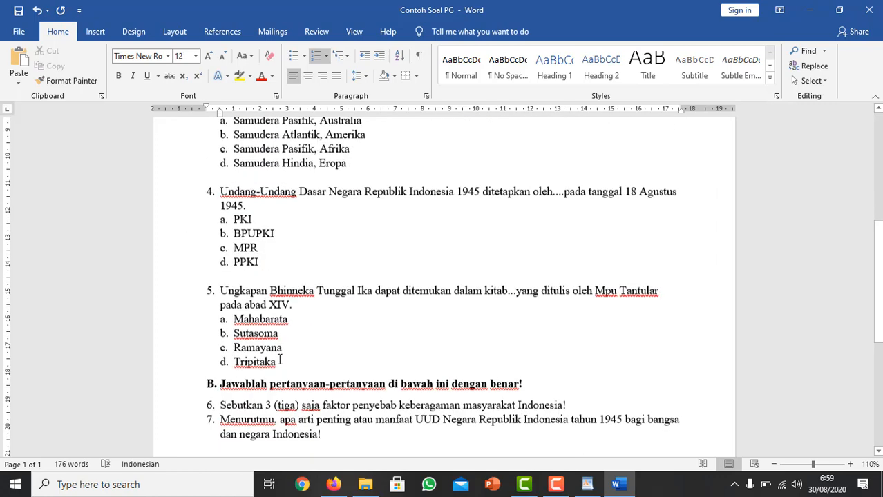
click(162, 388)
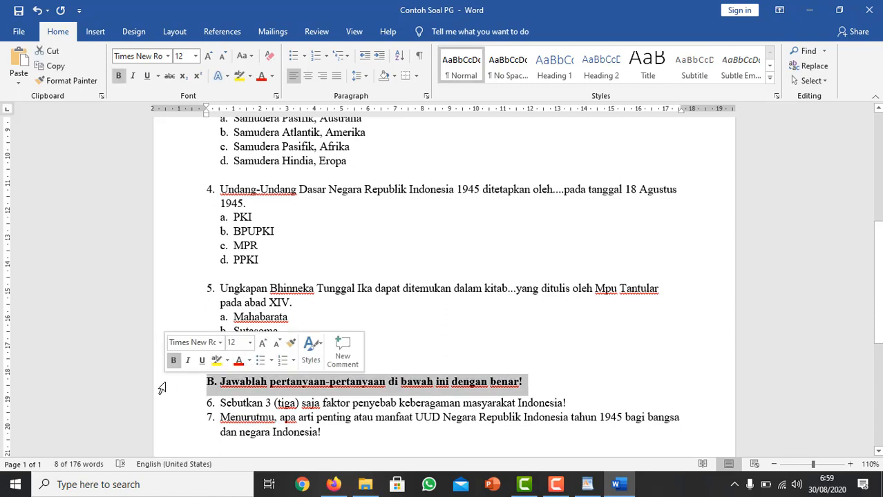
key(Delete)
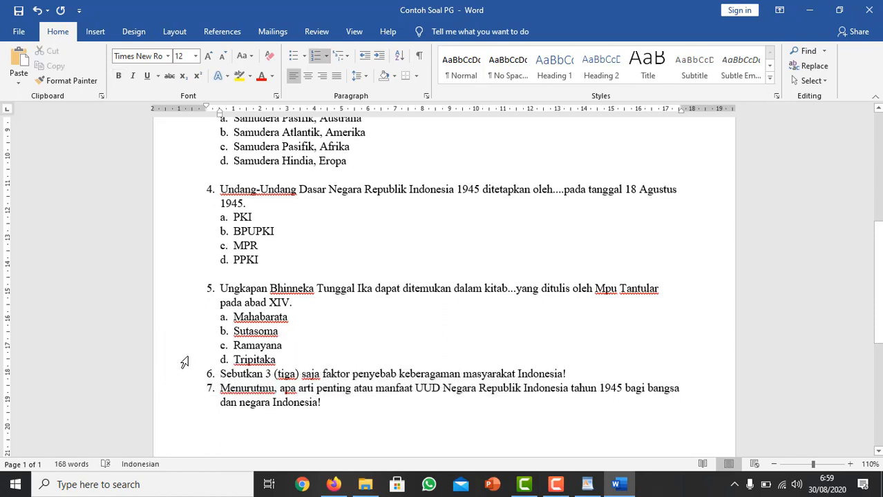
Insert a blank line between the last answer option of question 5 and question 6.
click(318, 360)
key(Return)
key(Return)
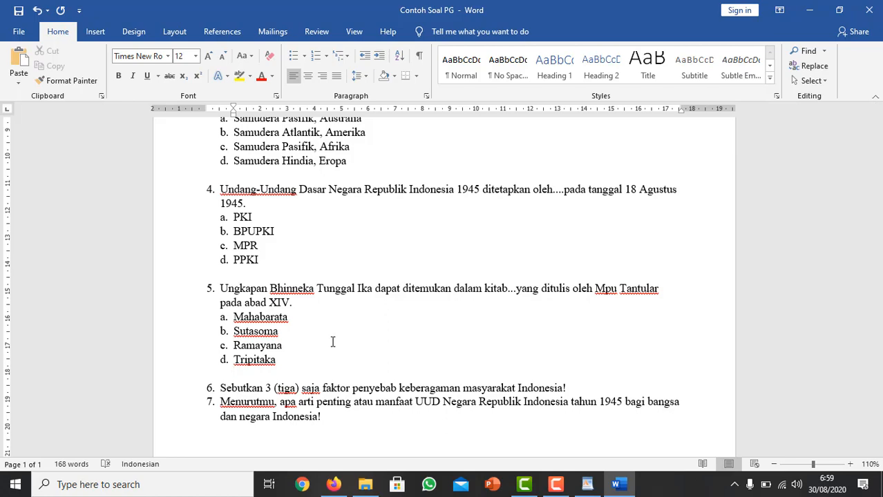
scroll(401, 283, up, 1)
scroll(401, 283, up, 2)
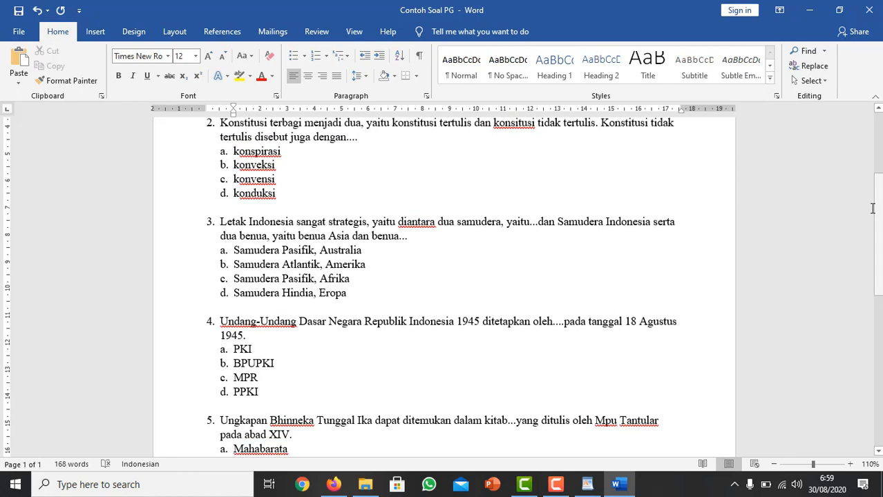
scroll(880, 201, up, 4)
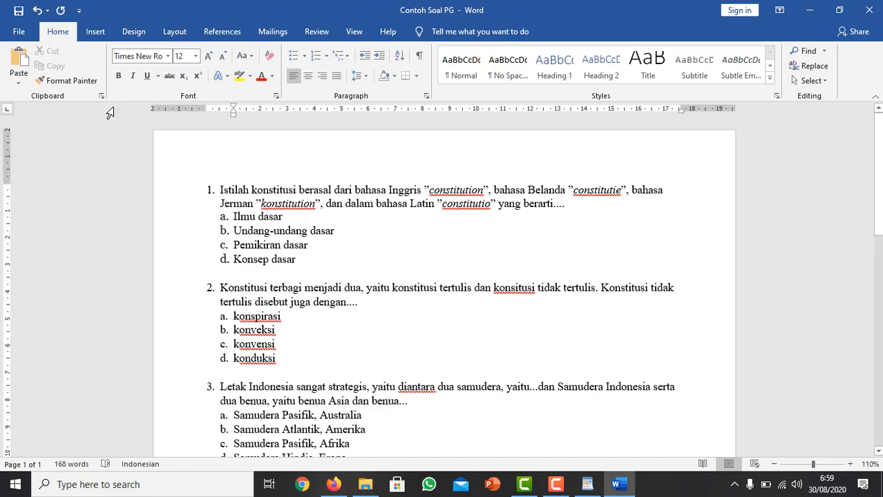
click(22, 38)
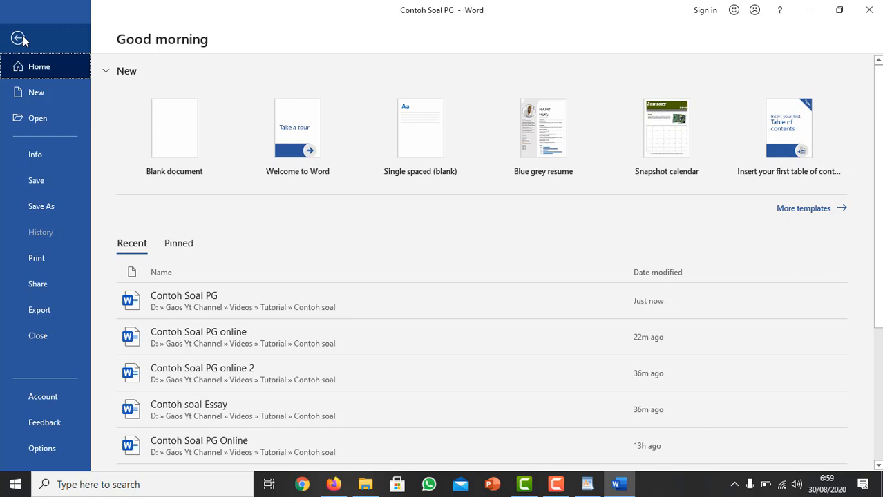
click(45, 209)
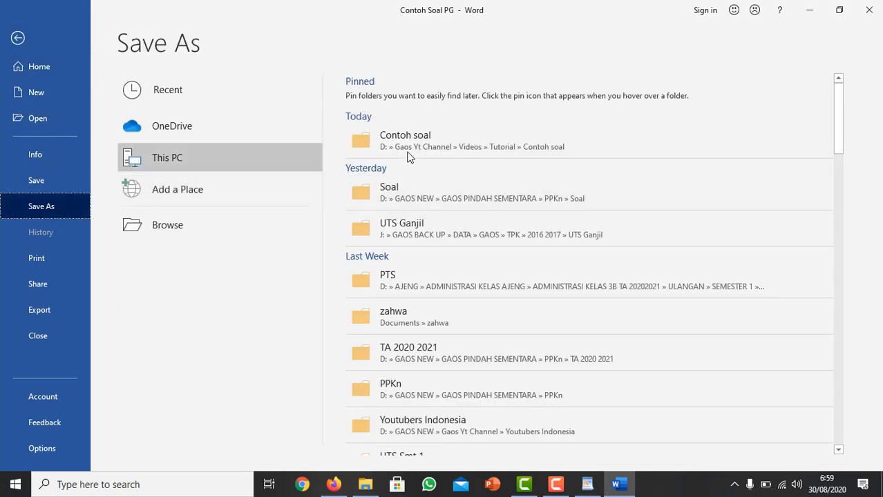
click(413, 138)
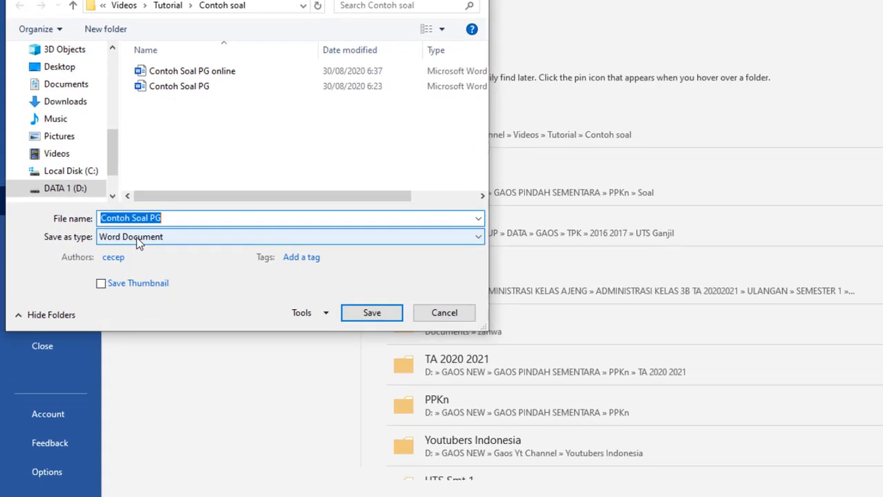
click(138, 237)
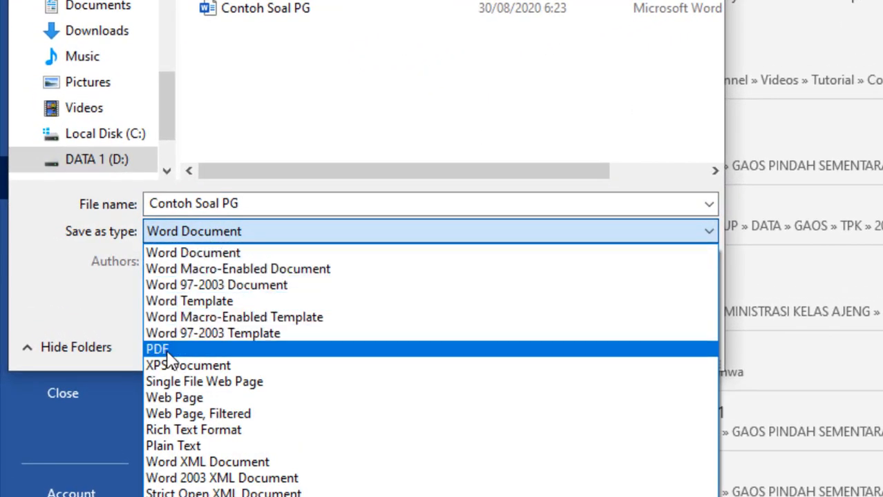
click(166, 350)
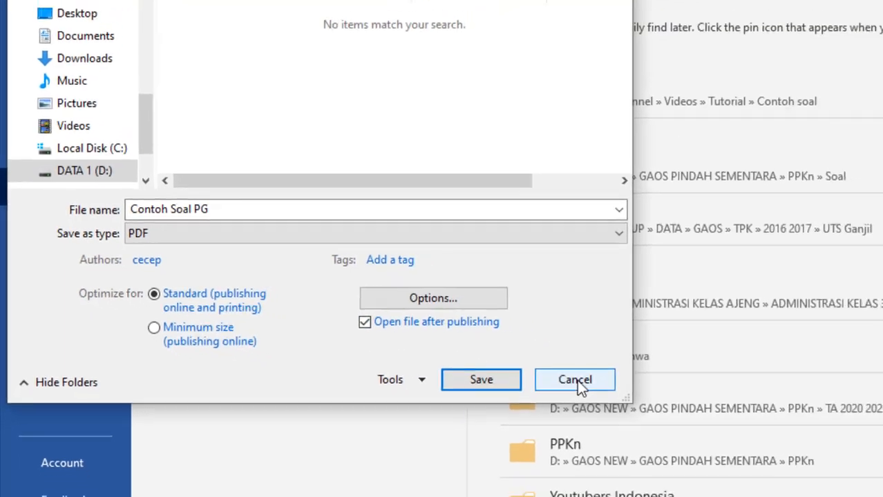
click(577, 380)
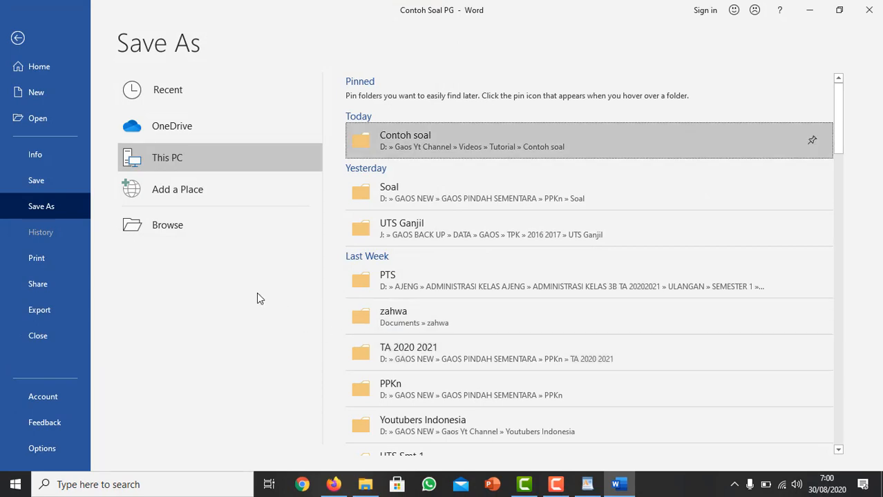
key(Escape)
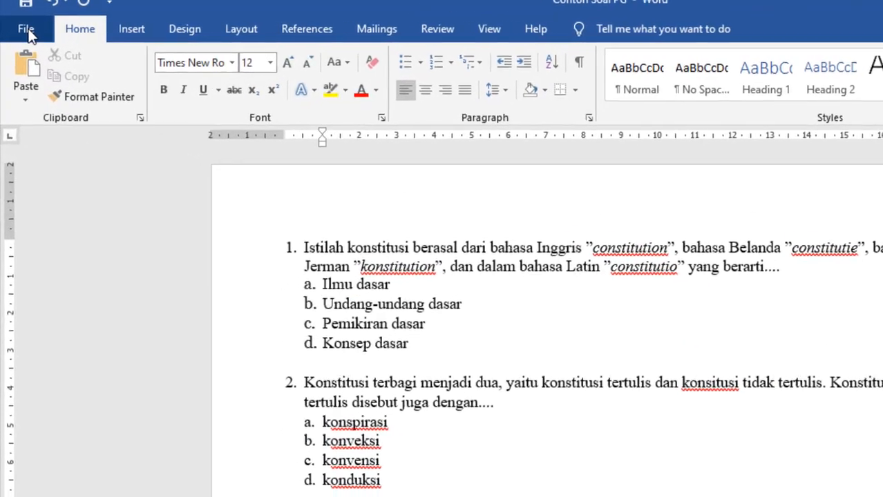
Save a PDF copy of the document as Contoh Soal PG in the Contoh soal folder and switch to that folder in File Explorer.
click(18, 31)
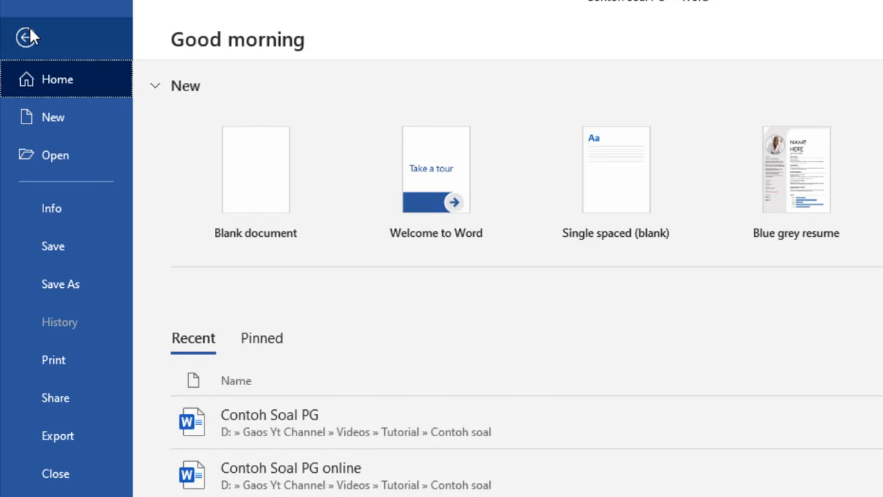
click(56, 286)
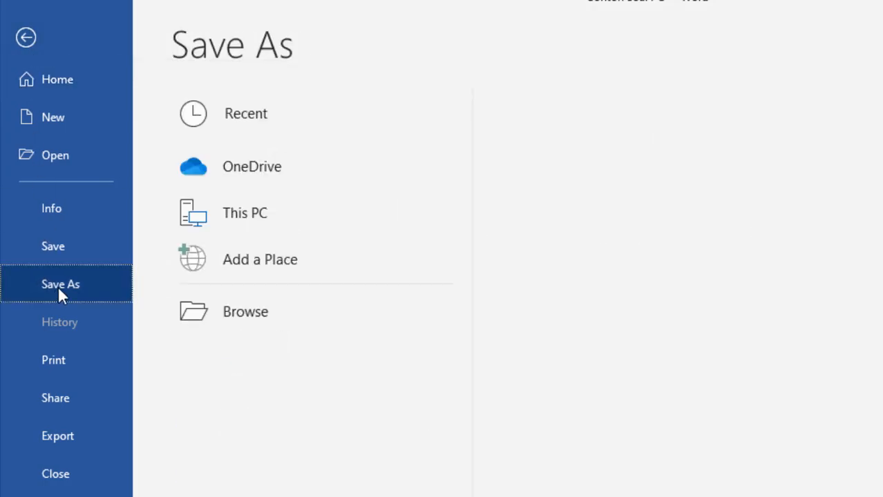
click(625, 186)
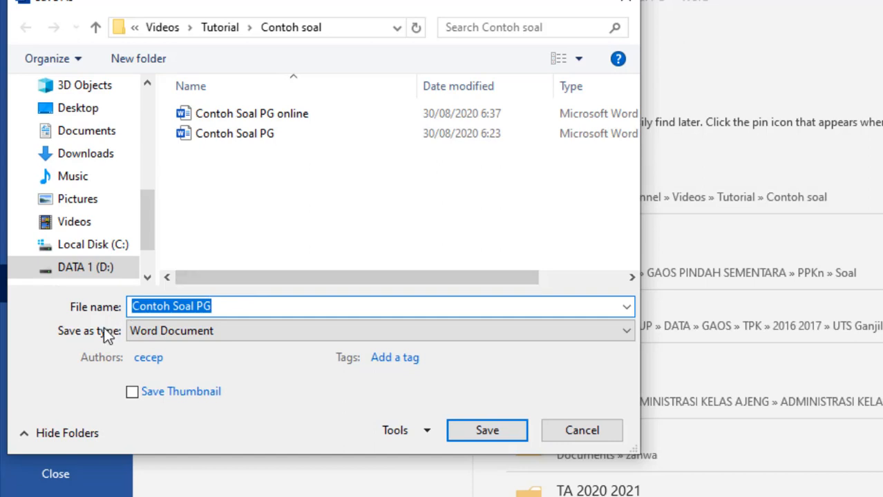
click(165, 333)
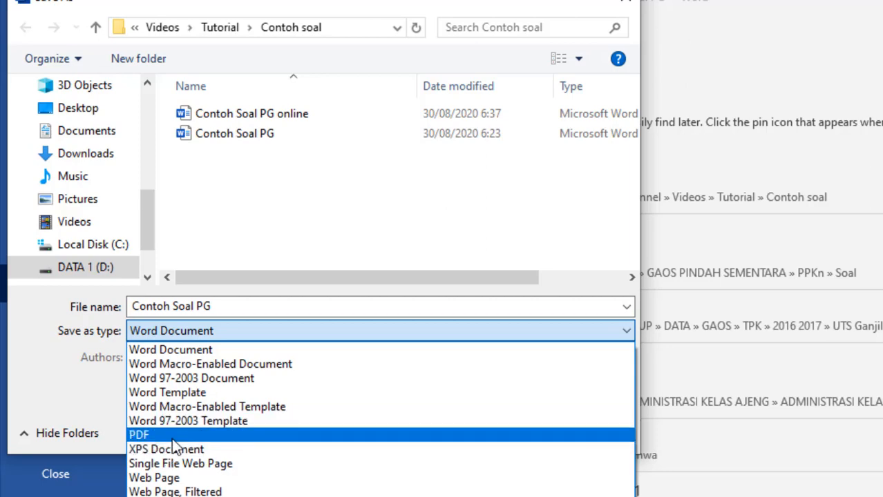
click(172, 436)
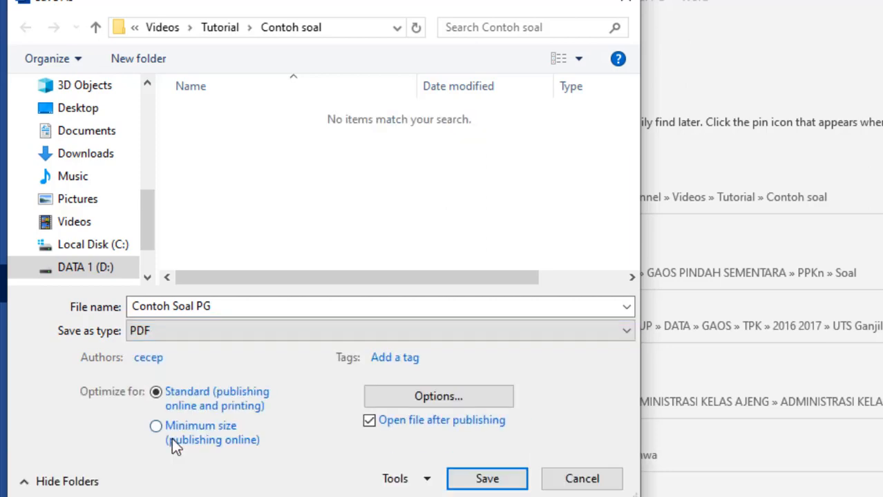
click(487, 480)
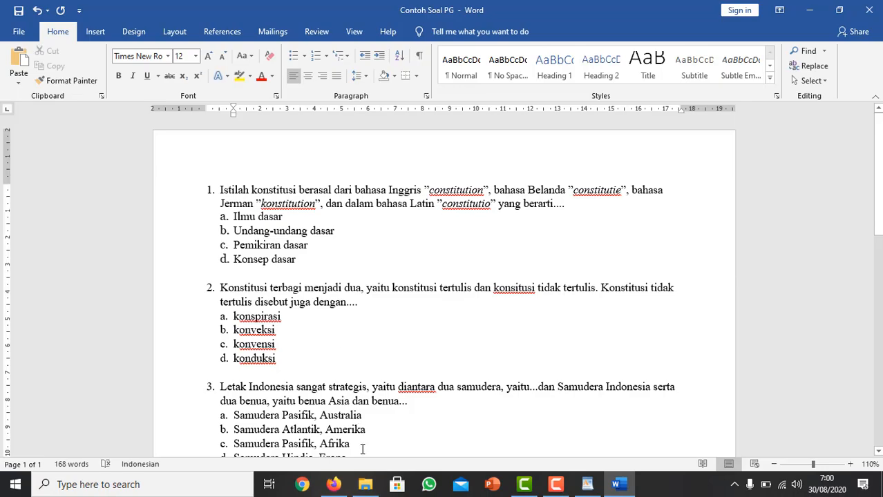
click(366, 486)
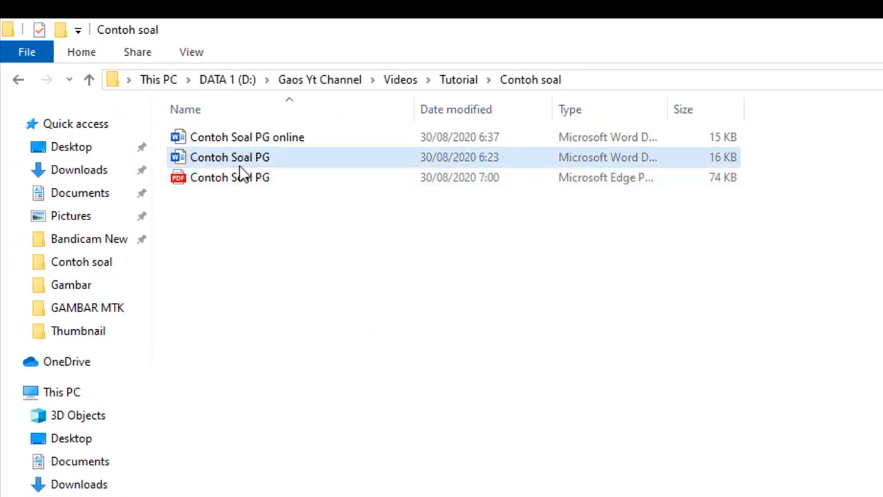
Upload the Contoh Soal PG PDF from the Contoh soal folder to the Soal Online folder in Google Drive and dismiss the upload notice.
click(241, 161)
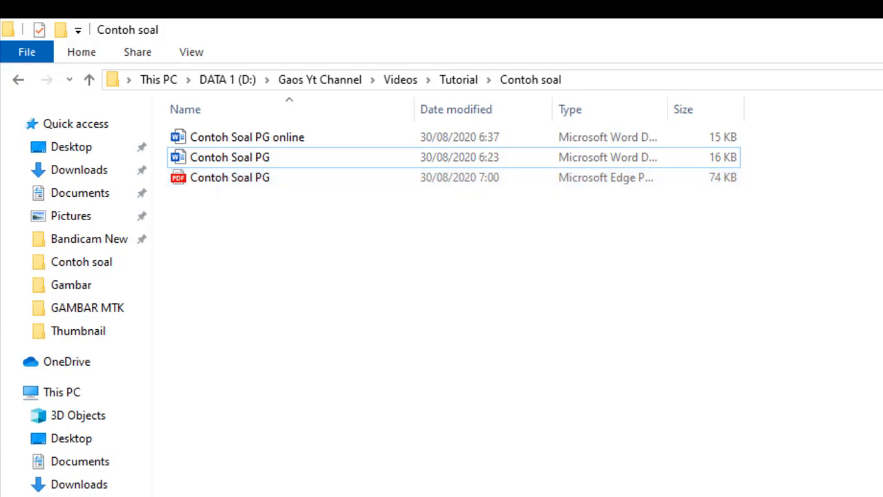
click(336, 484)
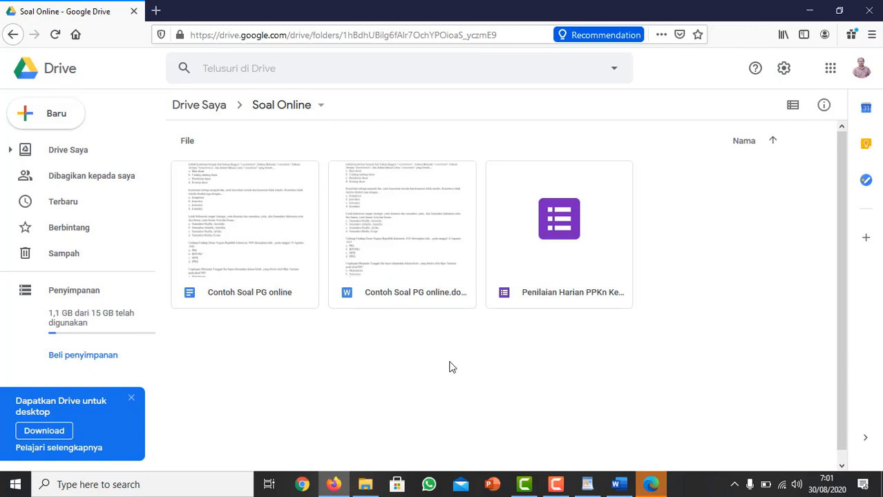
click(366, 484)
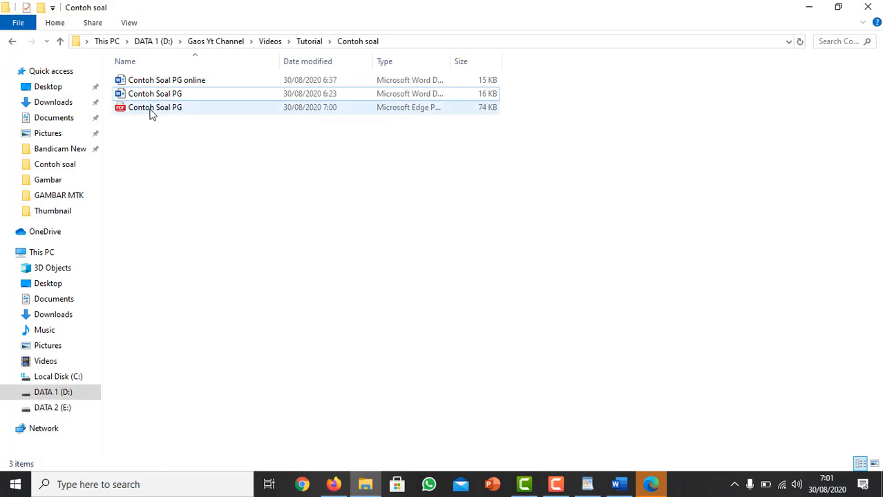
drag(152, 112, 419, 371)
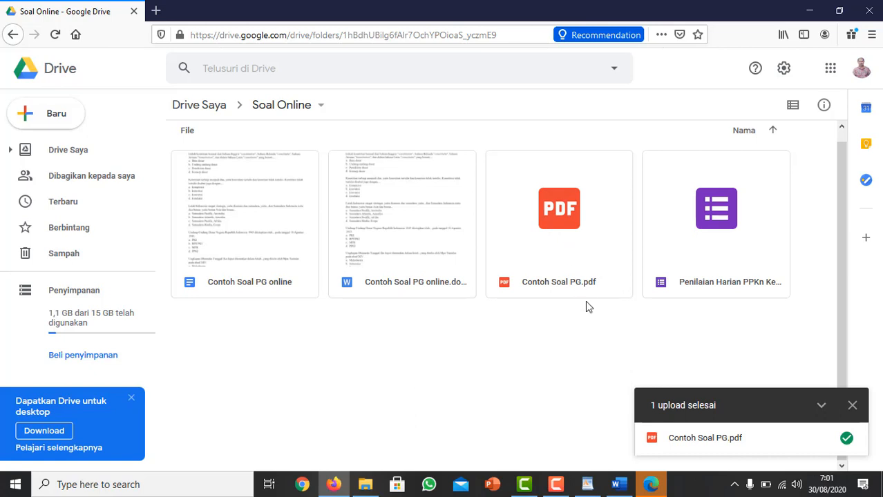
click(852, 406)
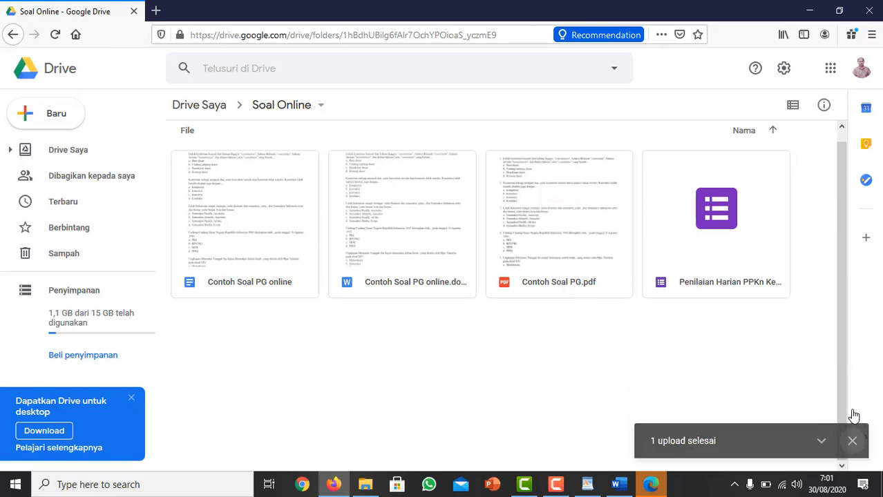
click(552, 268)
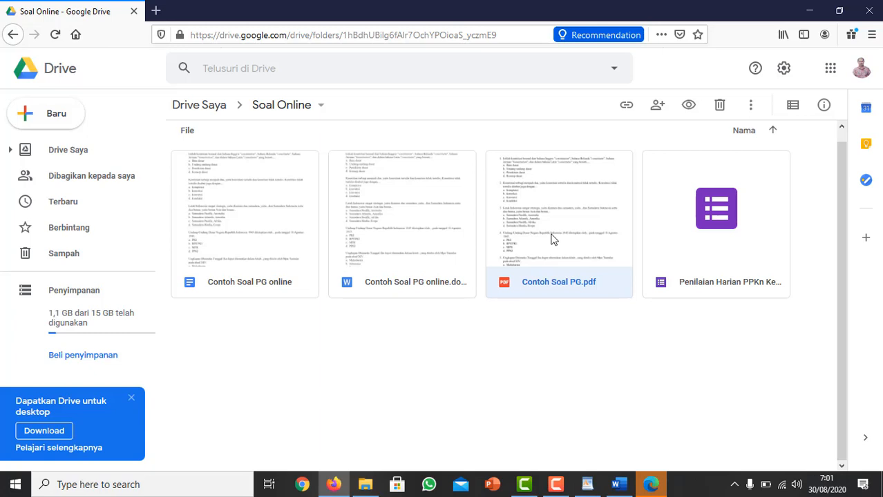
click(865, 242)
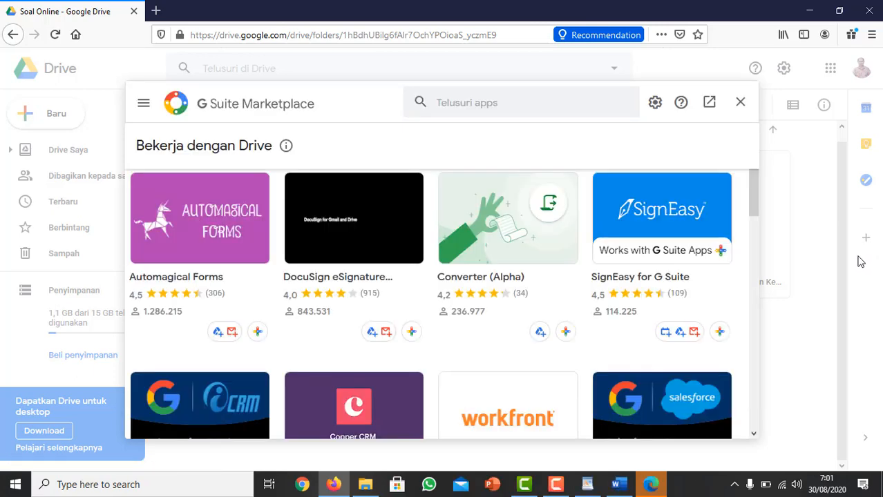
click(738, 103)
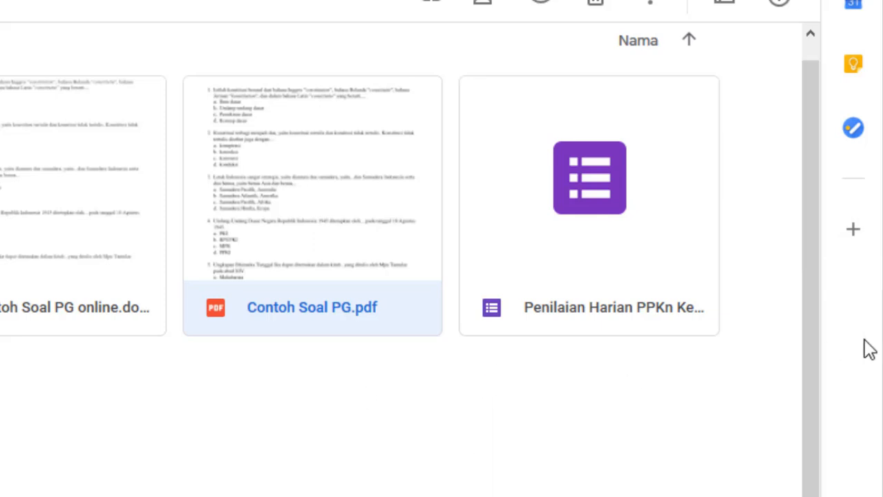
Install the Automagical Forms add-on from the G Suite Marketplace, allow it access to the Google account and close the marketplace.
click(857, 237)
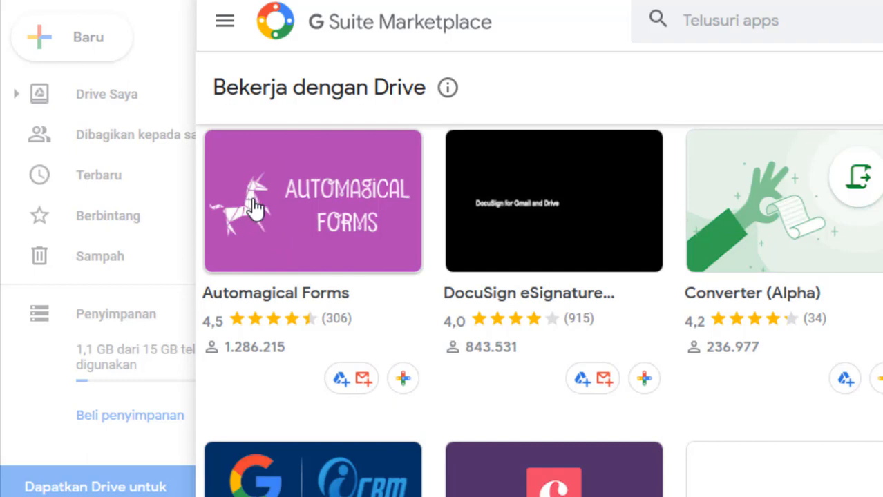
click(301, 224)
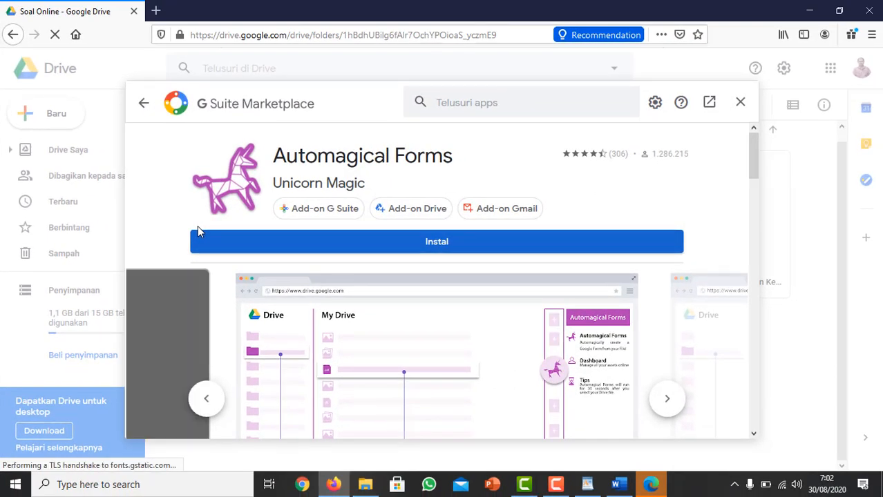
click(442, 250)
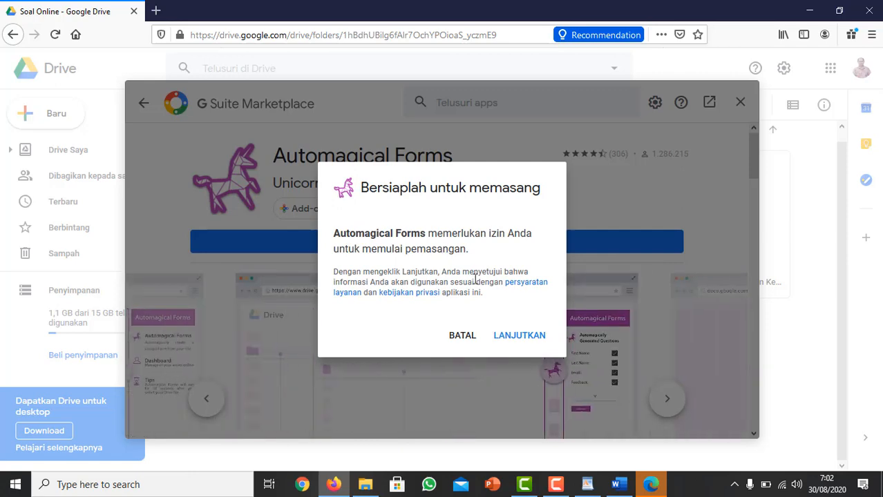
click(518, 336)
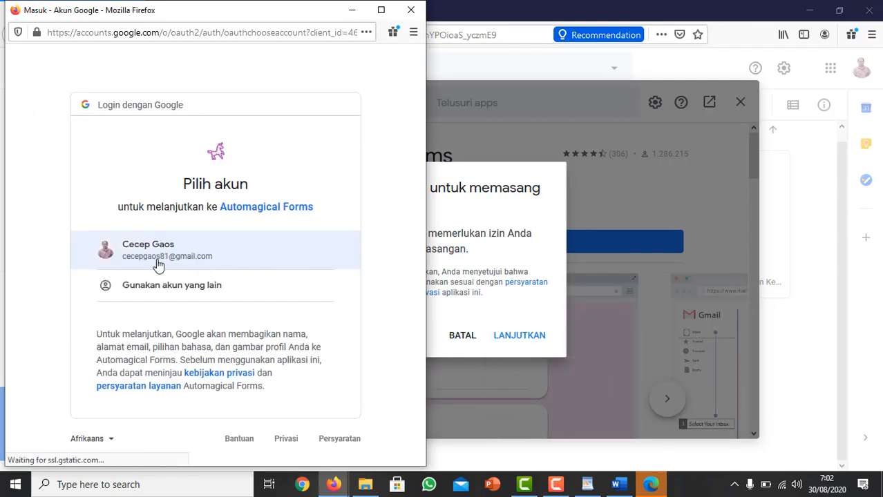
click(153, 262)
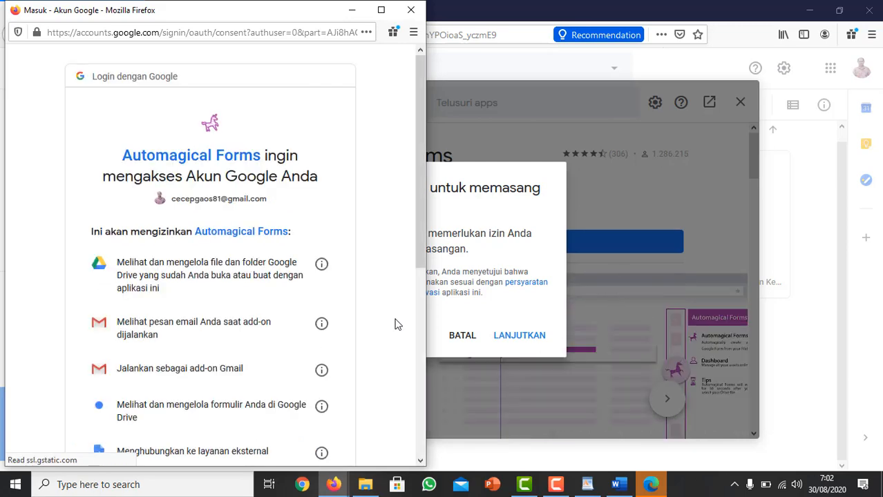
drag(419, 184, 445, 416)
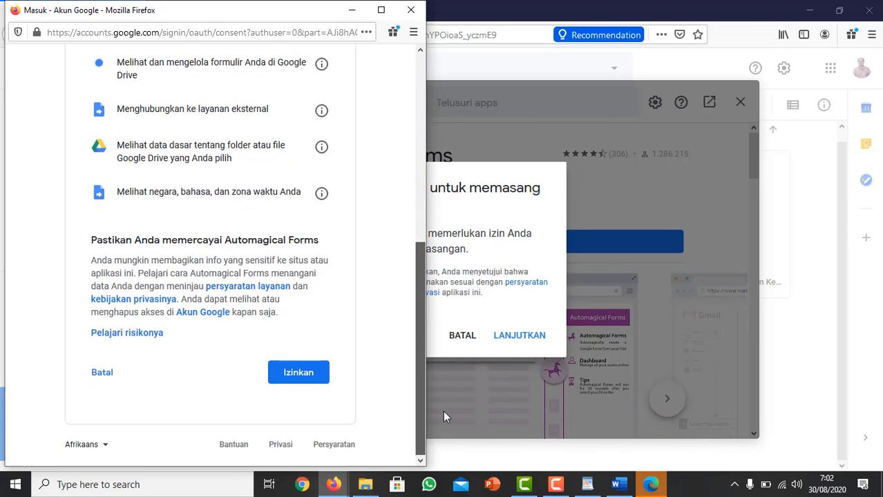
click(297, 373)
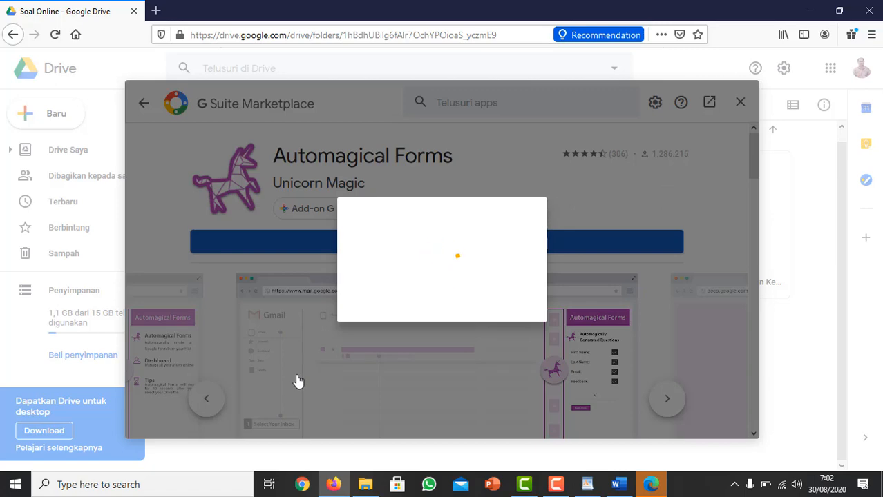
click(543, 385)
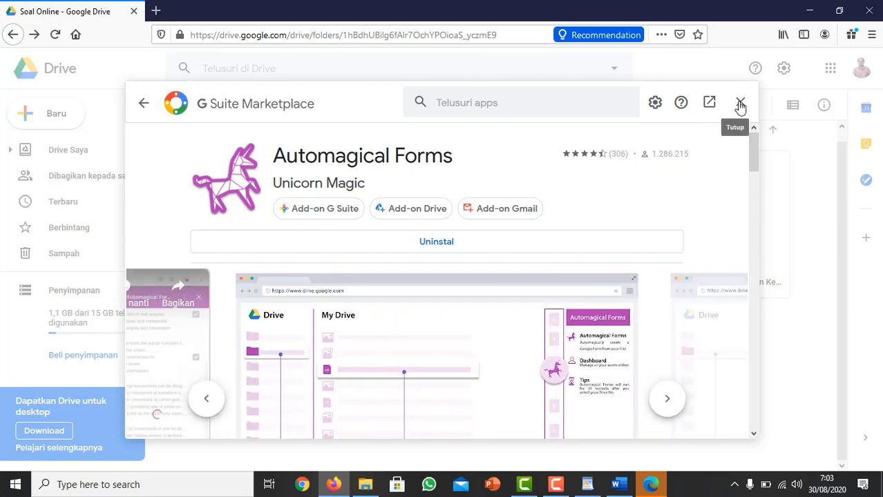
click(740, 104)
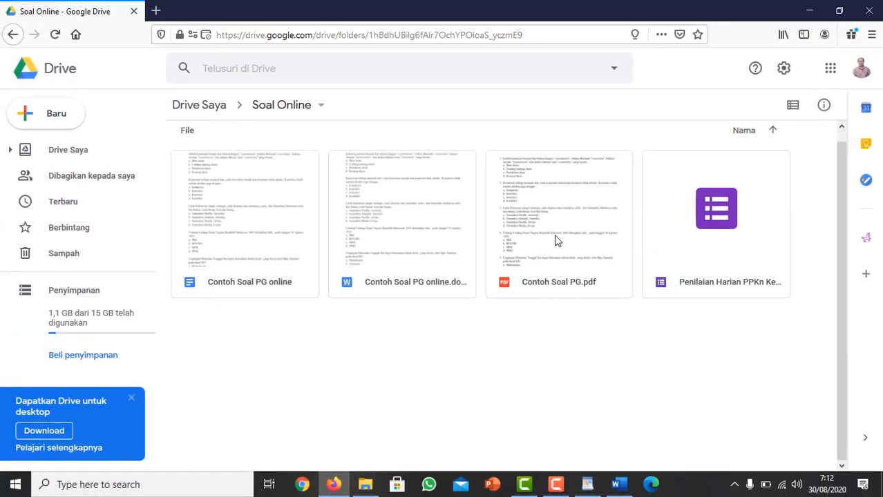
Generate questions automatically from Contoh Soal PG.pdf with the Automagical Forms add-on.
click(557, 238)
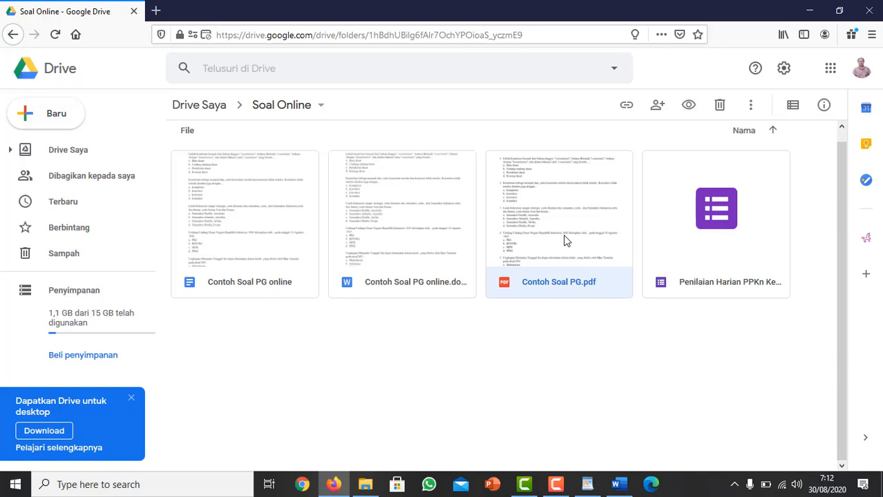
click(576, 330)
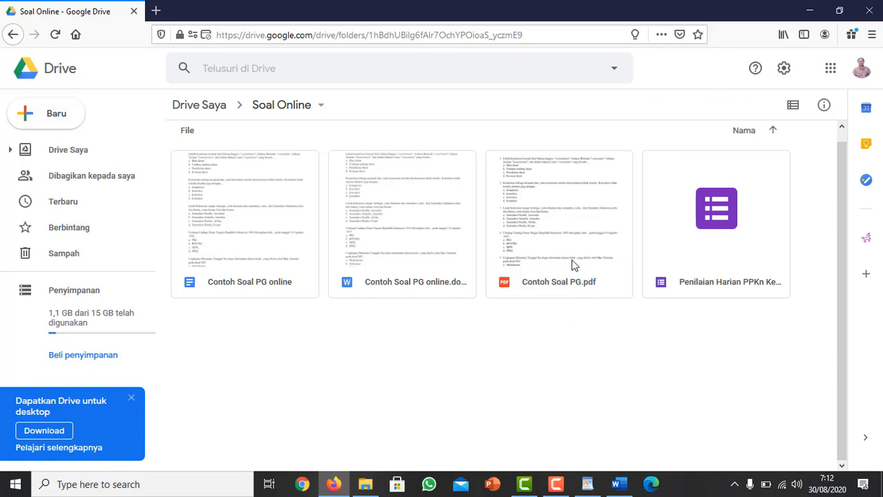
click(572, 260)
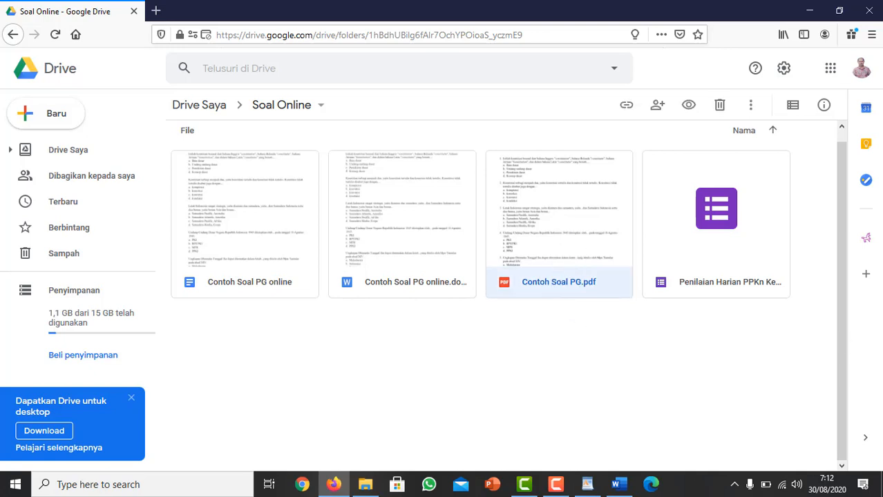
click(866, 240)
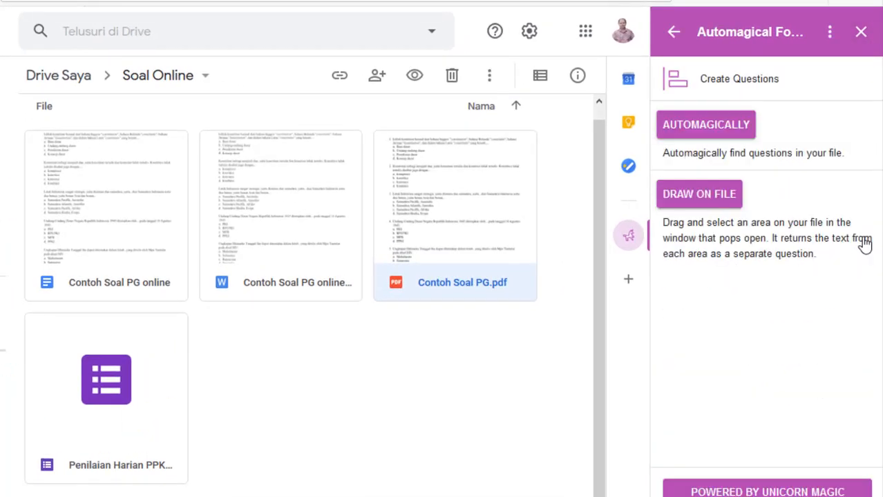
click(702, 131)
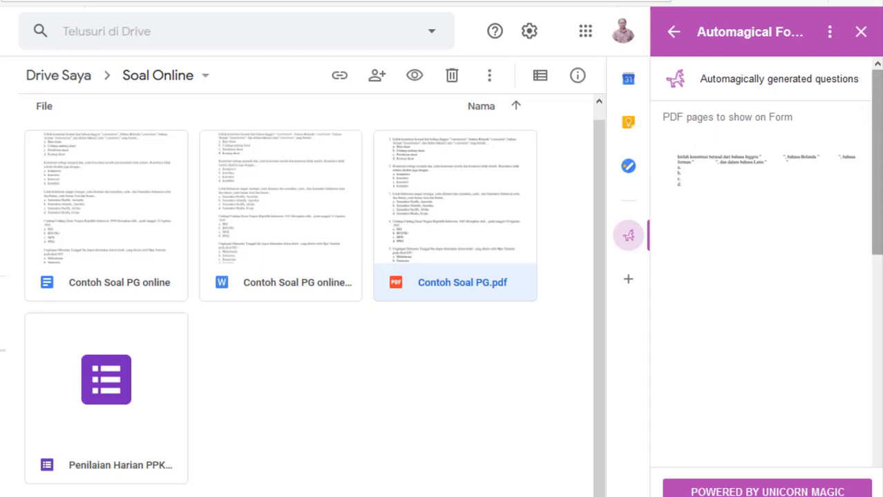
Expand the list to all generated questions, create a form from them and open the new form.
drag(878, 174, 879, 442)
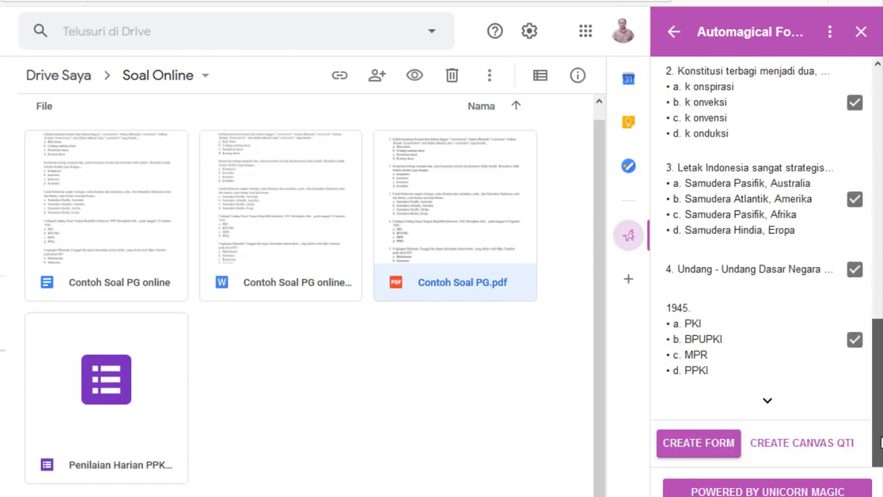
click(771, 404)
drag(881, 352, 878, 450)
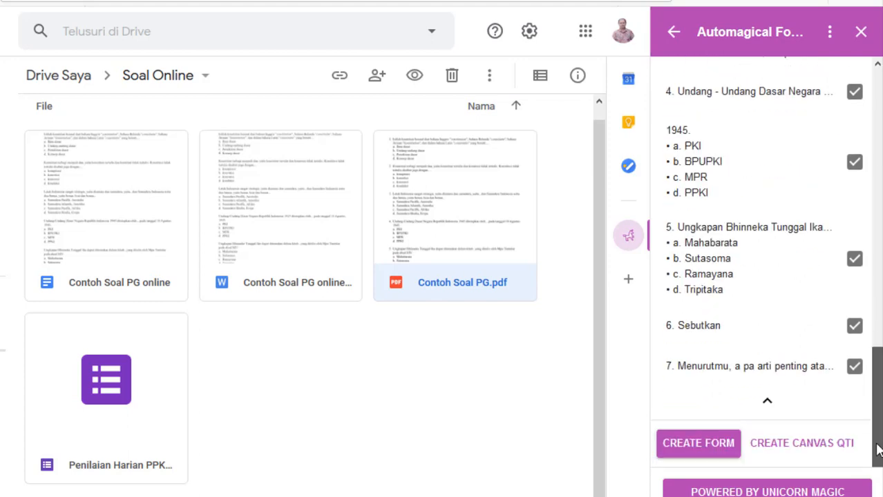
click(701, 445)
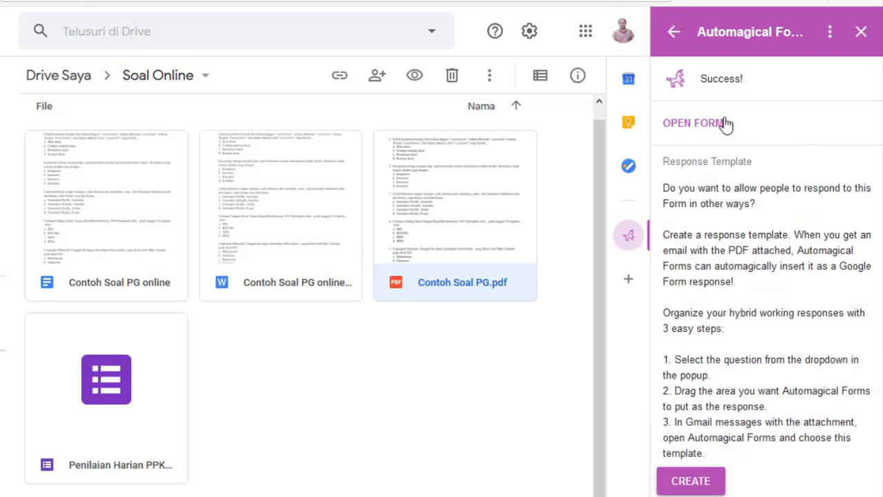
click(691, 126)
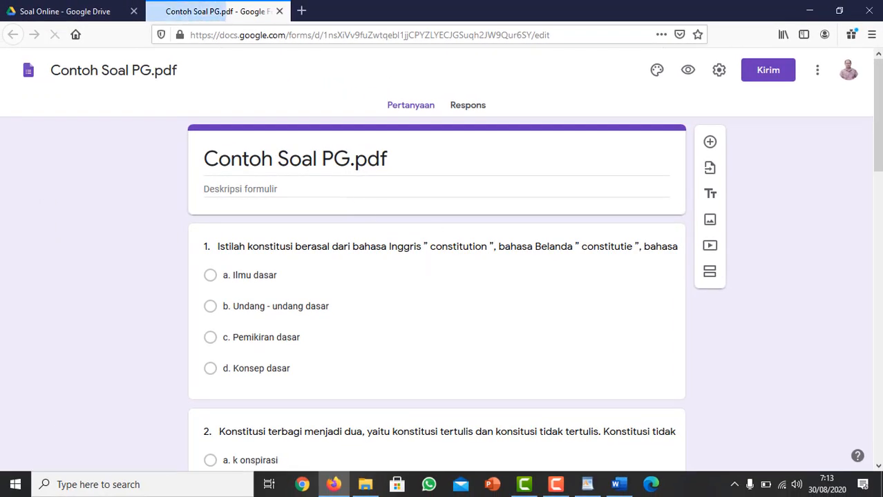
Look over the imported questions and replace the form title with "Penilaian Harian PPKn Kelas 7 Bab 1".
drag(878, 136, 878, 211)
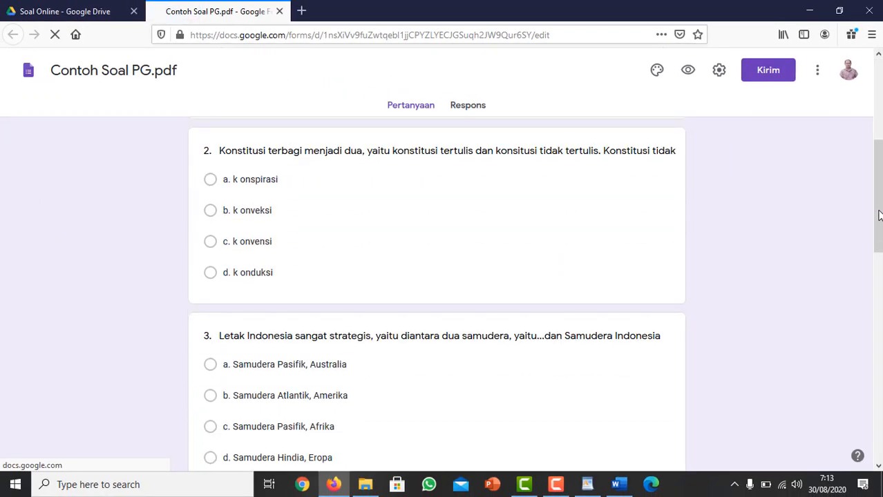
mouse_move(878, 124)
mouse_down()
mouse_move(878, 421)
mouse_move(879, 121)
mouse_up()
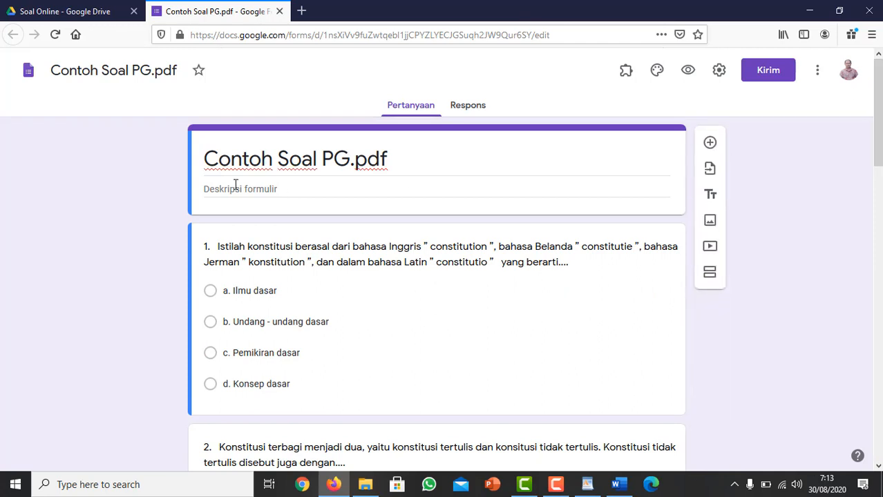
click(207, 157)
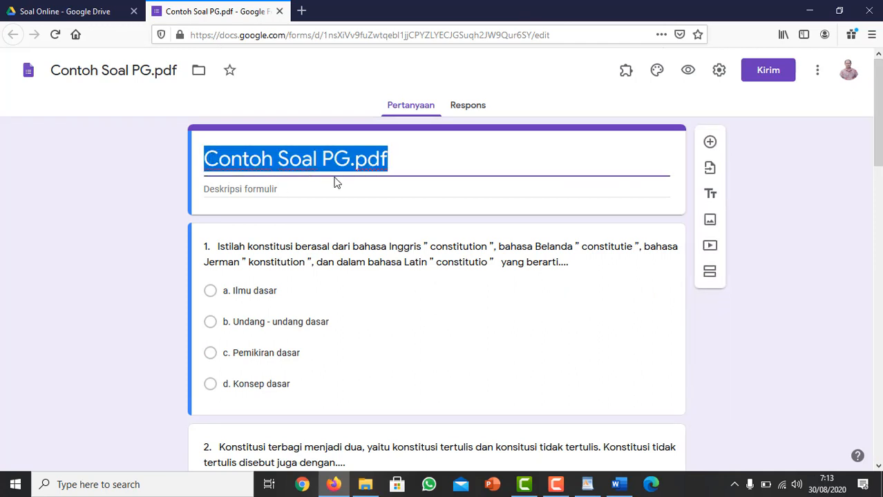
text(Penilaian)
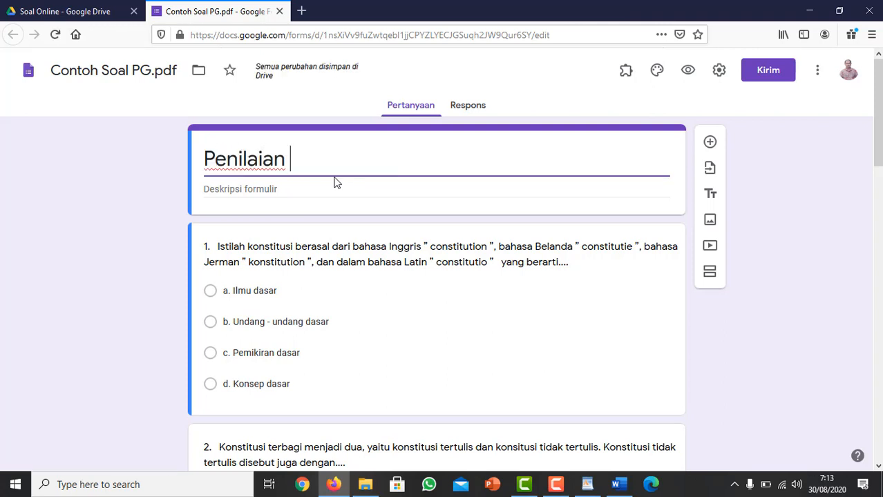
text( J)
key(BackSpace)
text(Haria)
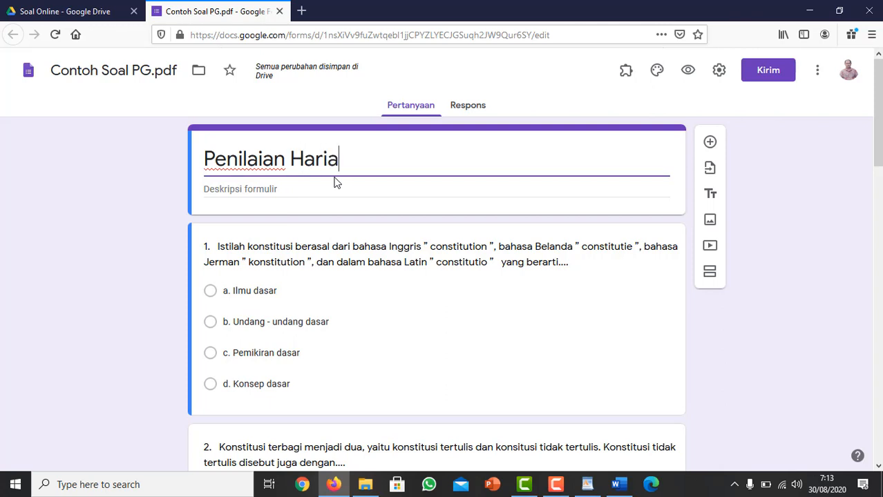
text(n PPKn K)
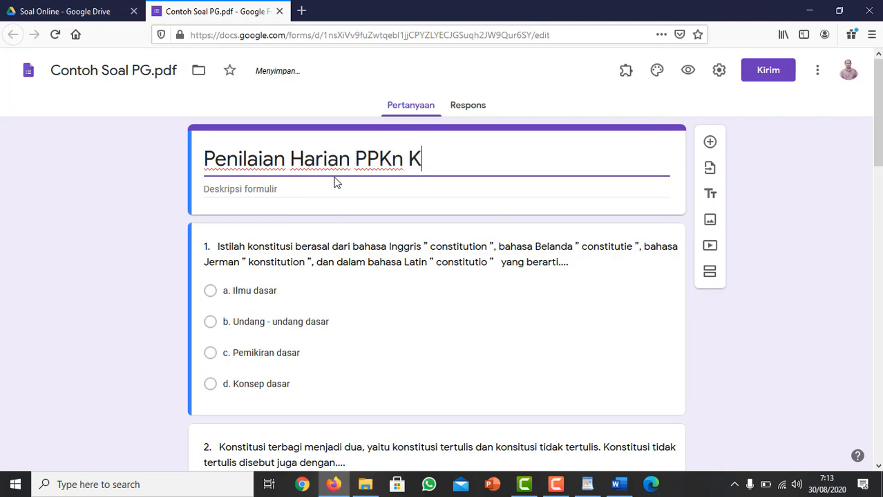
text(elas 7 Bab 1)
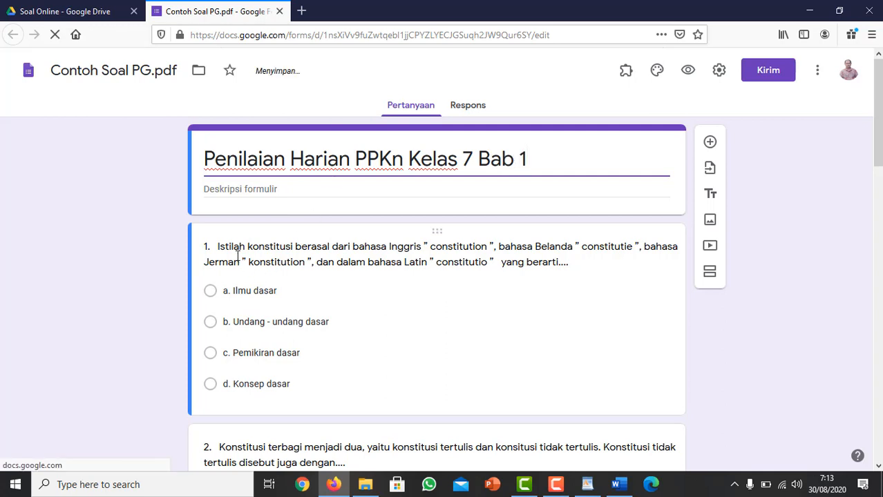
Add a required short-answer question titled "Nama Siswa" directly above question 1.
click(710, 143)
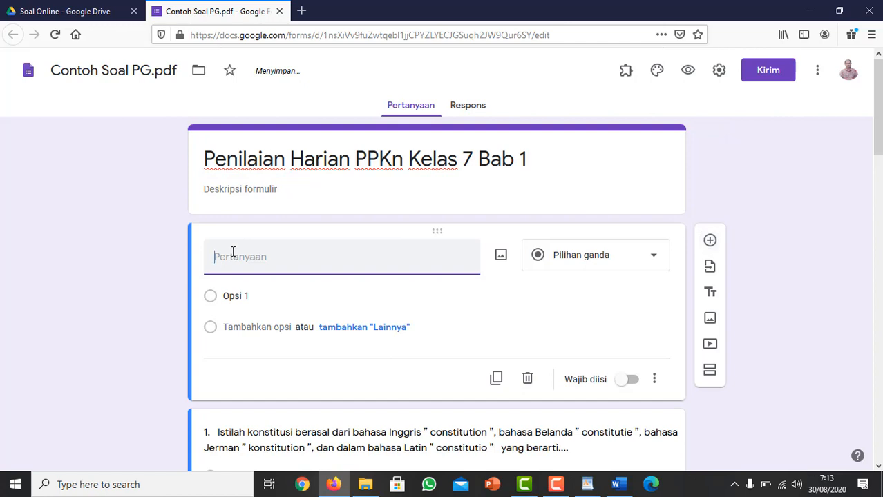
text(Nama Siswa)
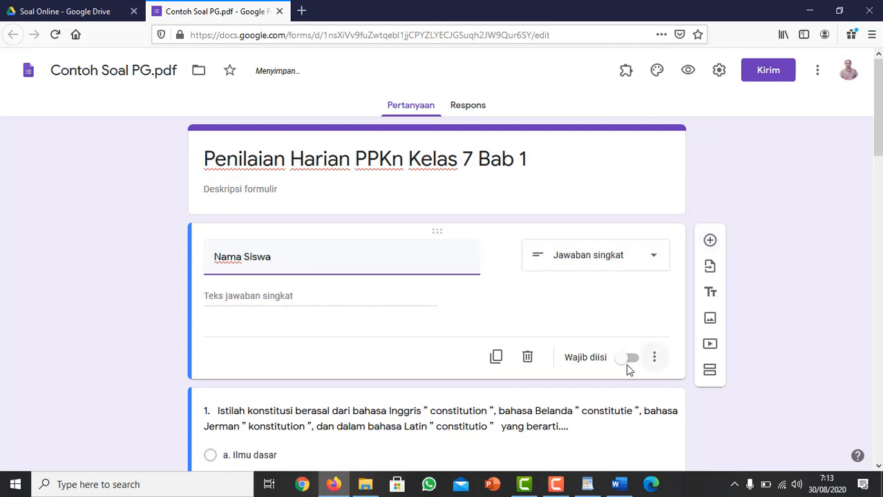
click(629, 359)
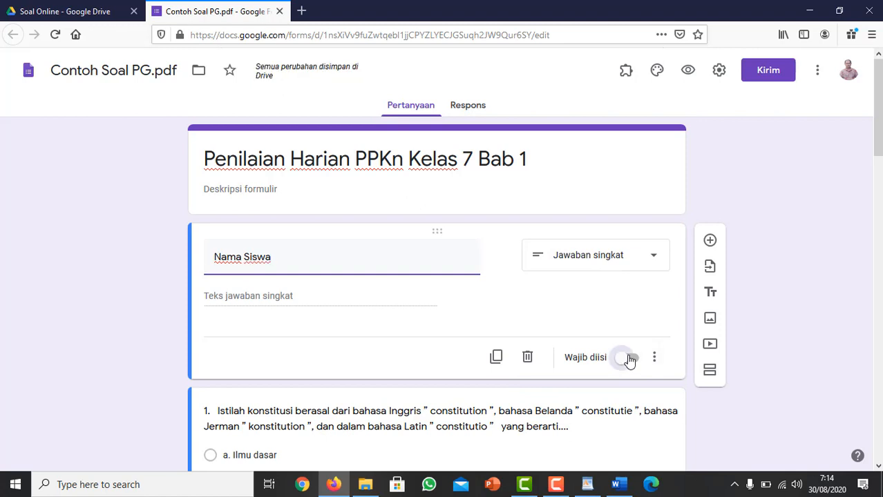
Add a question titled "Kelas" below Nama Siswa and set its type to checkboxes (Kotak Centang).
click(711, 242)
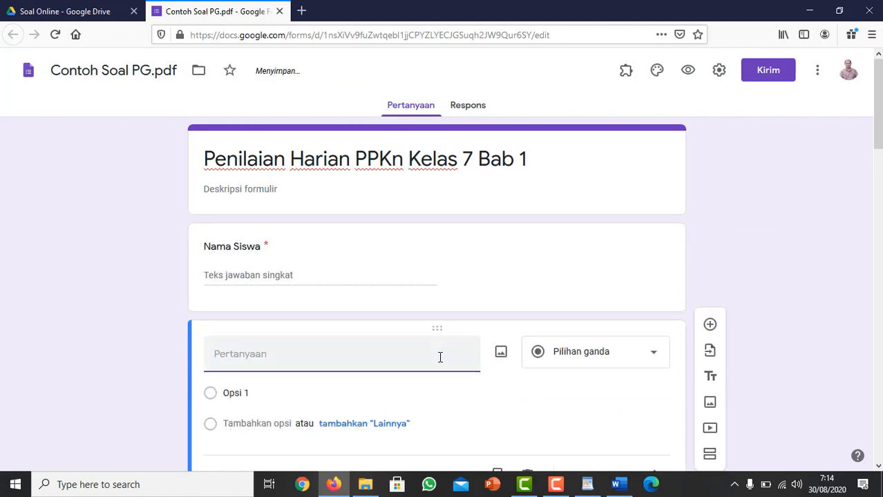
text(Kelas)
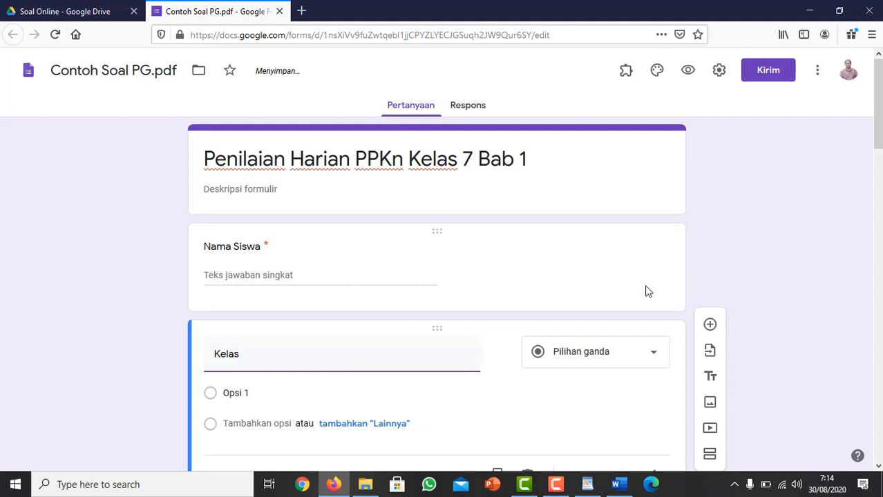
click(622, 361)
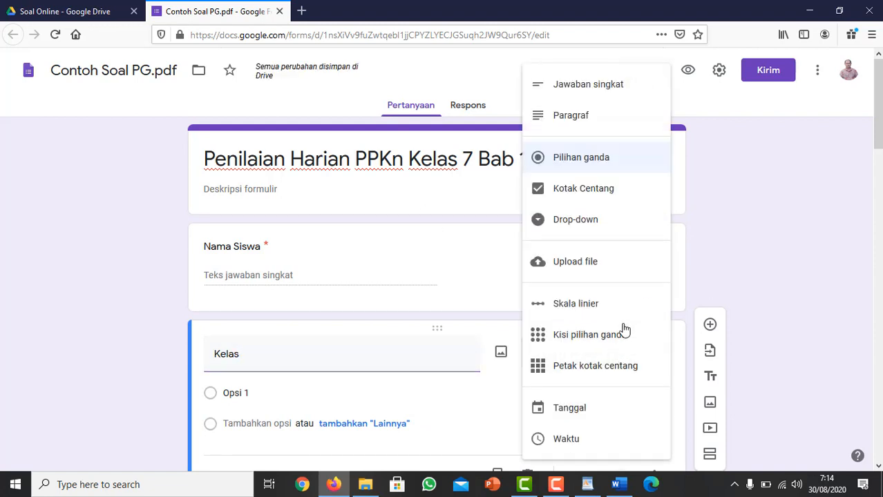
click(588, 91)
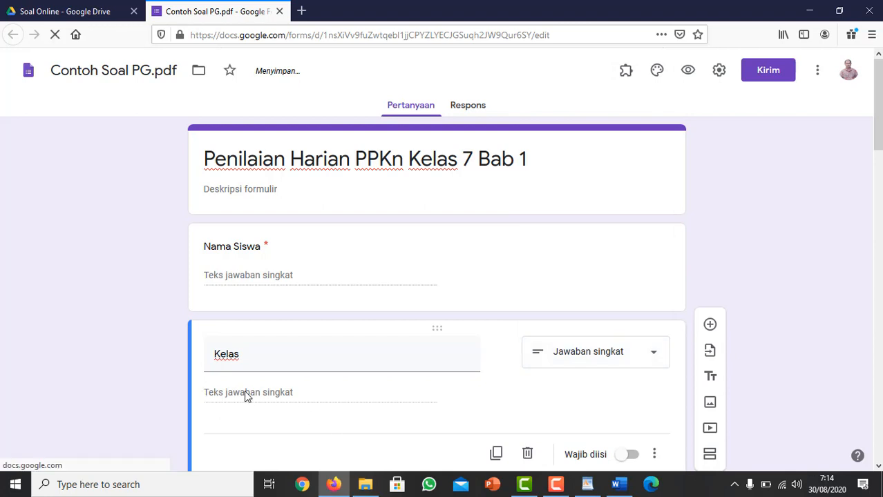
scroll(227, 404, down, 2)
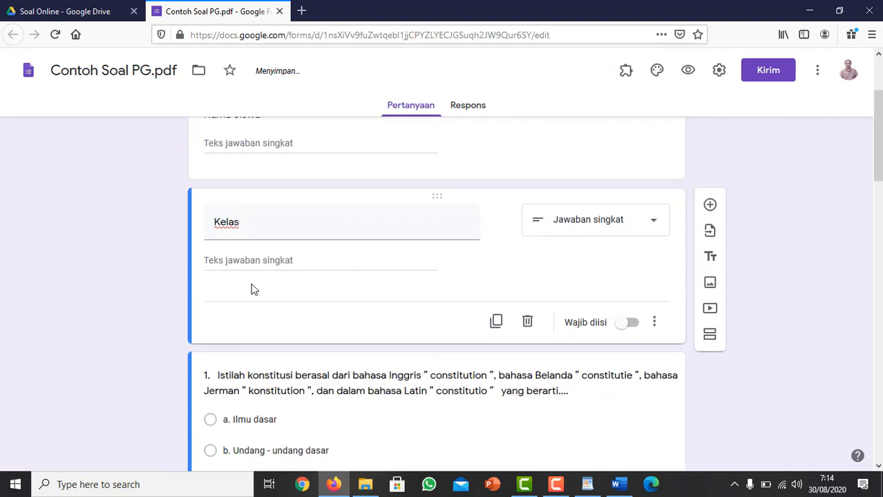
click(621, 226)
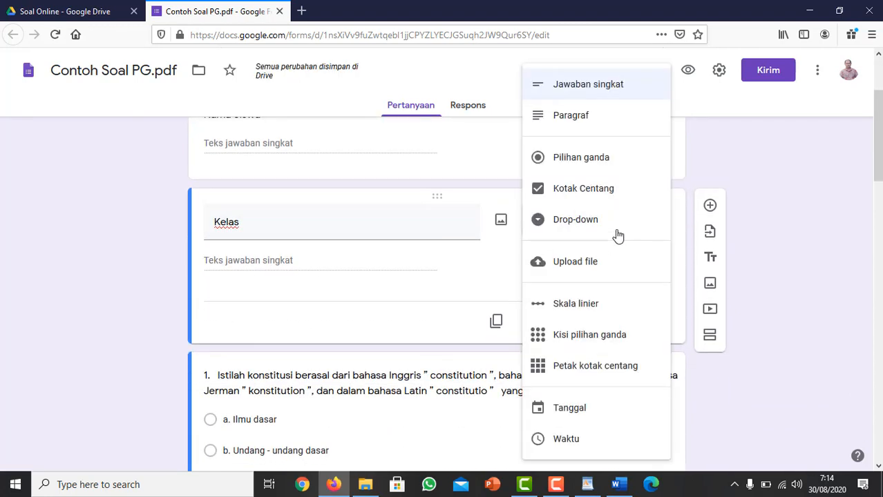
click(578, 191)
Give the Kelas question the options 7A, 7B and 7C and make it required.
click(245, 261)
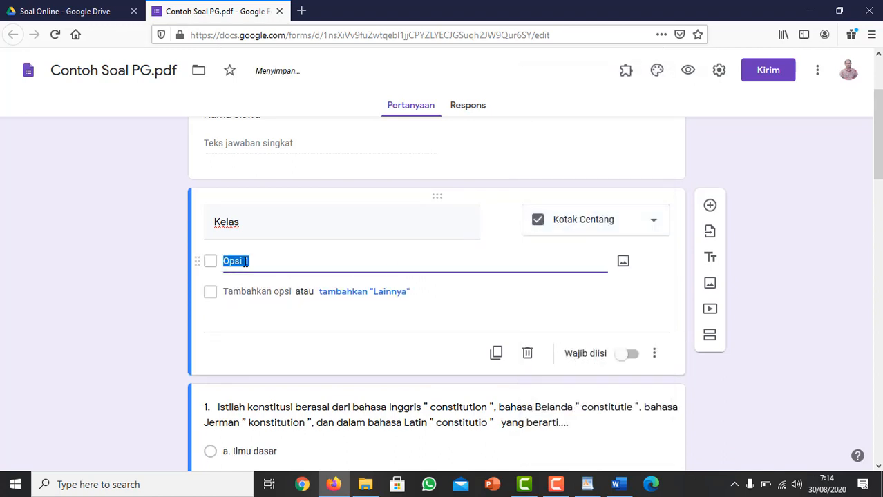
text(7A)
key(Return)
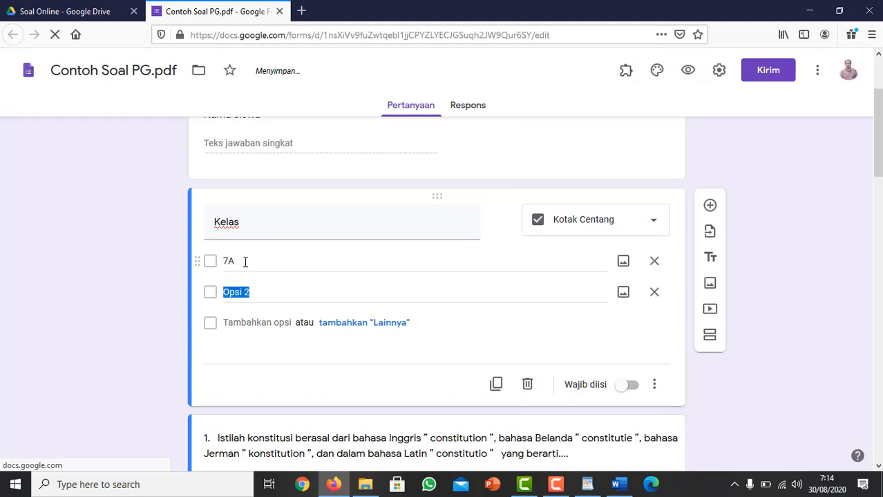
text(7b)
key(Return)
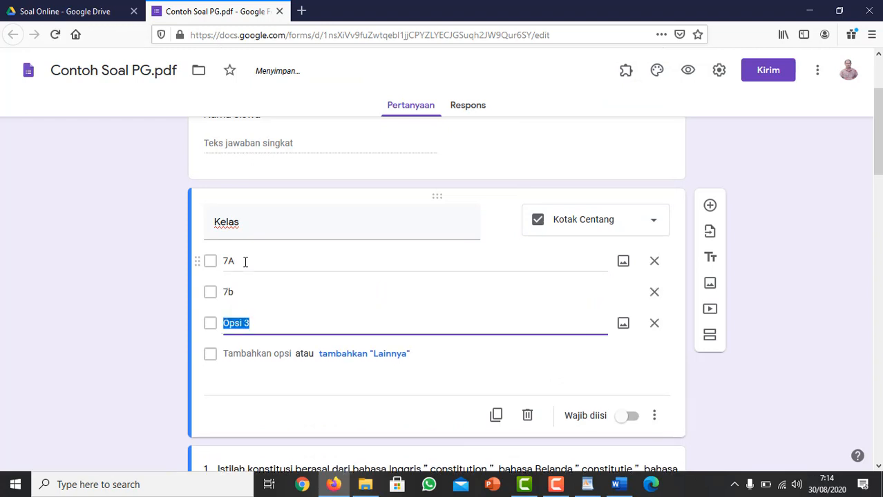
text(7C)
double_click(238, 292)
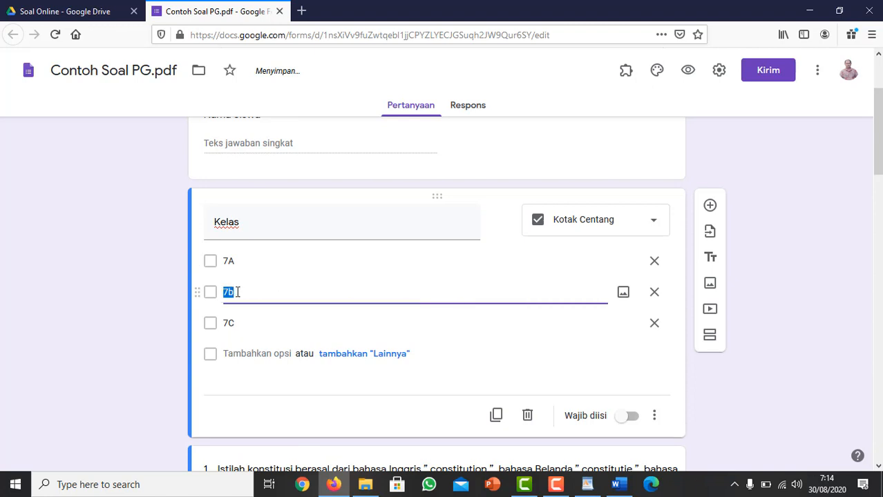
key(BackSpace)
text(B)
click(625, 418)
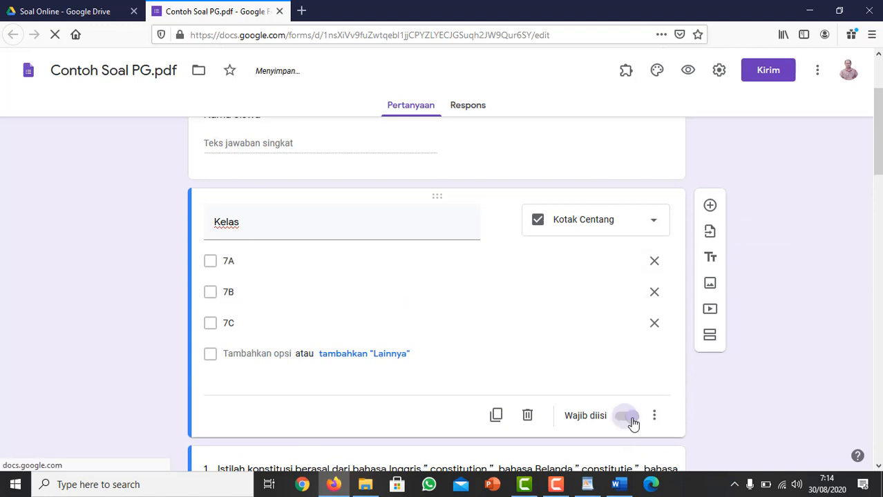
Add a required short-answer question titled "Sekolah" below the Kelas question.
click(709, 206)
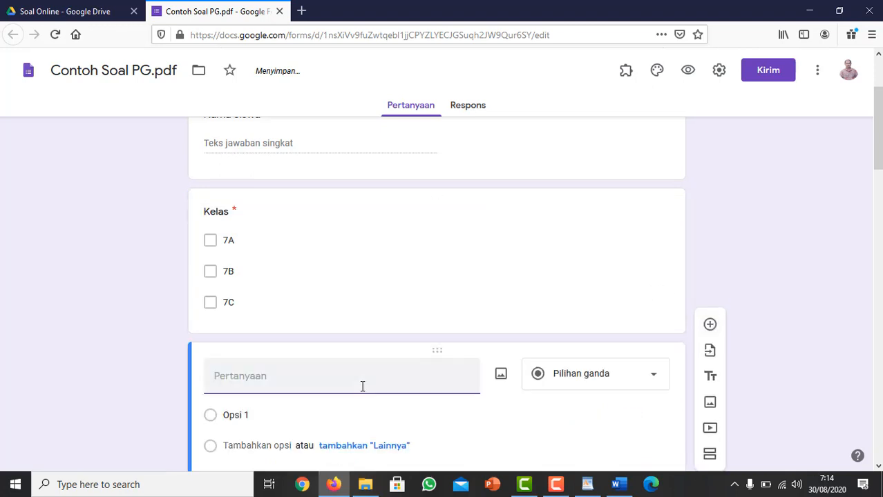
text(Sekolah)
click(630, 367)
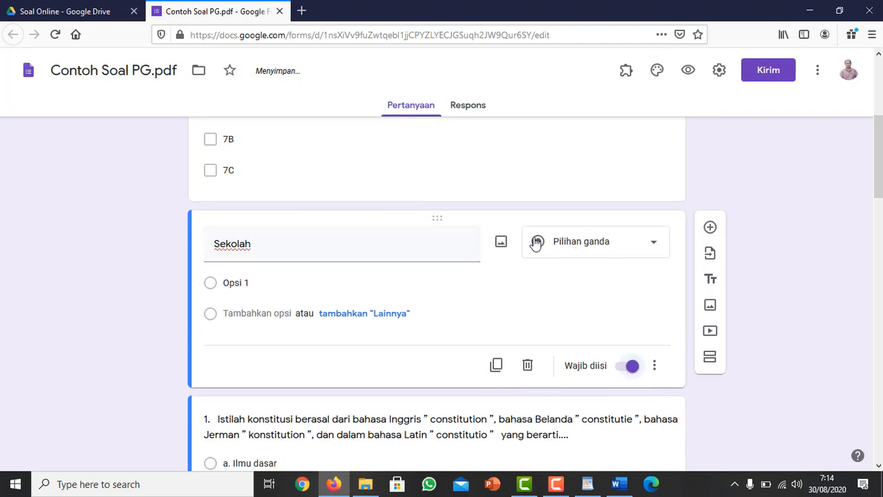
click(579, 242)
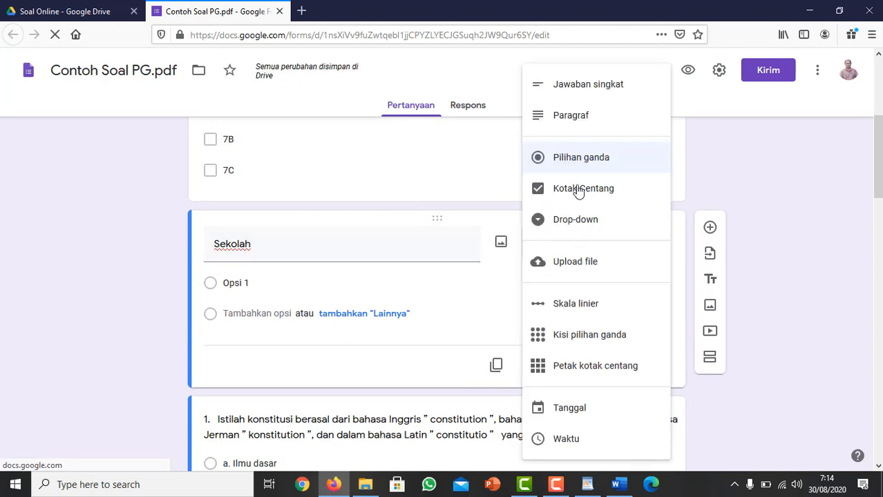
click(592, 103)
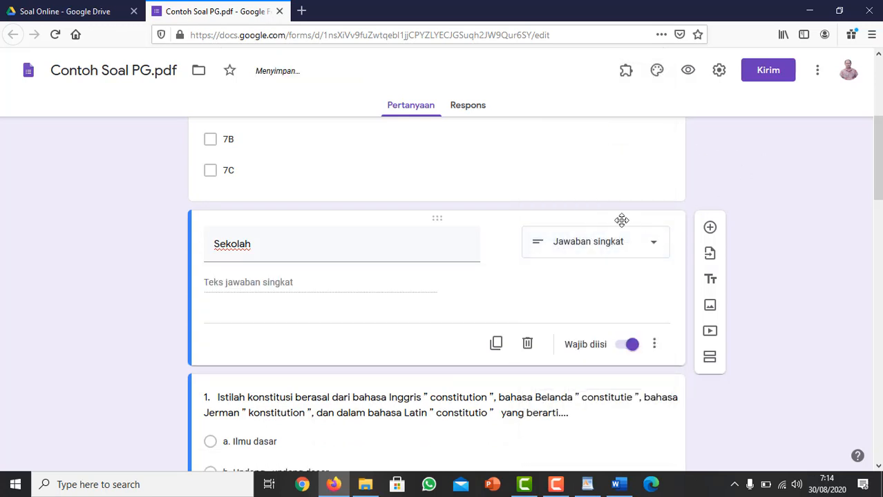
scroll(305, 245, down, 3)
scroll(231, 245, up, 3)
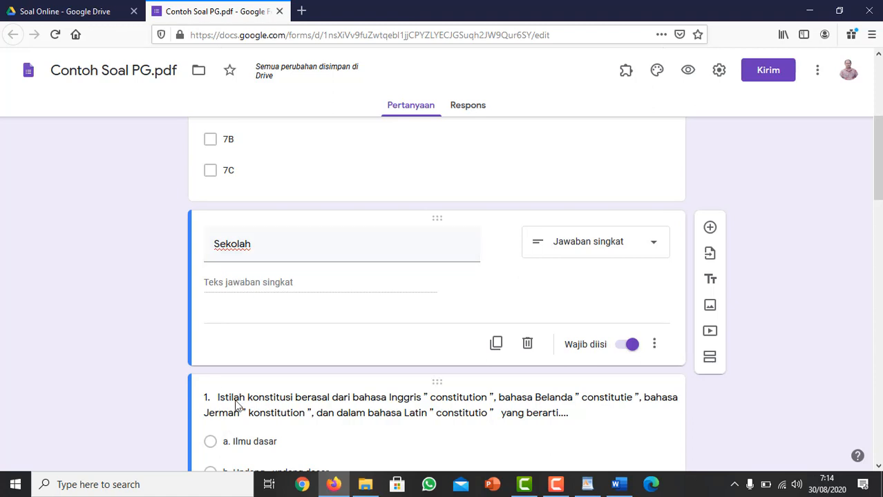
Insert a title block between Sekolah and question 1 with a heading beginning "A. Pilihlah jawaban yang".
scroll(241, 391, down, 2)
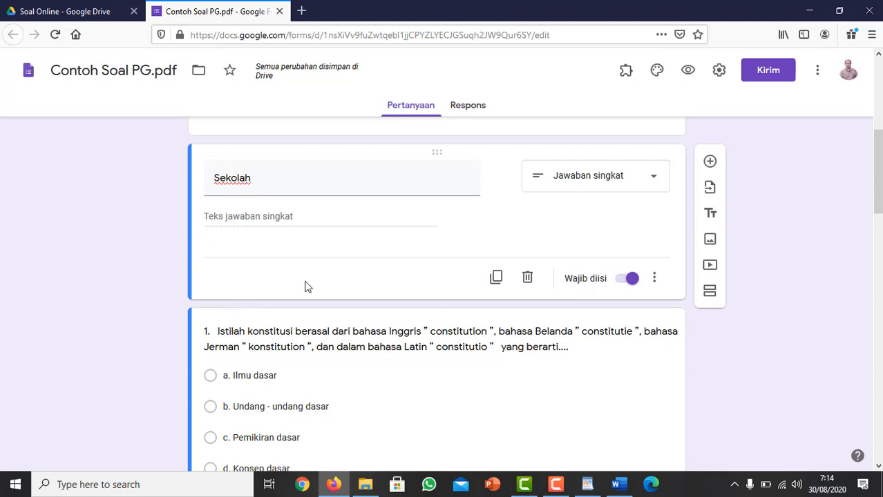
click(710, 216)
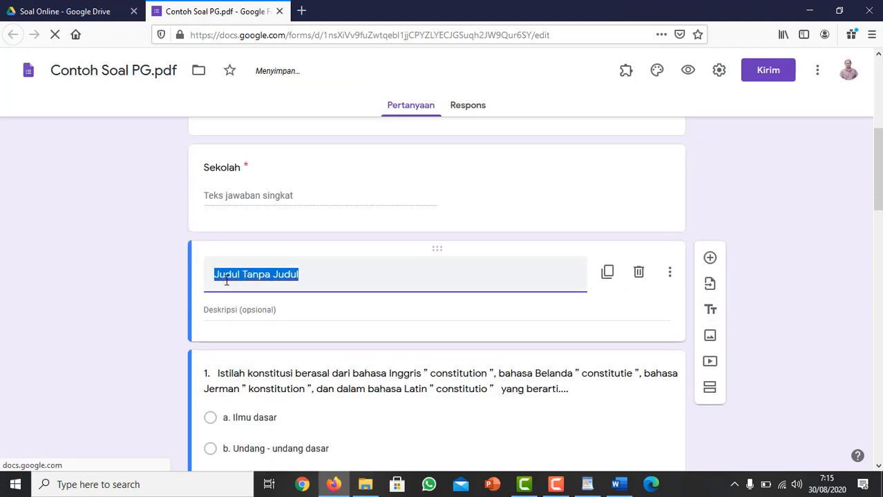
text(A.)
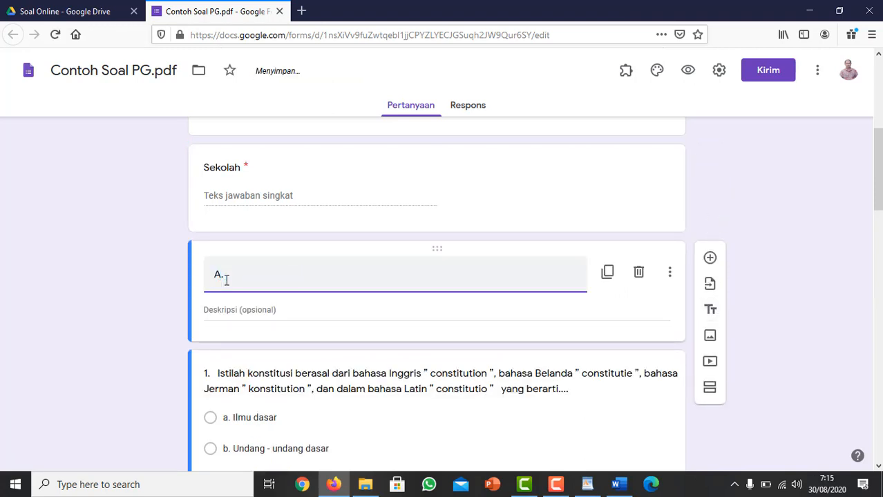
text( Pilihl)
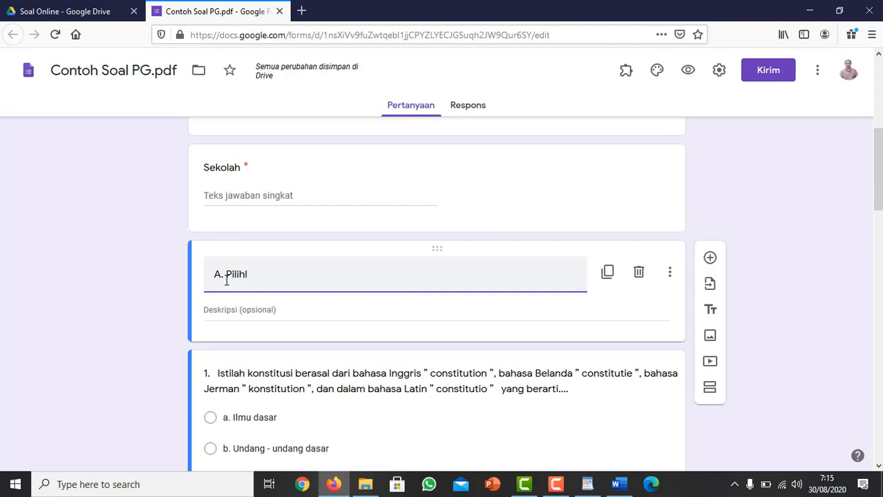
text(ah jawaban yan)
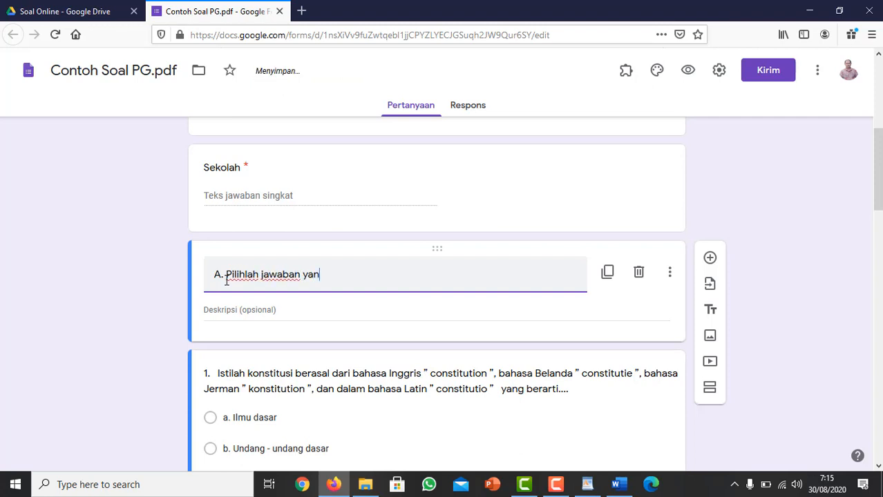
text(g benar!)
Check the form's truncated essay questions, open the Contoh Soal PG Word document and select the complete text of question 6 for copying.
scroll(226, 288, down, 4)
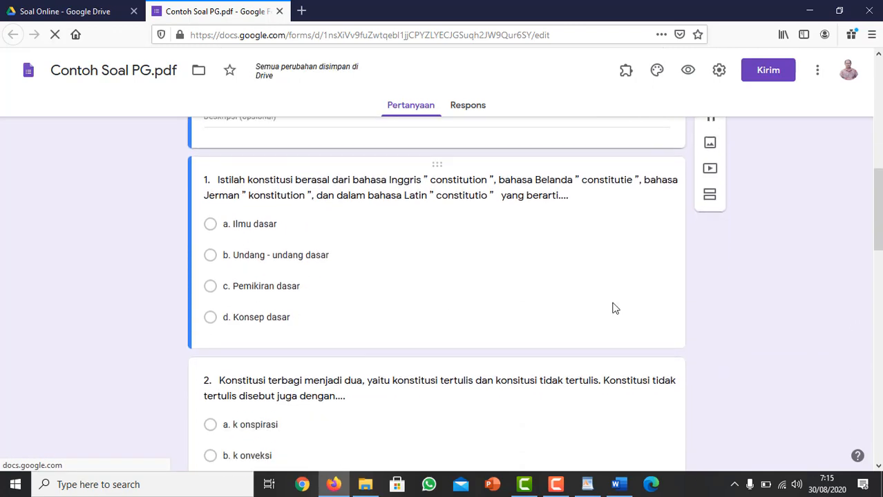
scroll(612, 307, down, 3)
scroll(866, 258, down, 3)
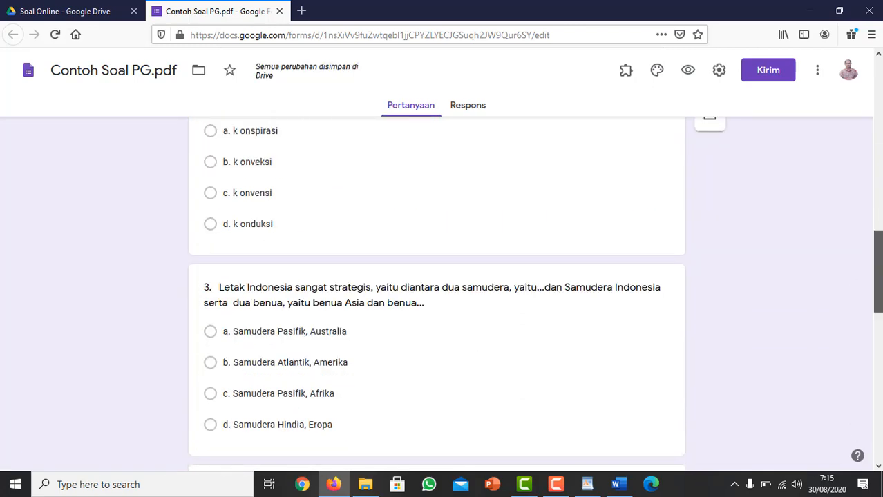
scroll(436, 294, down, 9)
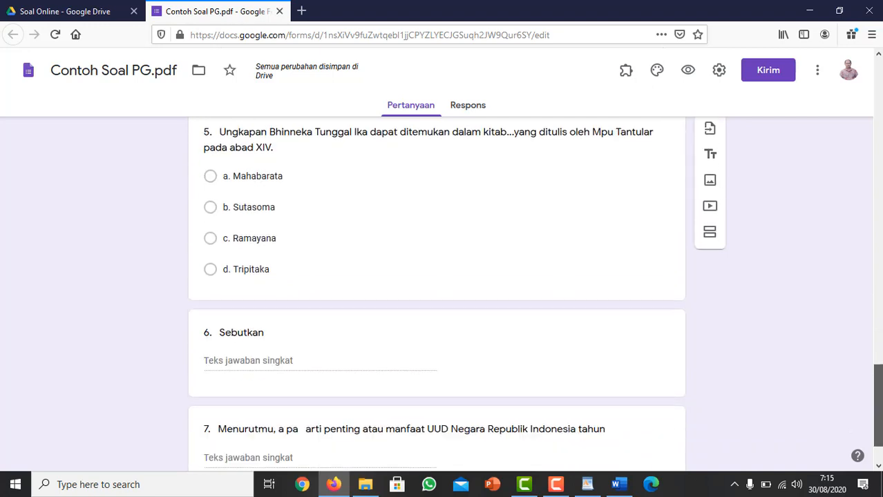
scroll(436, 290, down, 2)
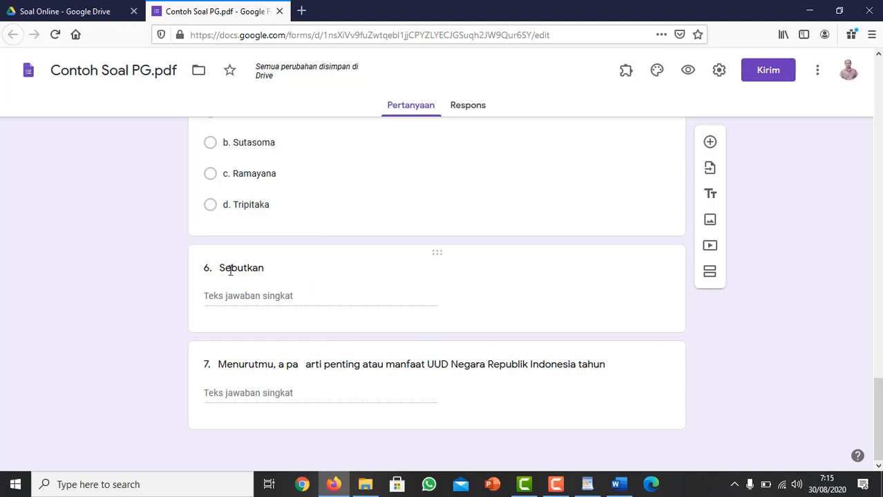
click(366, 484)
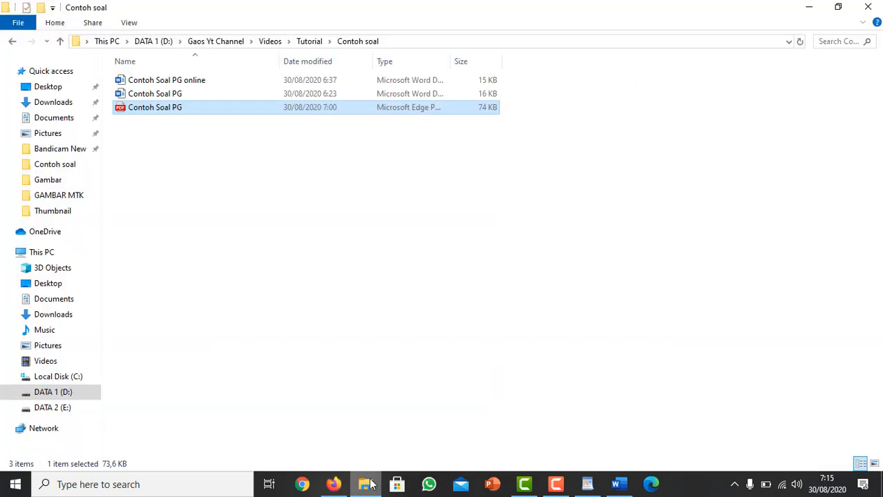
double_click(156, 93)
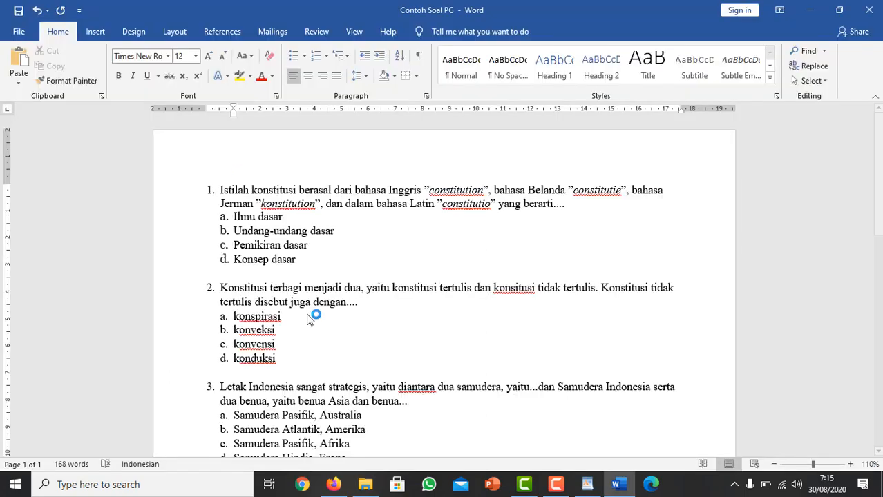
scroll(881, 201, down, 3)
scroll(881, 202, down, 10)
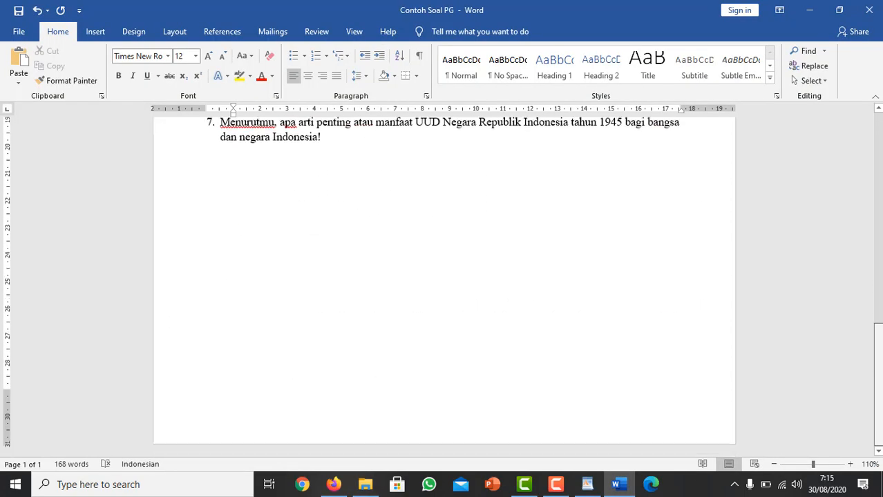
scroll(881, 202, up, 4)
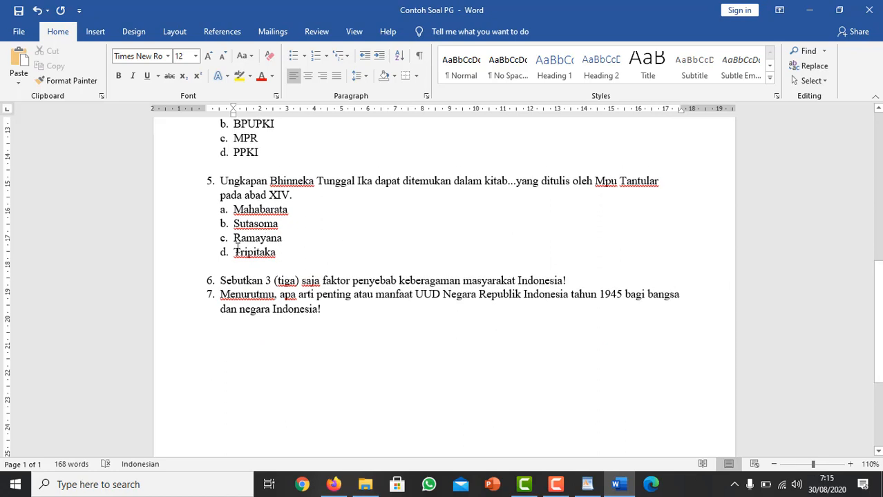
click(125, 283)
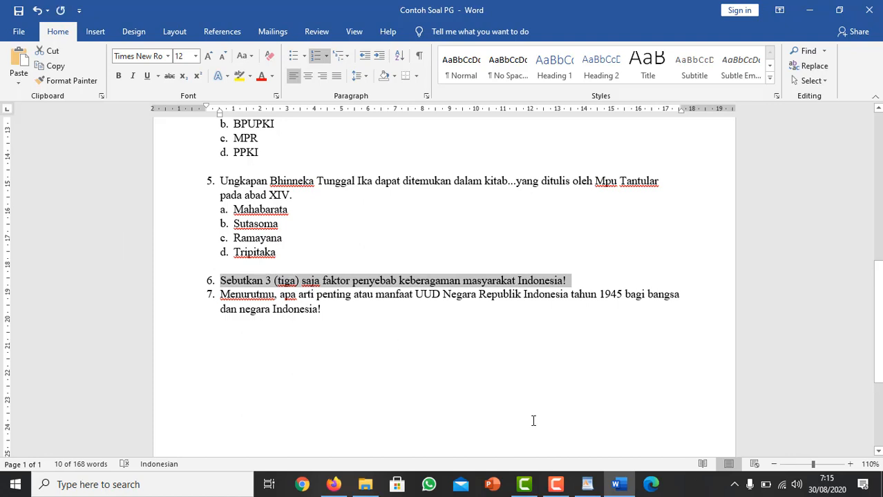
Switch to the form in Firefox and complete question 6 as "Sebutkan 3 (tiga) saja faktor penyebab keberagaman masyarakat Indonesia!", without the duplicated number.
click(307, 486)
click(332, 484)
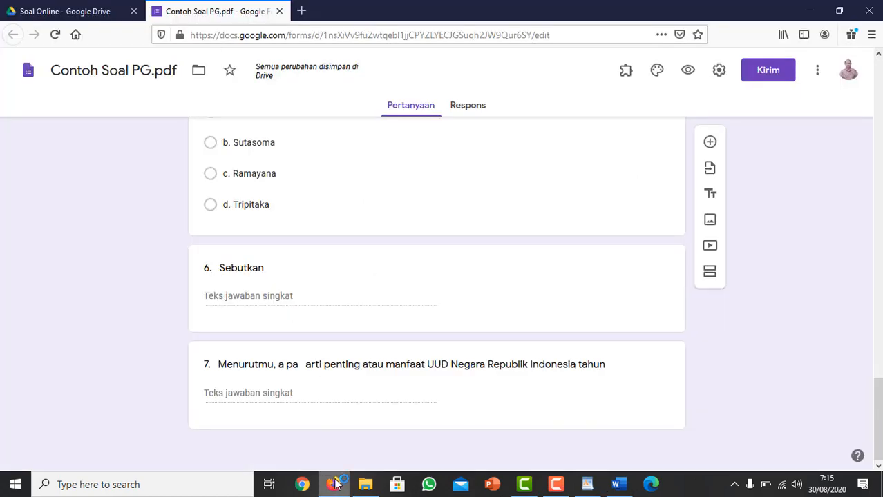
click(269, 272)
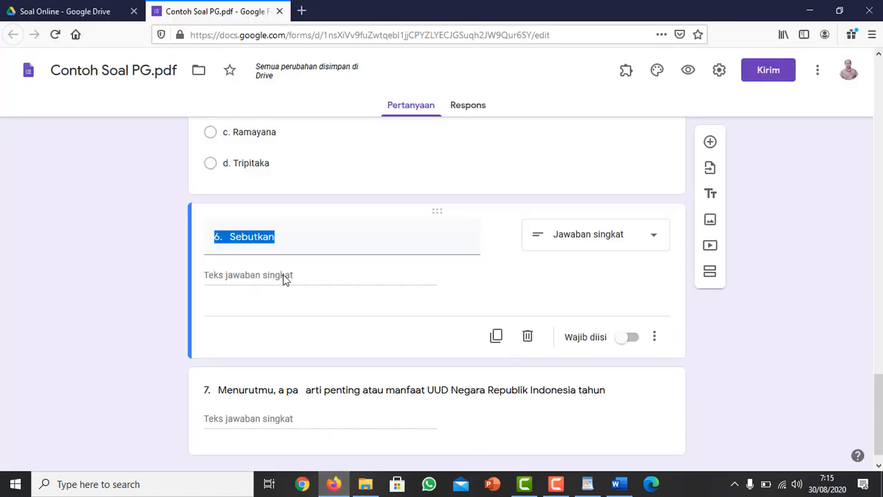
click(289, 238)
key(ctrl+BackSpace)
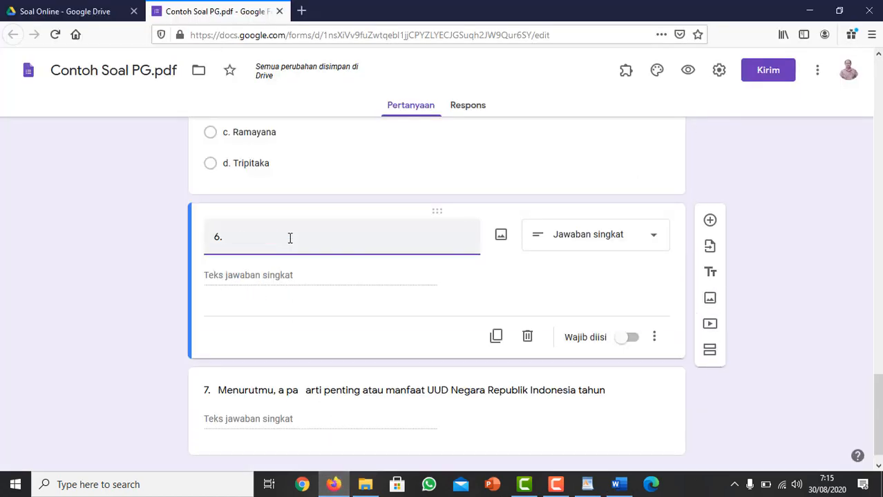
text(6. Sebutkan 3 (tiga) saja faktor penyebab keberagaman masyarakat Indonesia!)
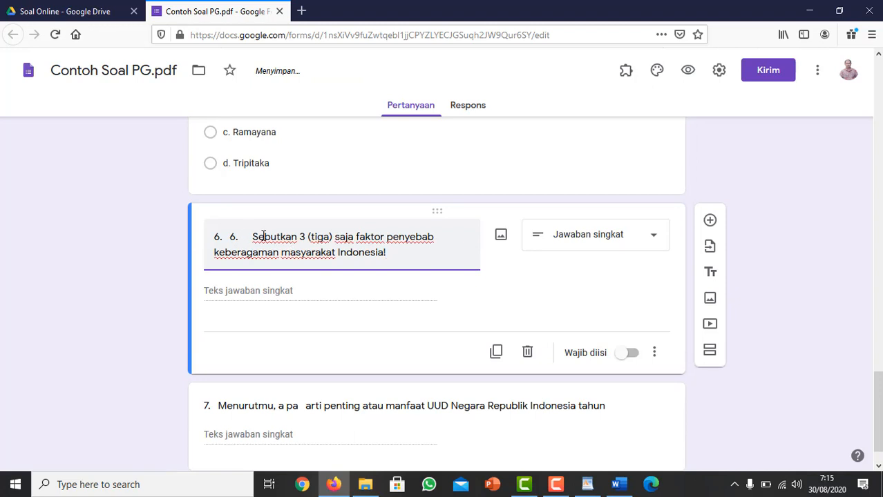
key(BackSpace)
key(BackSpace)
key(BackSpace)
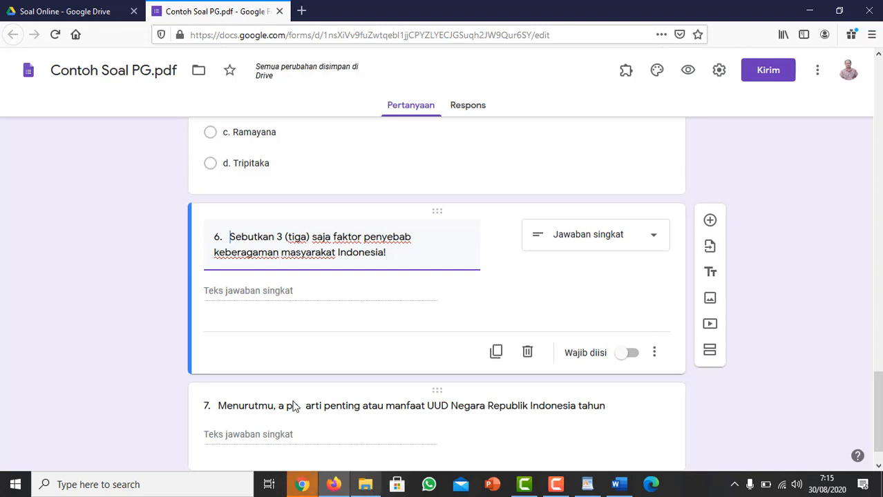
Switch back to the Contoh Soal PG Word document and select the complete text of question 7 for copying.
click(365, 484)
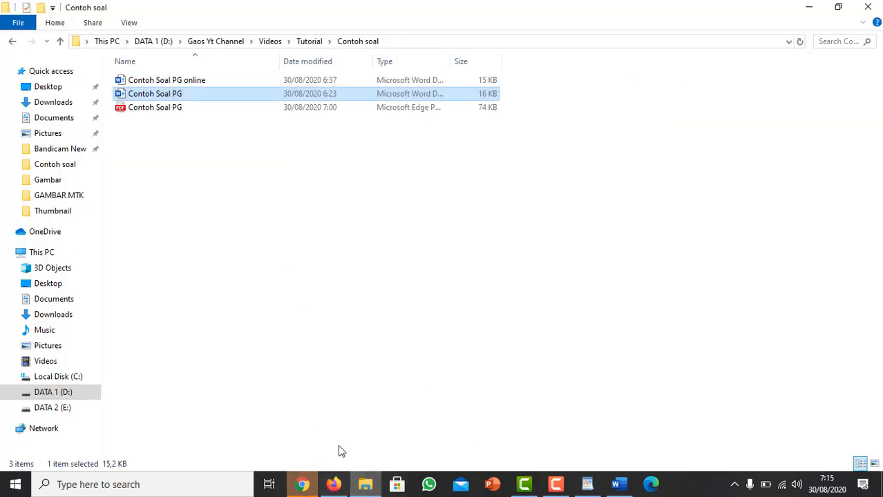
click(365, 486)
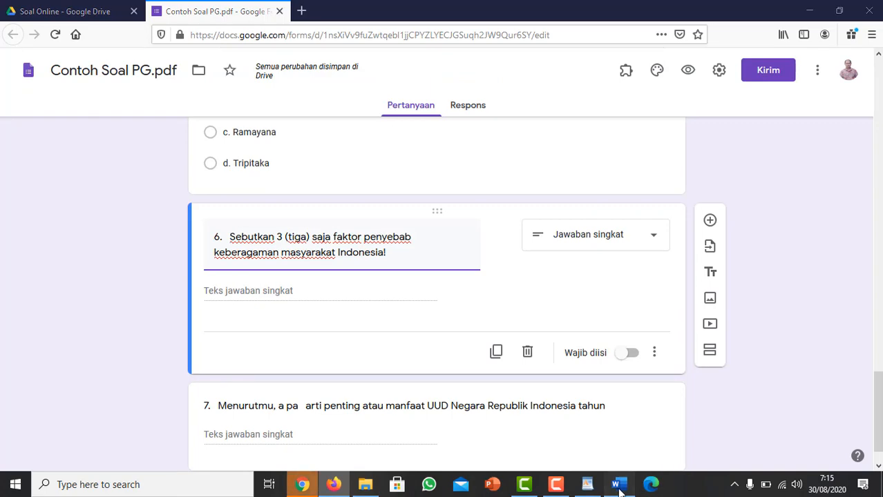
click(615, 484)
drag(219, 297, 322, 312)
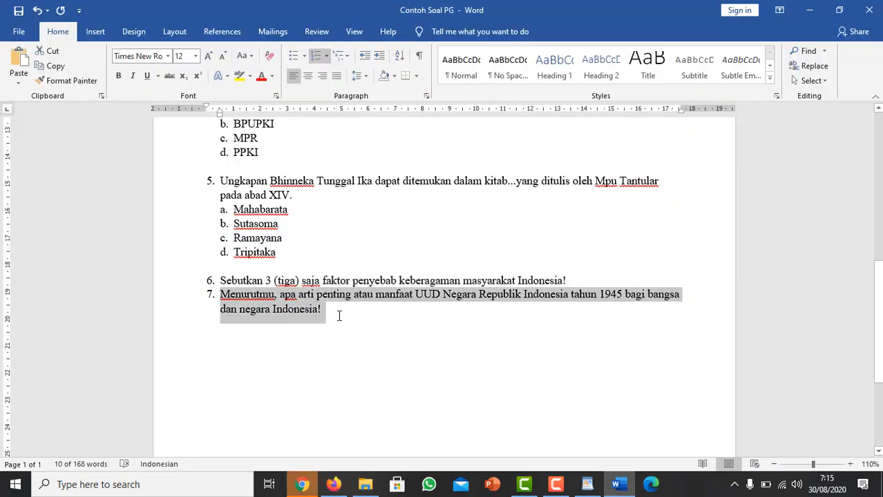
Return to the form and replace question 7's truncated text with the complete copied question, keeping a single "7." in front.
click(333, 484)
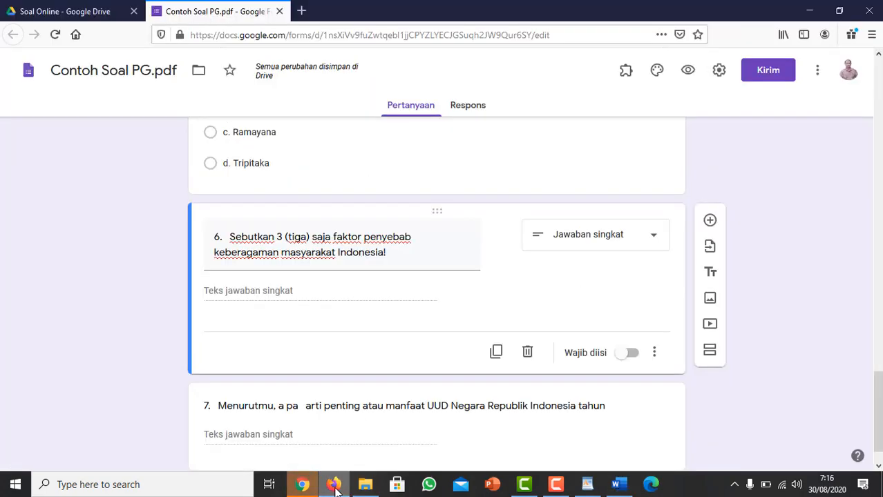
triple_click(238, 404)
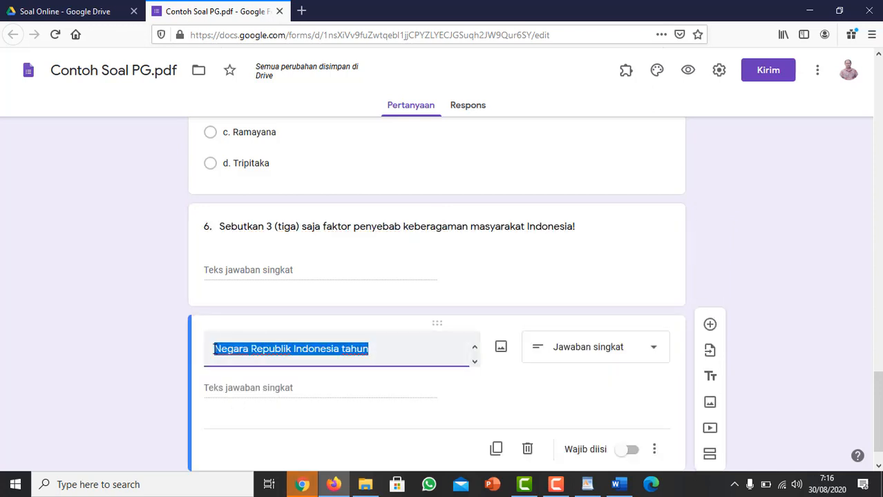
text(7)
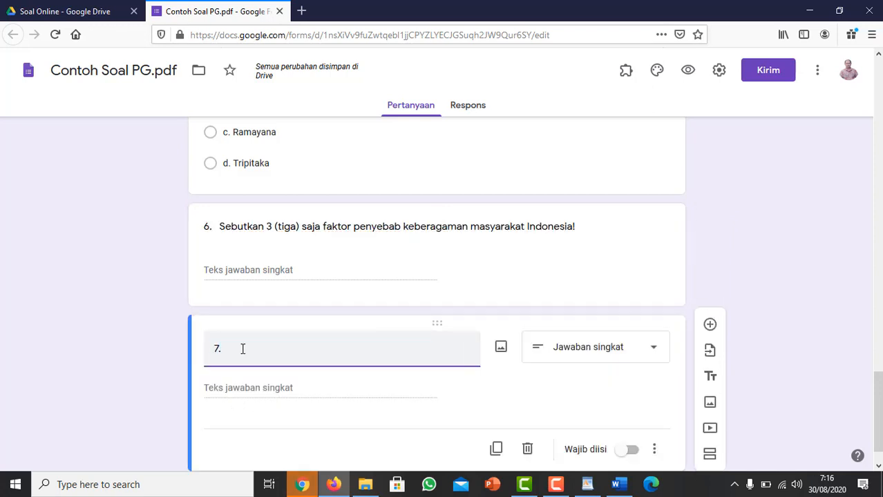
text(.)
text(7. Menurutmu, apa arti penting atau manfaat UUD Negara Republik Indonesia tahun 1945 bagi bangsa dan negara Indonesia!)
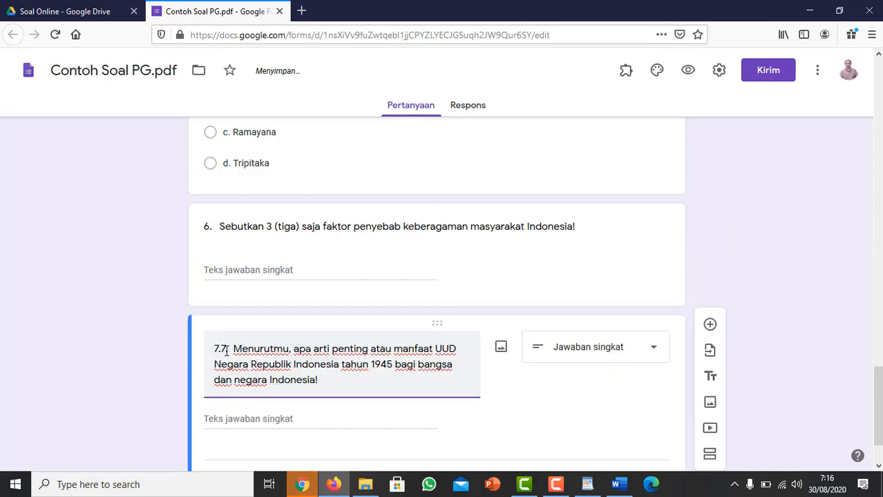
click(233, 350)
key(BackSpace)
key(BackSpace)
key(BackSpace)
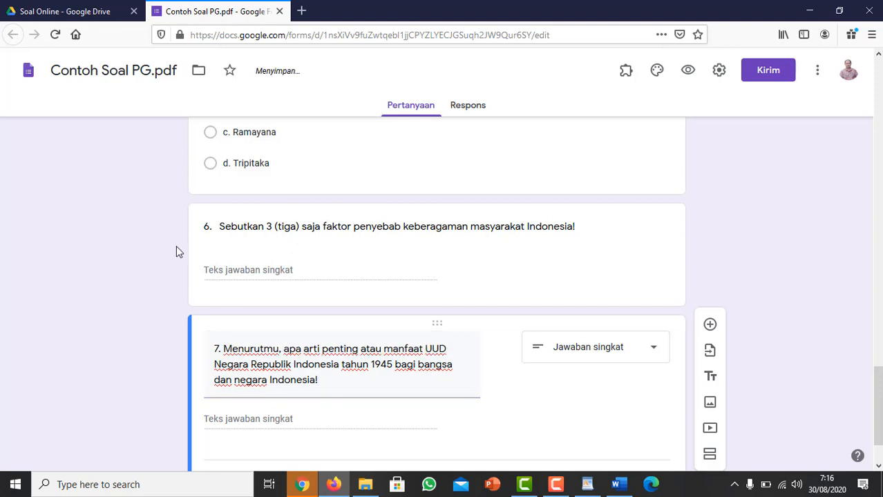
Insert a title block between questions 5 and 6 with the heading "B. Jawablah dengan jawaban yang benar!".
scroll(177, 250, up, 3)
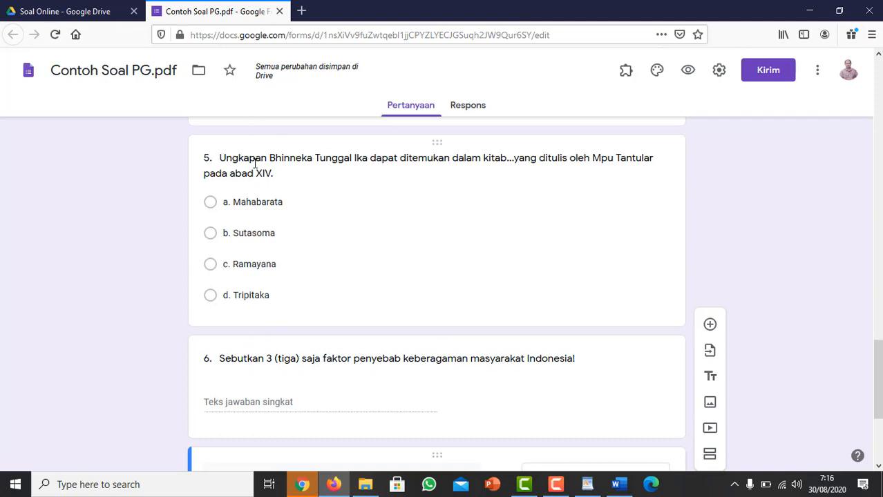
click(255, 164)
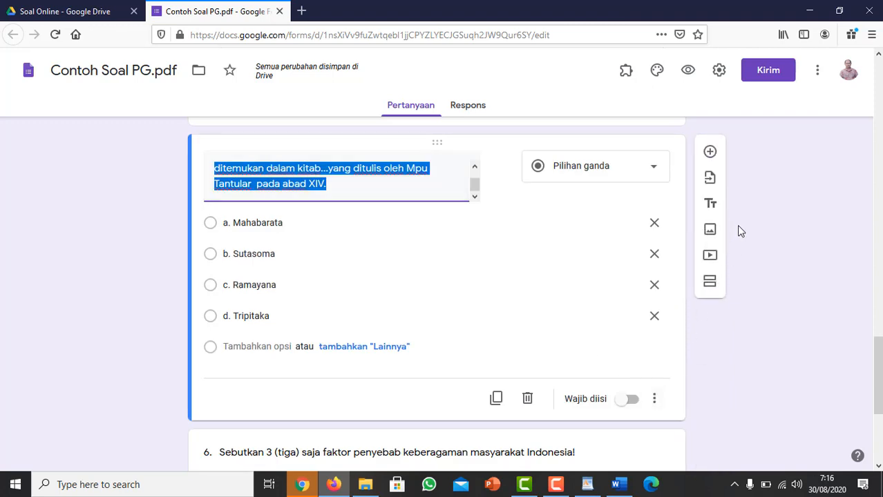
click(710, 205)
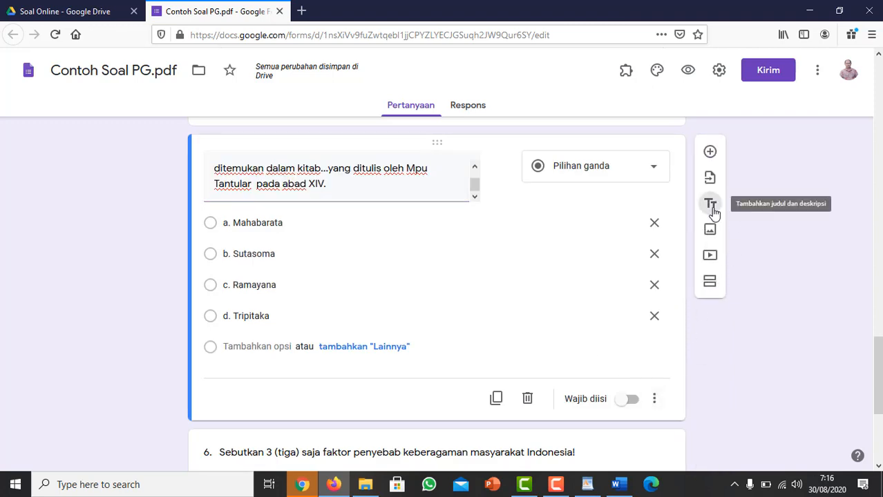
text(B)
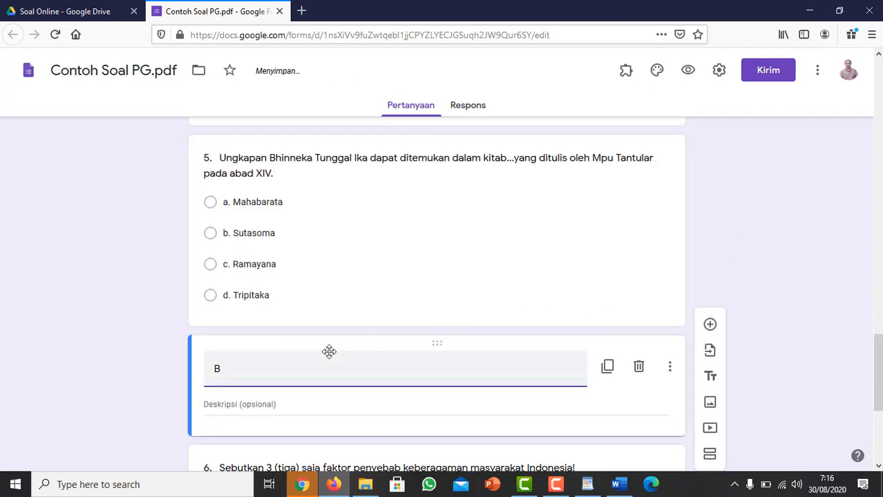
text(. Jawablah den)
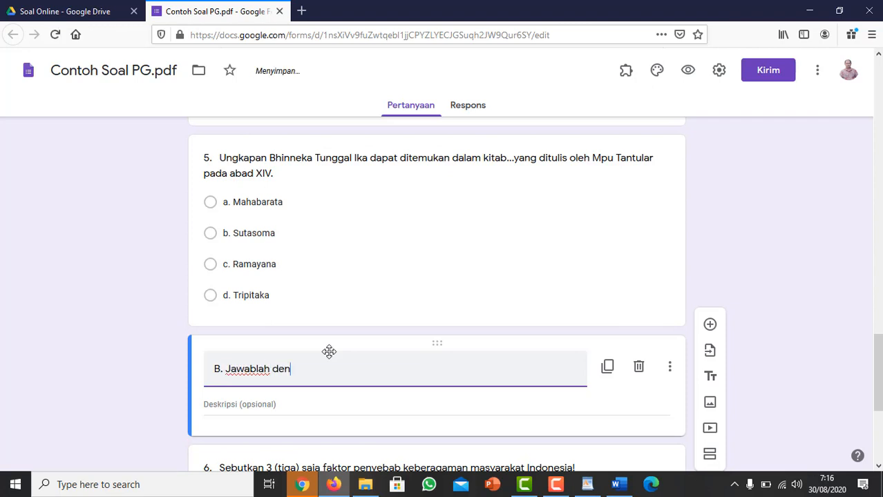
text(gan jawaban yang benar!)
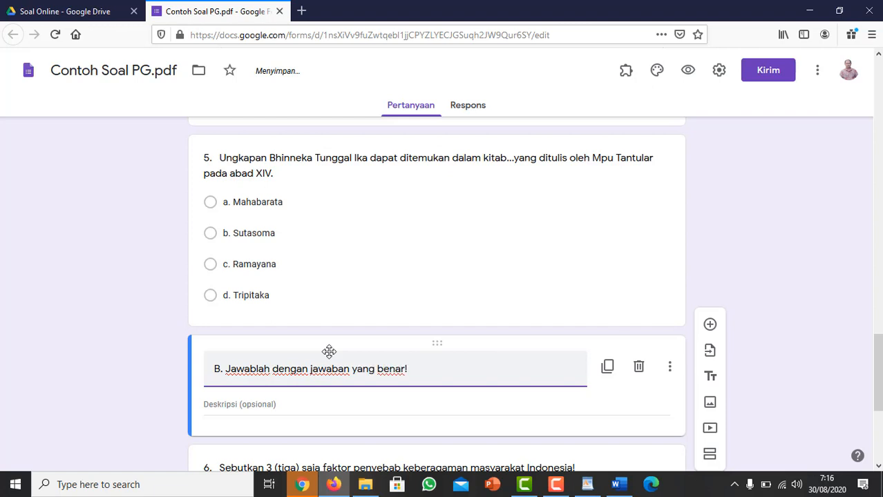
Review the essay questions and compare the section A and section B headings in the form.
scroll(580, 374, down, 4)
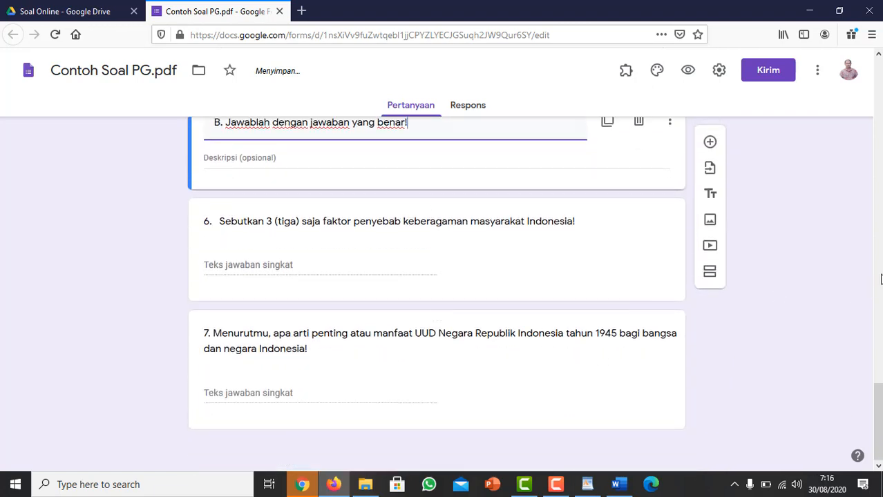
scroll(832, 267, up, 15)
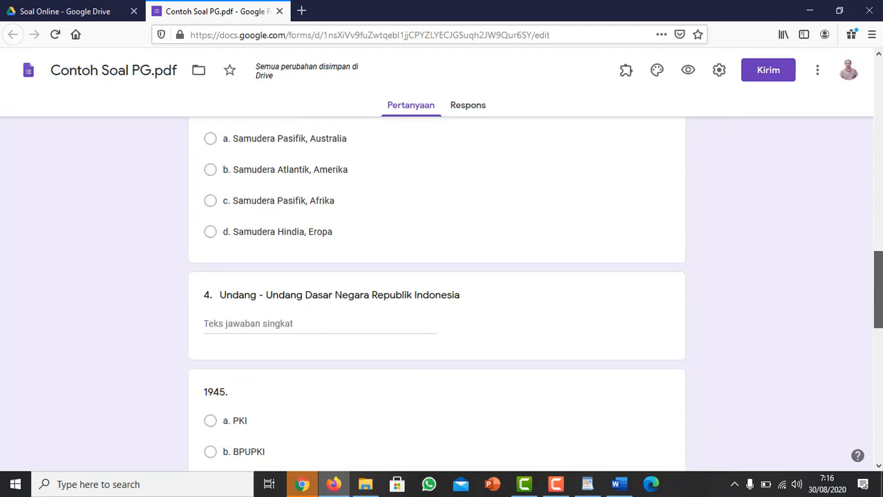
scroll(95, 371, up, 3)
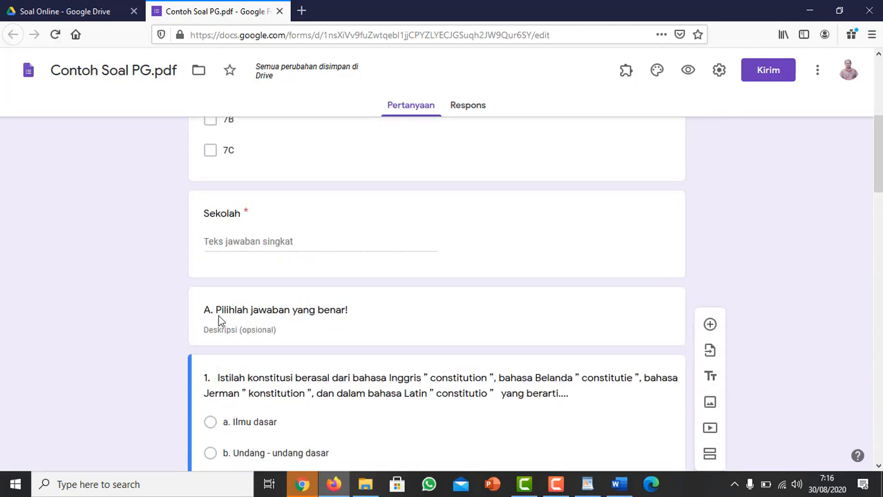
drag(880, 163, 879, 414)
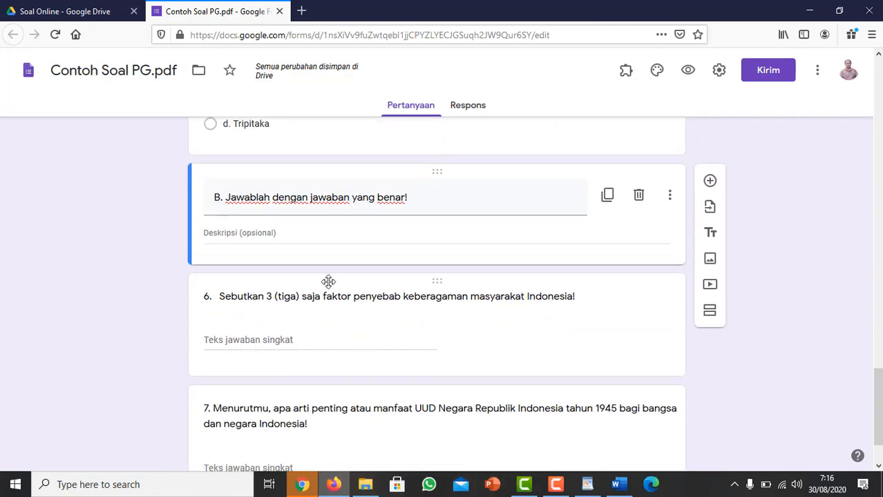
click(265, 198)
key(ctrl+a)
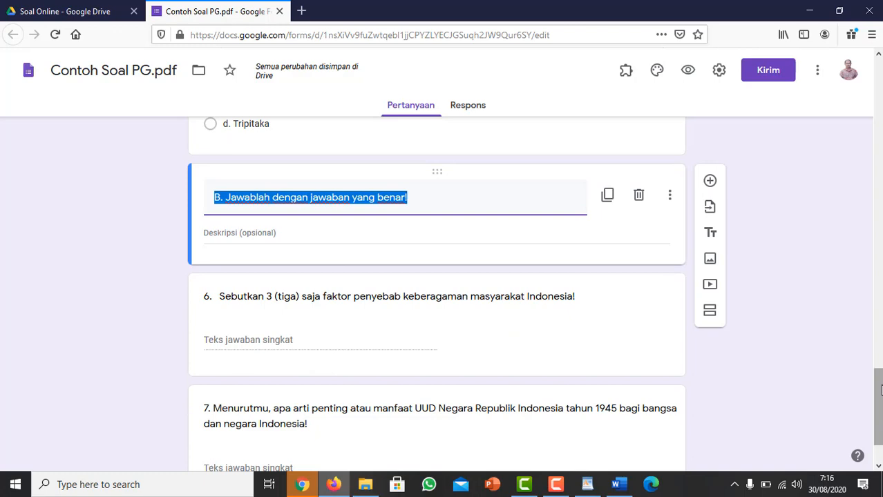
Make the form a quiz with grades released after manual review ("Nanti, setelah peninjauan manual") and save the settings.
drag(878, 407, 877, 99)
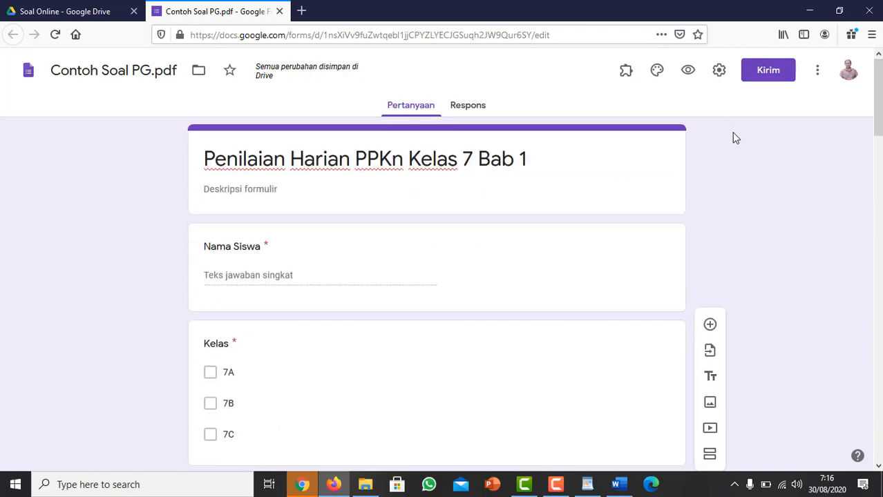
click(718, 73)
click(567, 141)
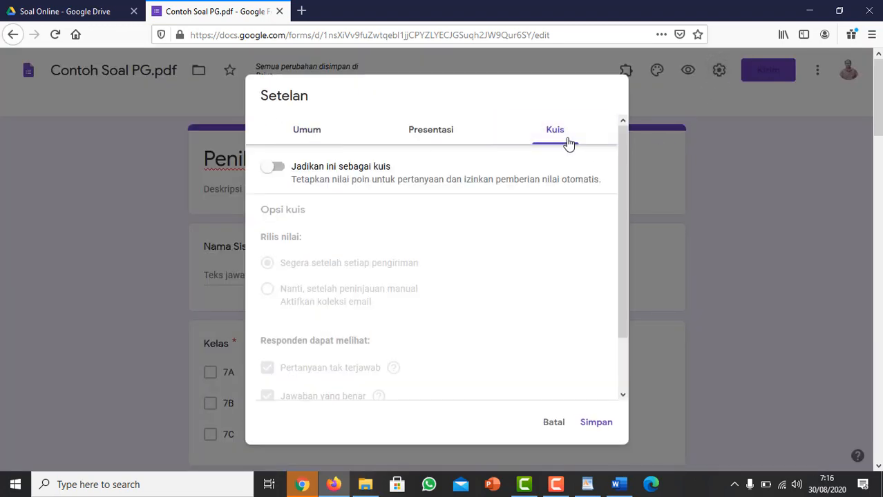
click(272, 170)
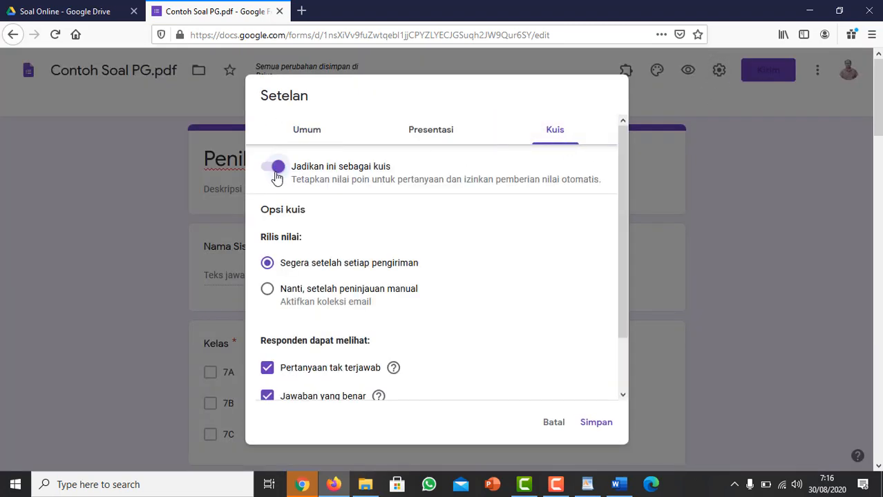
click(271, 293)
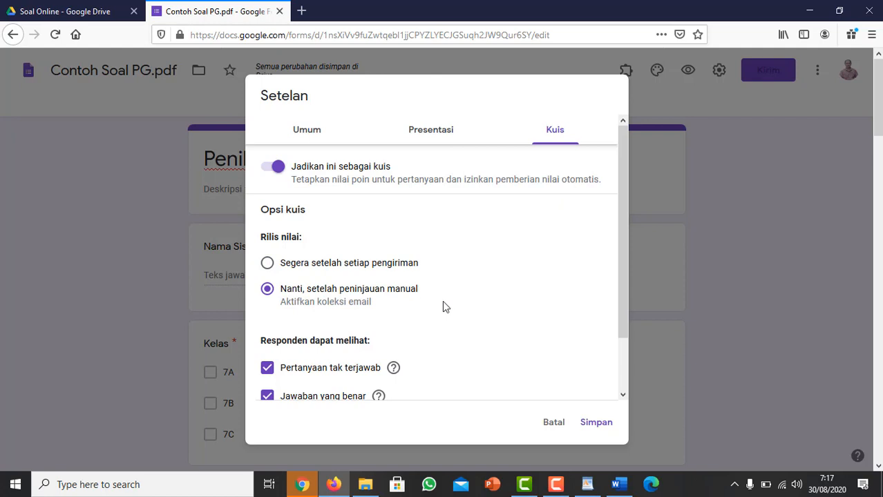
scroll(581, 321, down, 2)
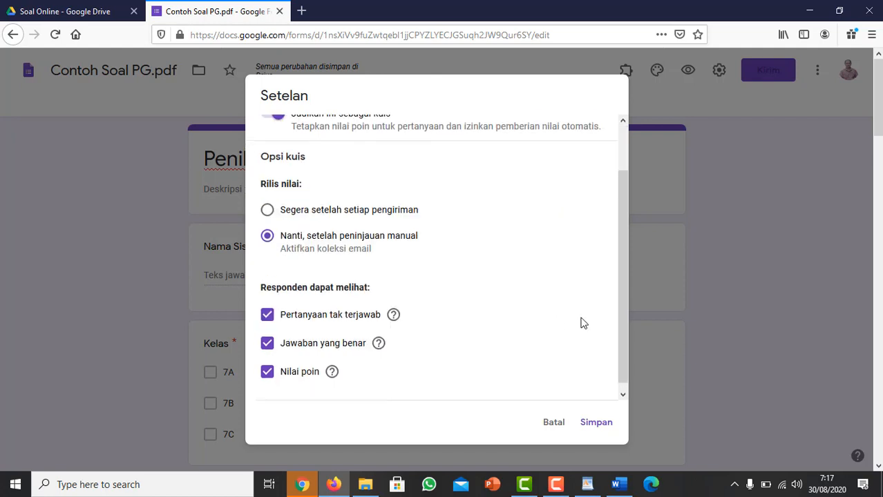
click(596, 423)
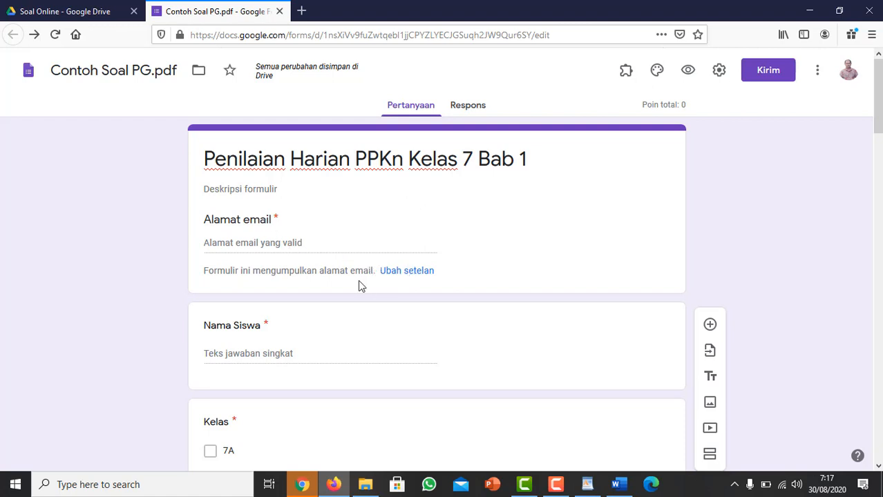
Turn off "Kumpulkan alamat email" in the form's general settings and save.
click(419, 275)
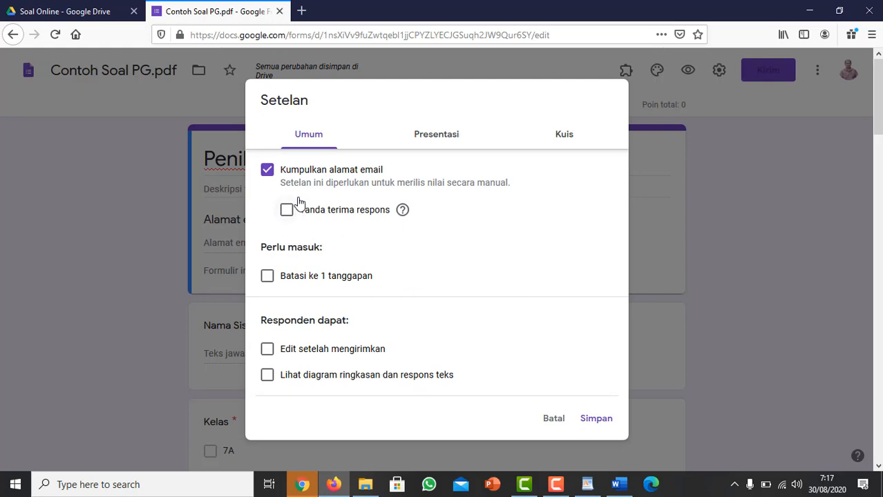
click(267, 171)
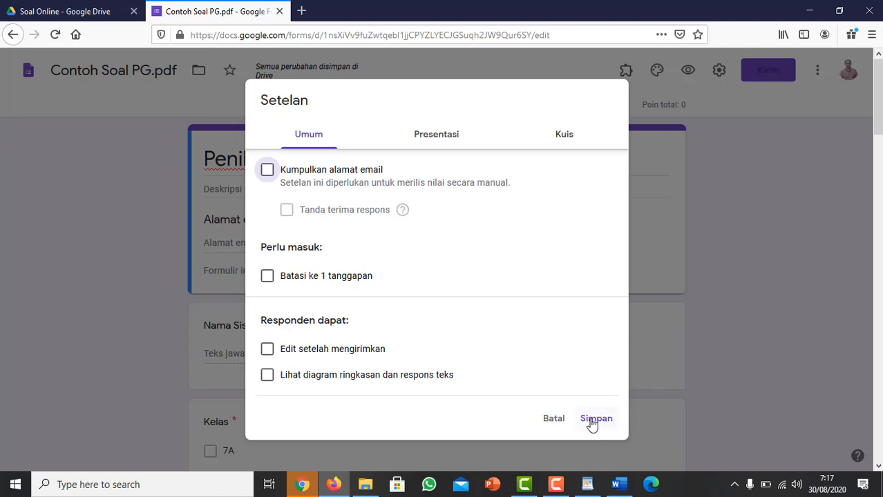
click(592, 419)
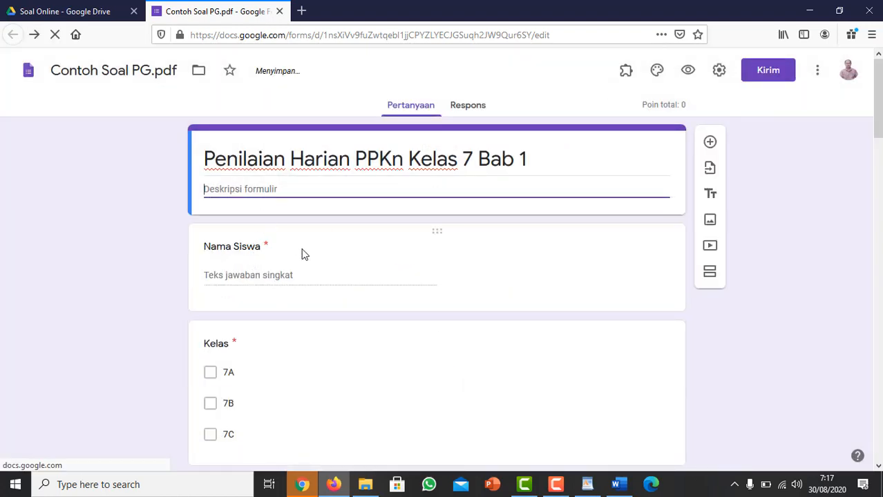
scroll(300, 294, down, 1)
scroll(296, 300, down, 3)
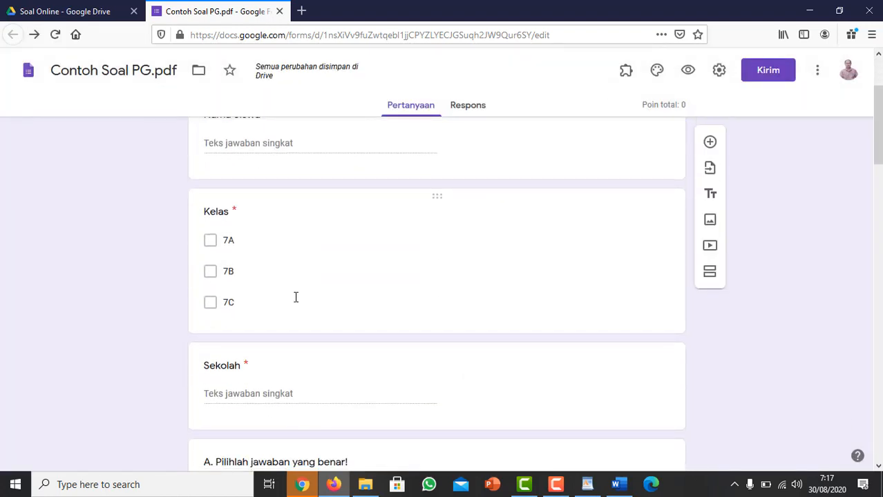
scroll(248, 296, up, 2)
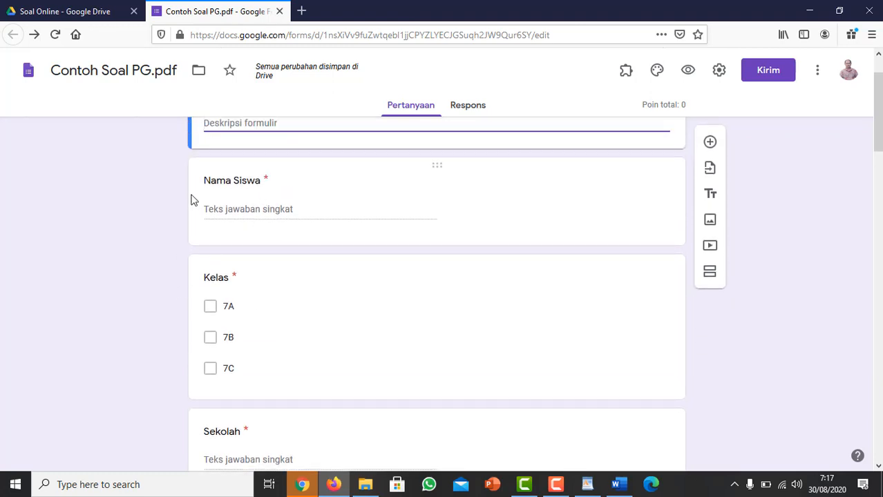
Review the form's title, the student identity questions and the start of section A.
scroll(181, 226, down, 3)
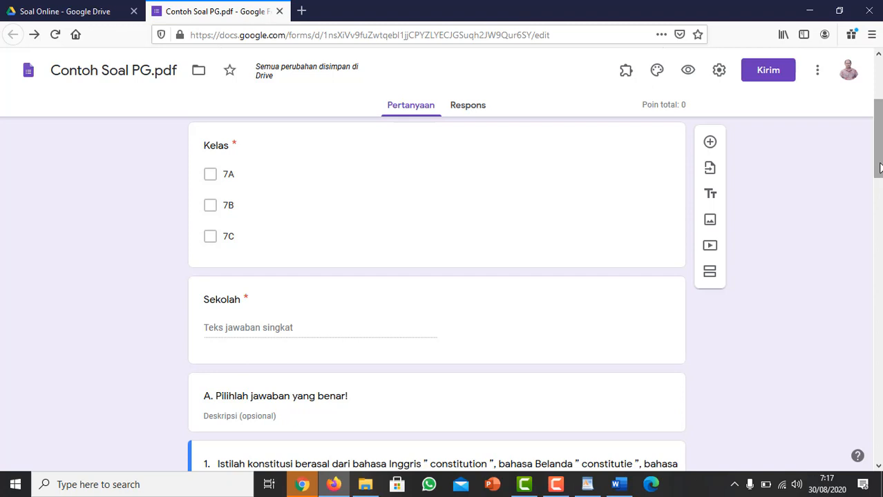
drag(879, 163, 879, 120)
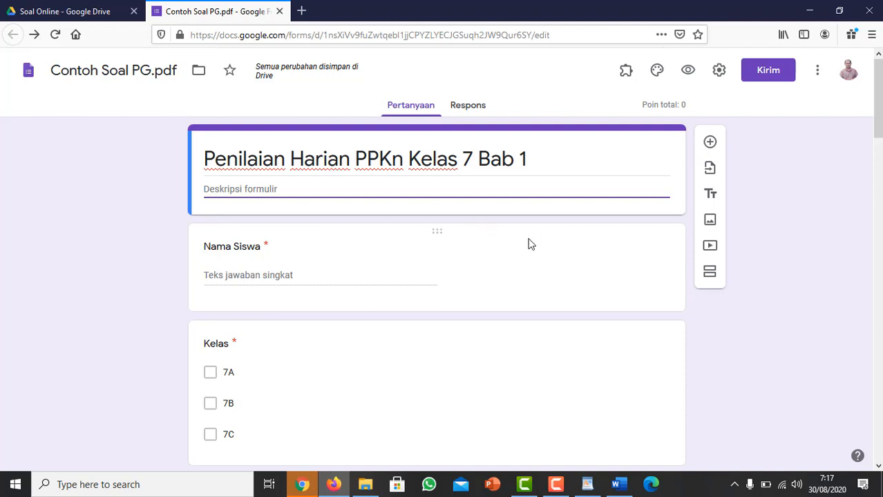
scroll(523, 258, down, 1)
scroll(523, 259, down, 3)
scroll(524, 262, up, 3)
scroll(664, 238, down, 4)
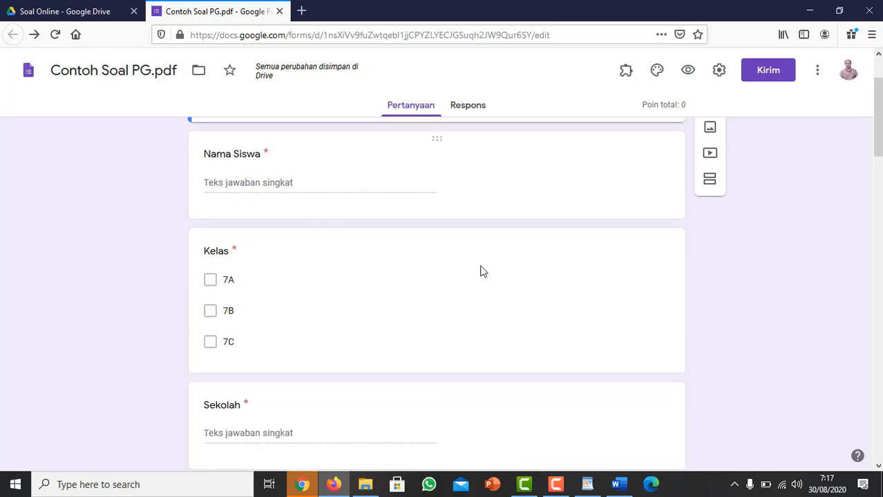
scroll(340, 305, down, 3)
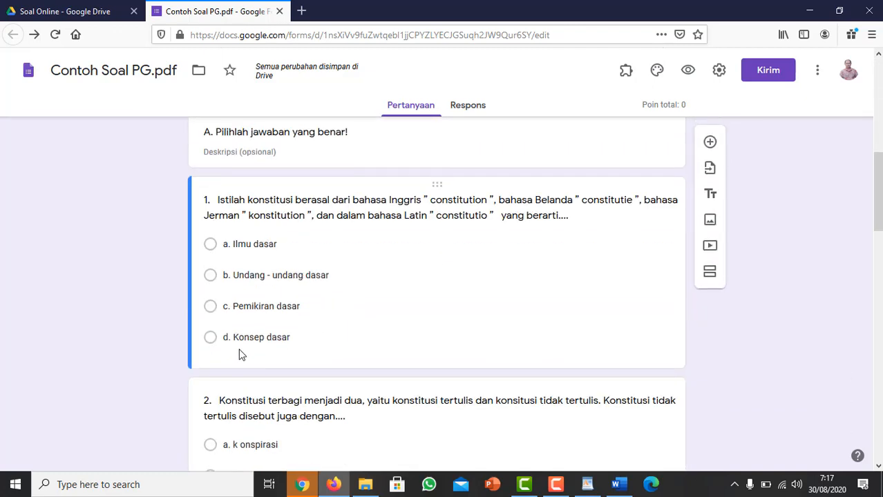
Set question 1's answer key to "b. Undang - undang dasar" with 10 points.
click(232, 199)
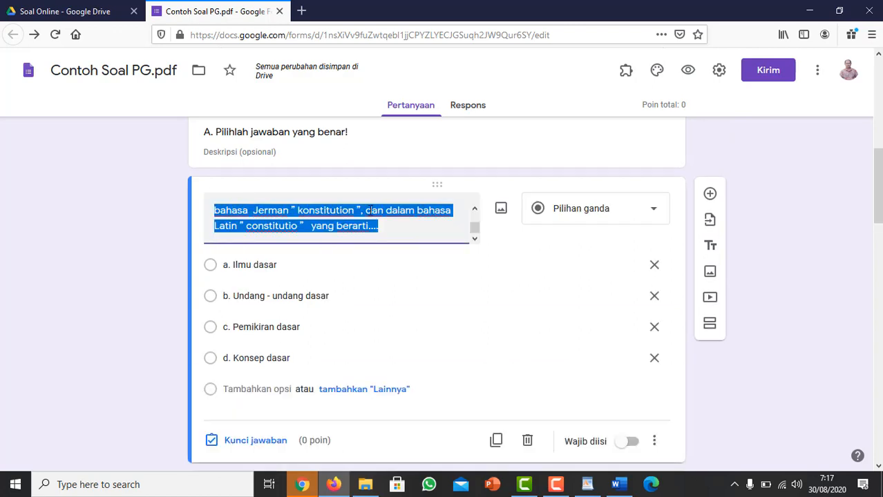
click(261, 211)
scroll(263, 228, down, 3)
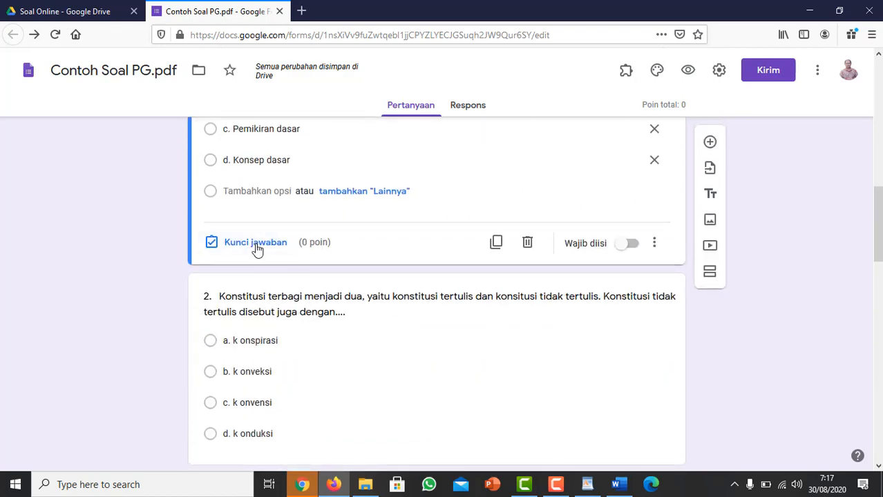
click(256, 249)
scroll(757, 226, up, 4)
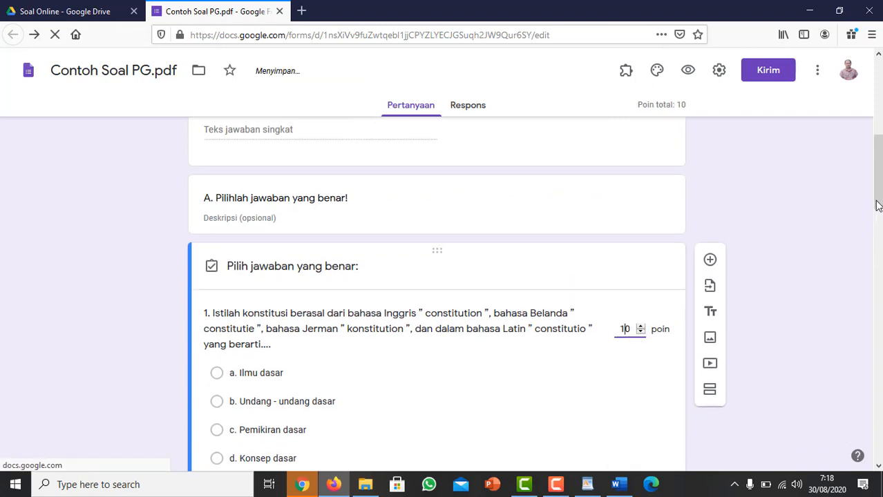
drag(876, 205, 875, 234)
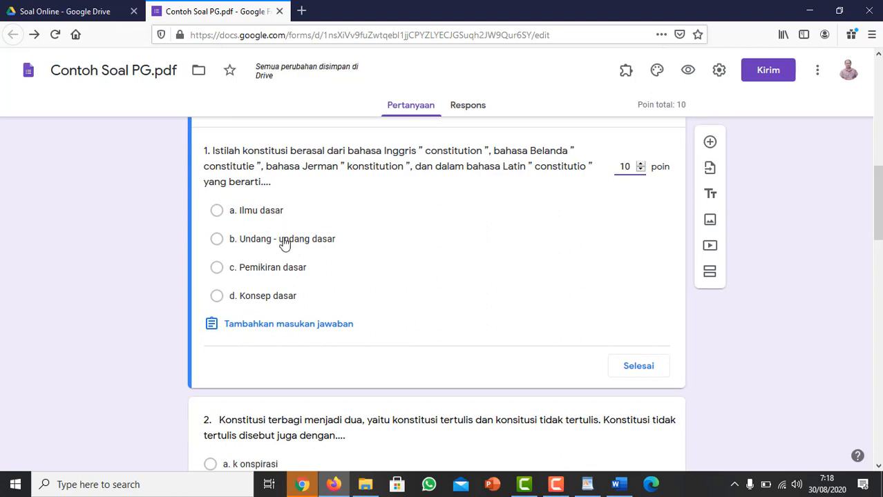
click(224, 242)
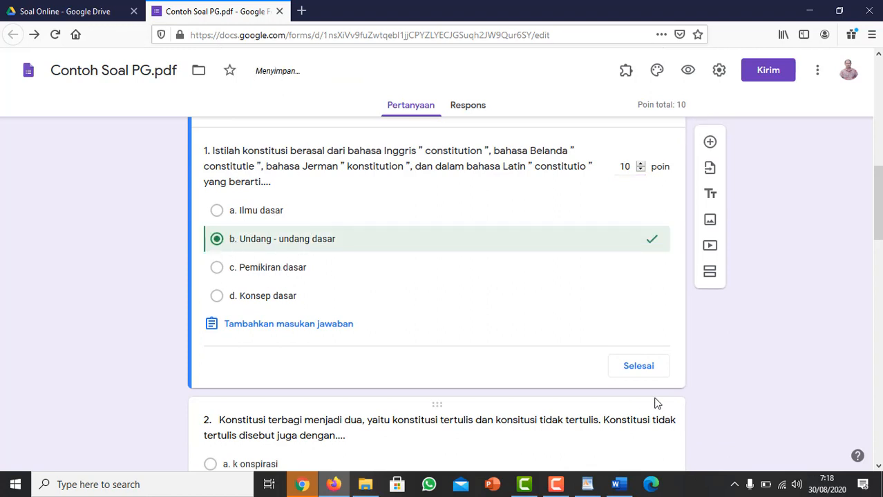
click(647, 372)
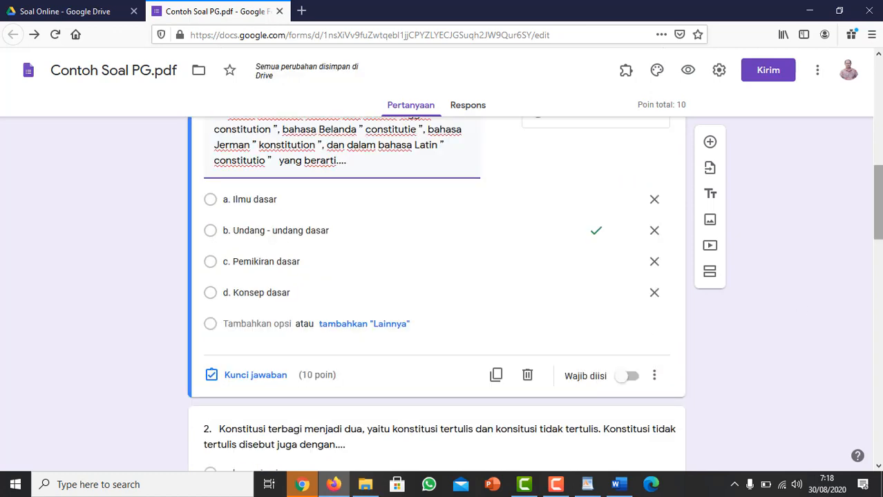
Set question 2's answer key to option c ("k onvensi") with 10 points.
scroll(401, 258, down, 3)
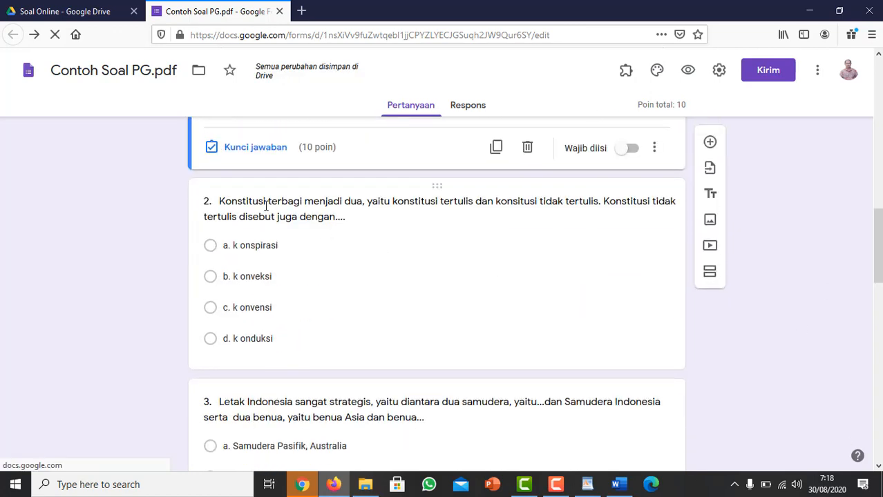
click(266, 206)
click(247, 350)
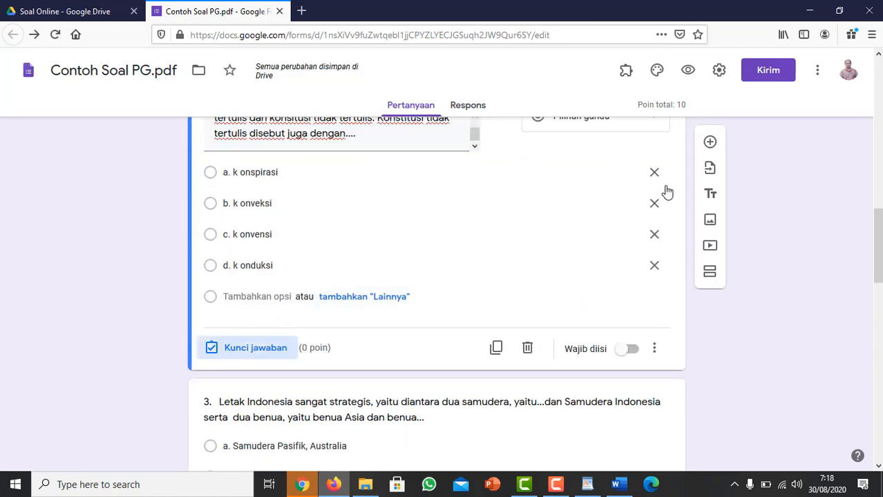
text(10)
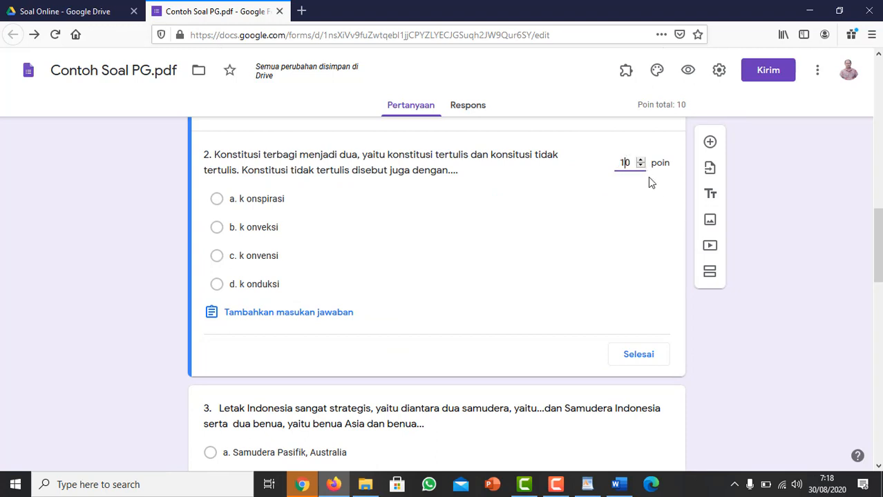
click(221, 257)
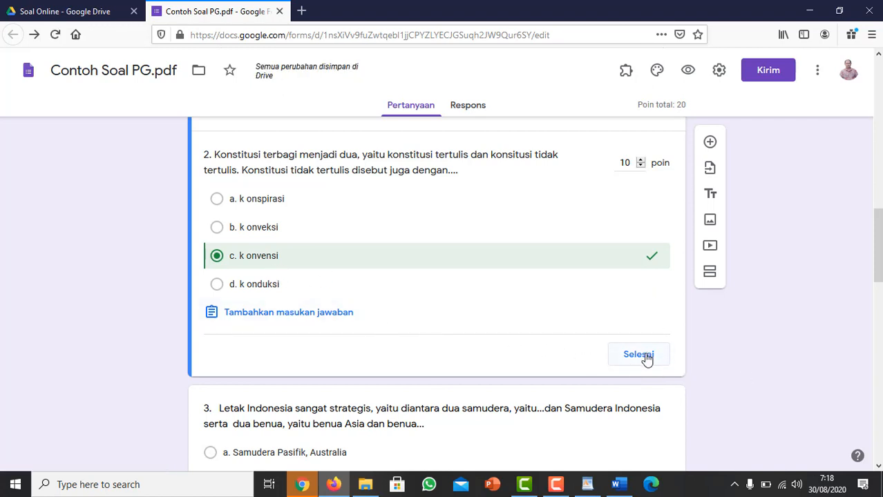
click(639, 355)
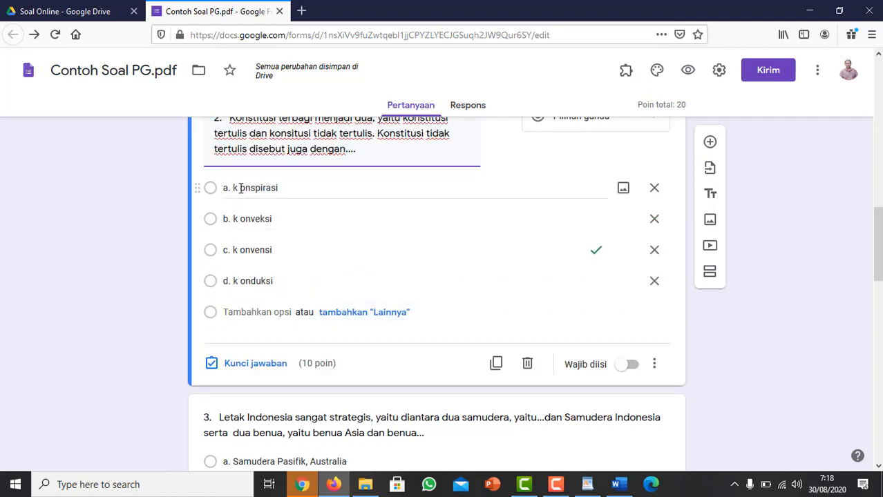
Remove the stray space in question 2's options so they read "konspirasi", "konveksi", "konvensi" and "konduksi".
click(241, 188)
click(240, 188)
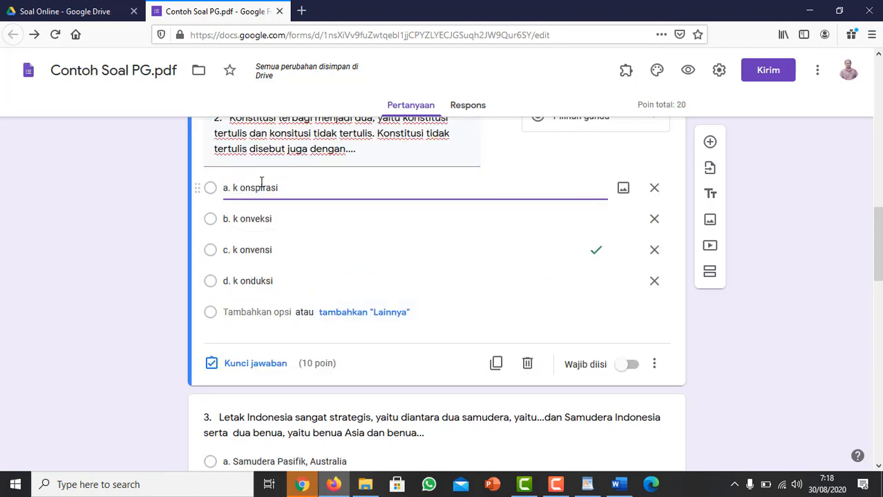
key(BackSpace)
click(239, 218)
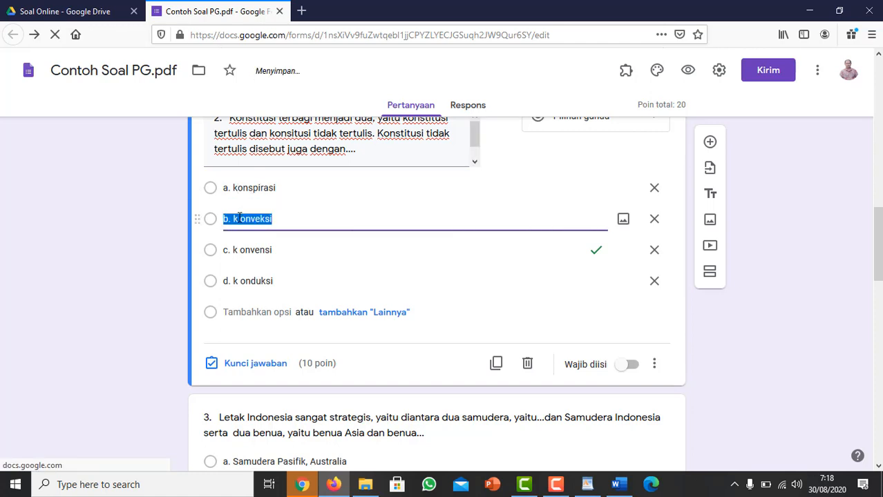
click(239, 218)
key(BackSpace)
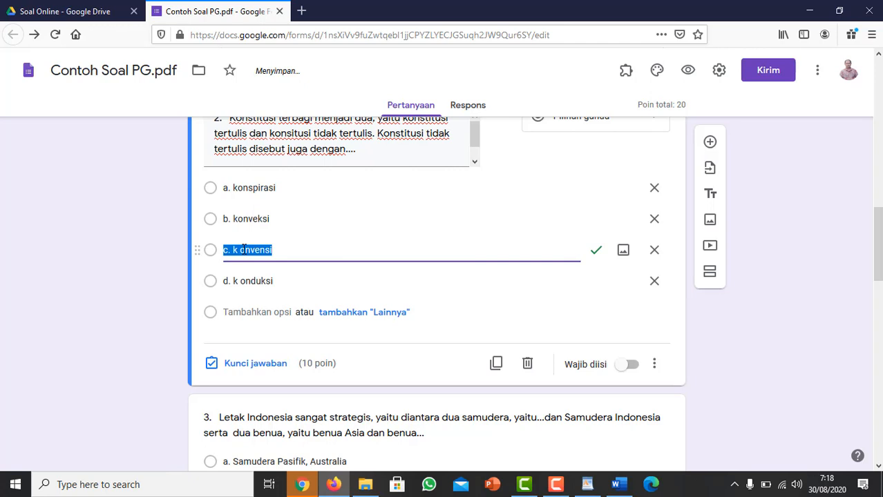
click(240, 249)
key(BackSpace)
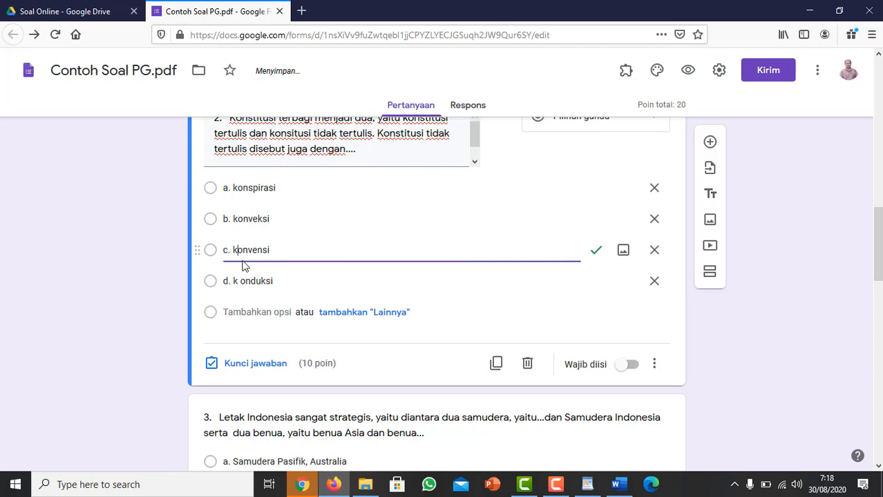
click(242, 281)
click(242, 281)
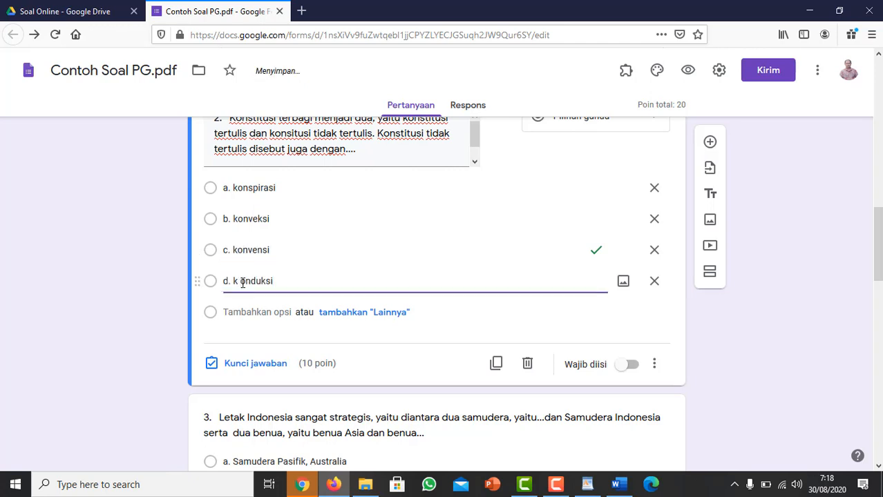
key(BackSpace)
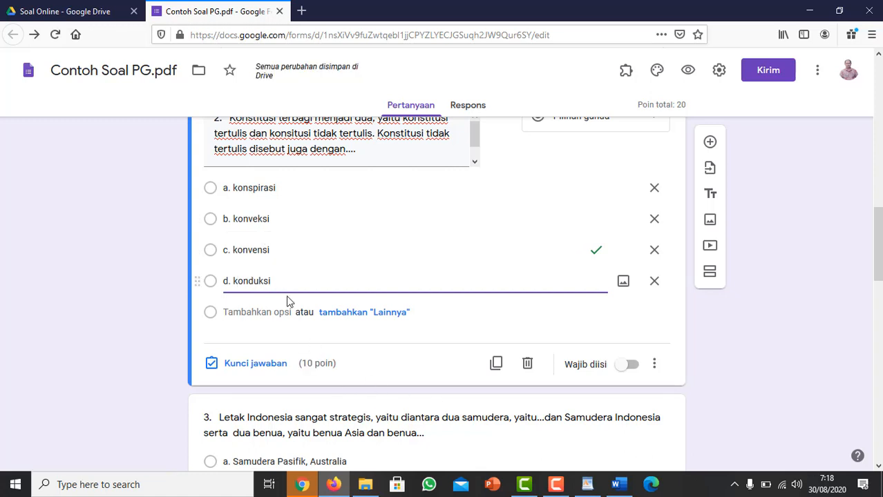
Make questions 2 and 1 required ("Wajib diisi").
click(630, 367)
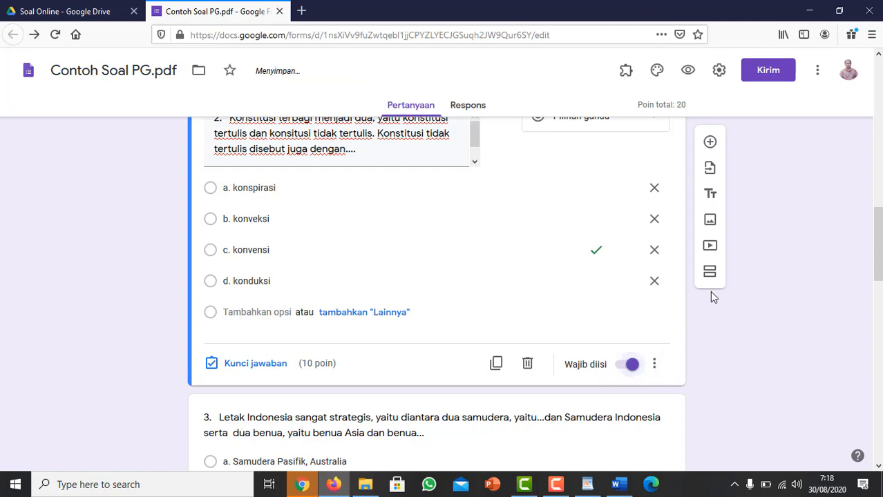
scroll(713, 295, up, 6)
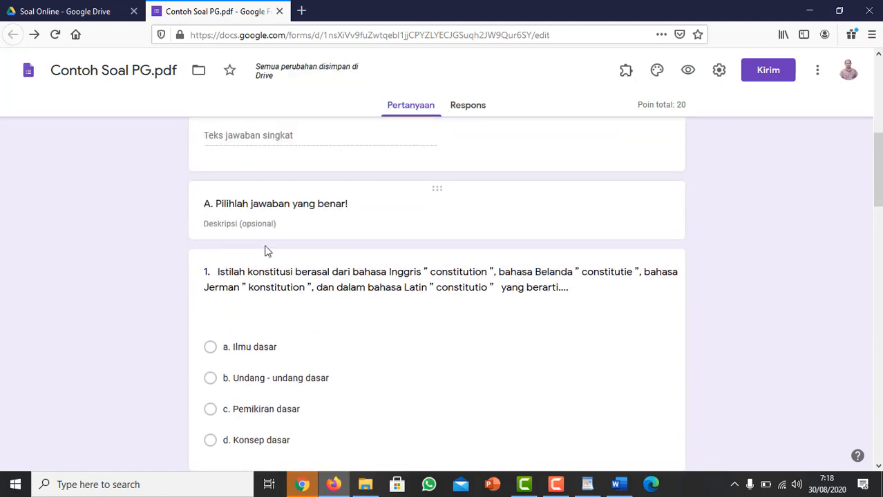
click(263, 285)
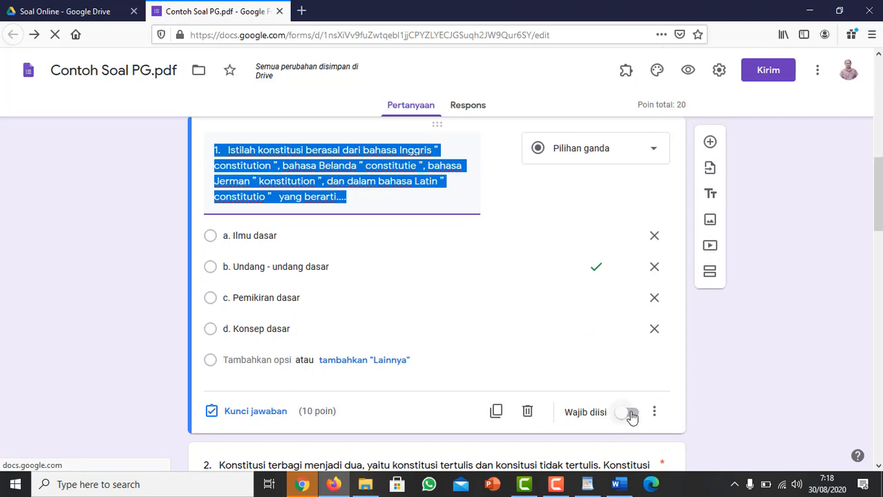
click(630, 413)
Look through the remaining multiple-choice questions and the section B essay questions.
scroll(631, 415, down, 6)
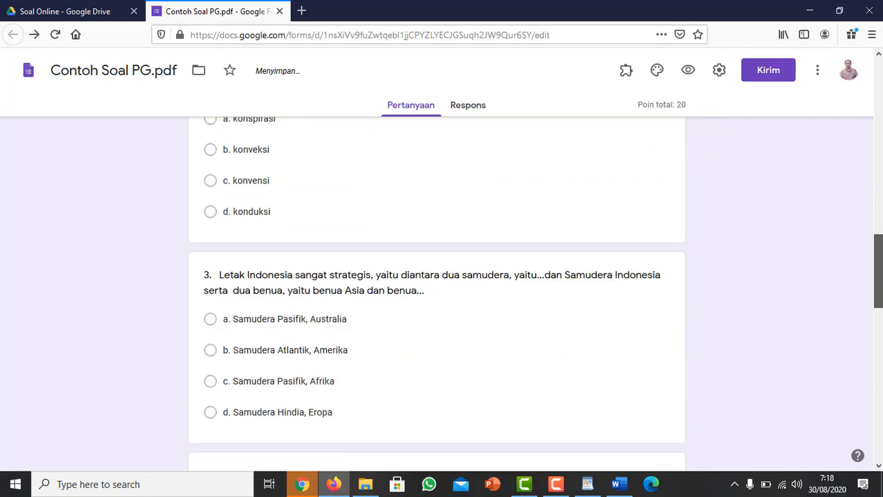
scroll(436, 290, down, 3)
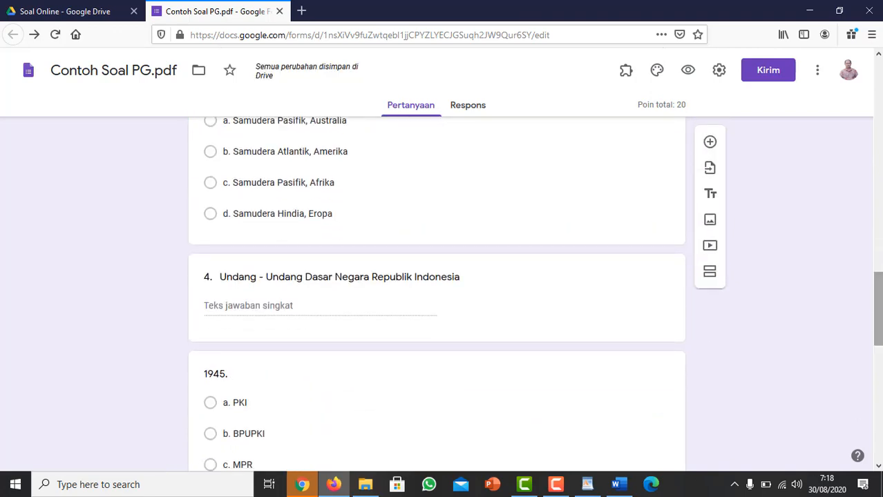
scroll(437, 290, down, 5)
scroll(436, 290, down, 3)
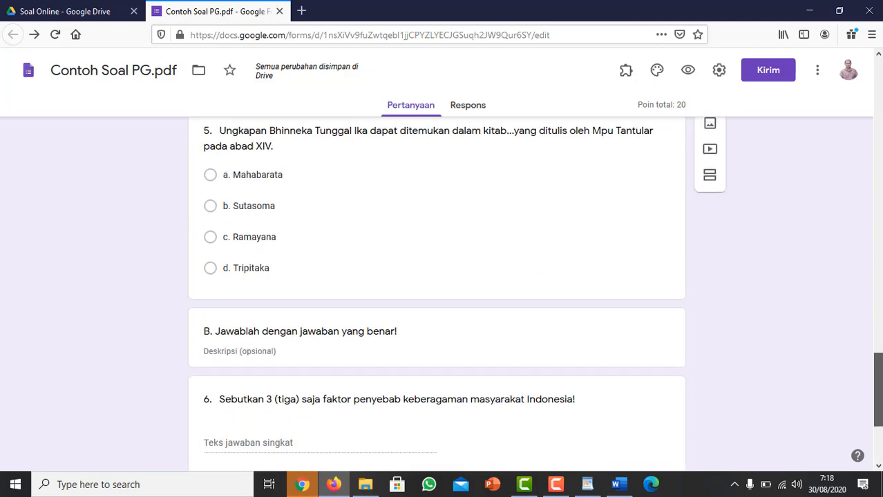
scroll(299, 271, down, 2)
scroll(300, 271, down, 1)
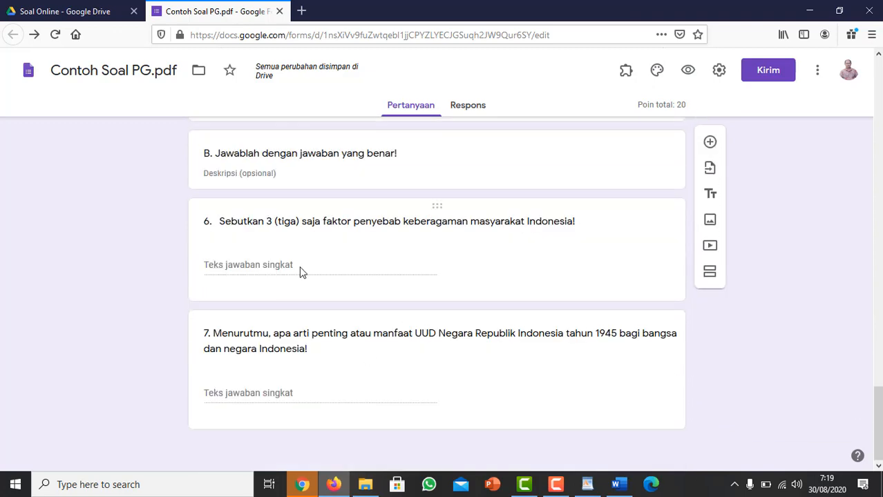
scroll(880, 394, up, 1)
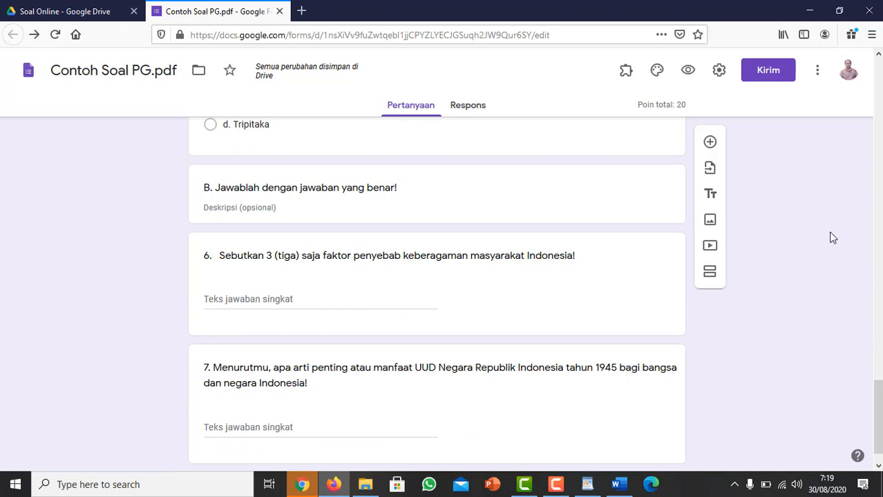
Generate a shortened share link for the form, copy it and close the send dialog.
click(764, 82)
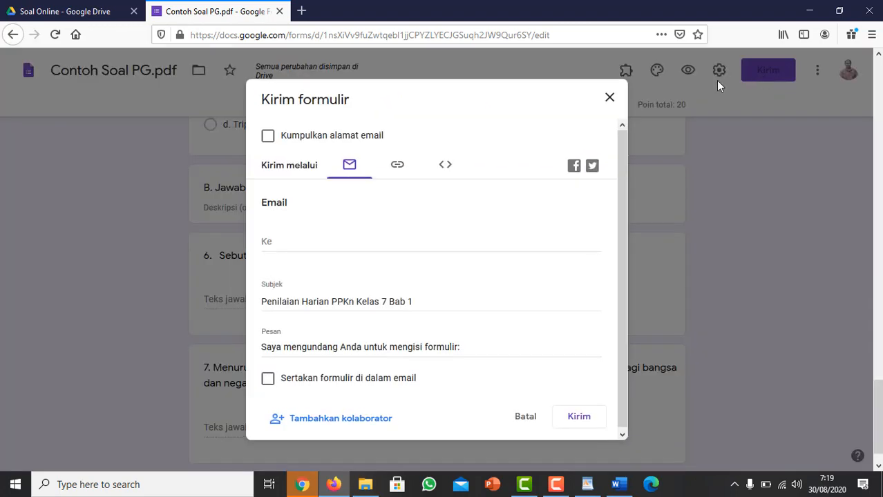
click(398, 172)
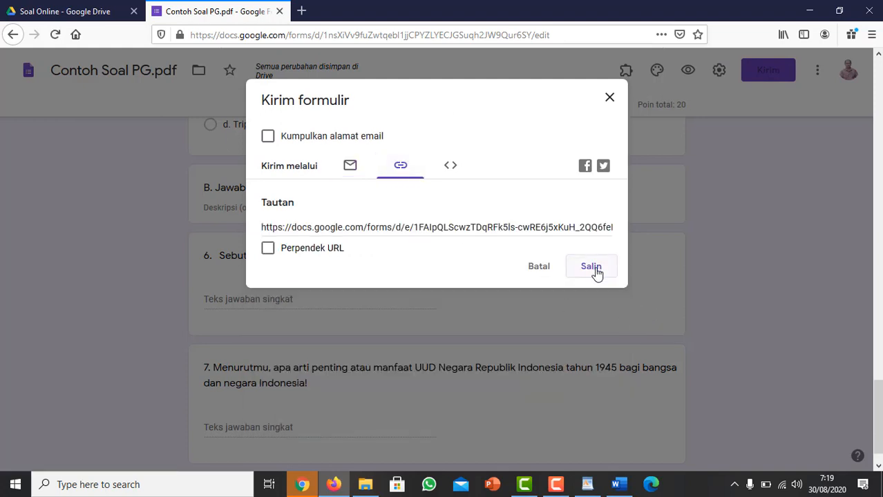
click(268, 249)
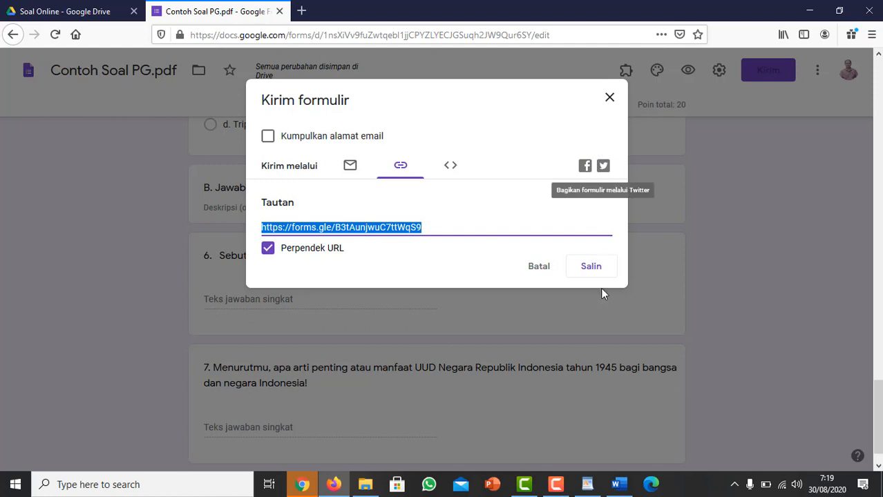
click(593, 267)
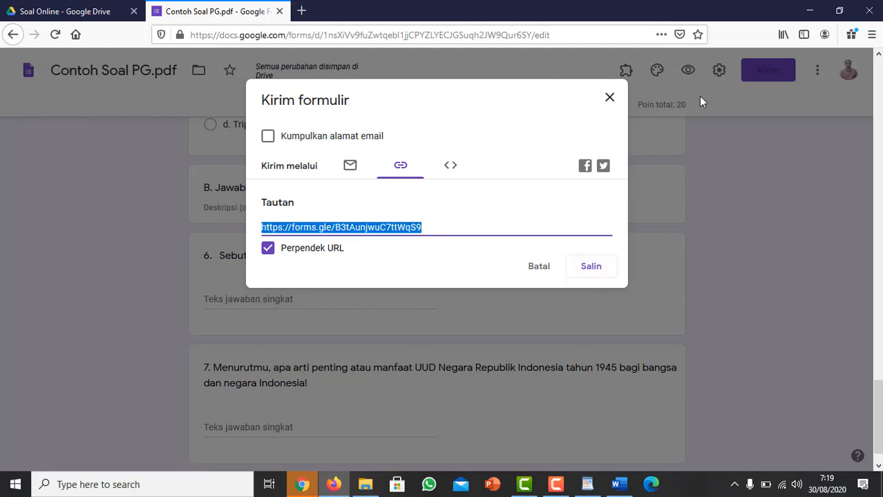
click(612, 101)
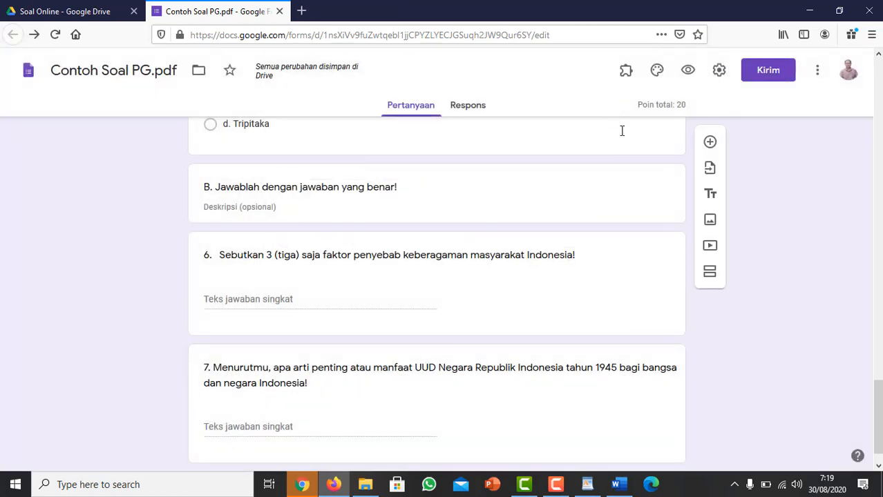